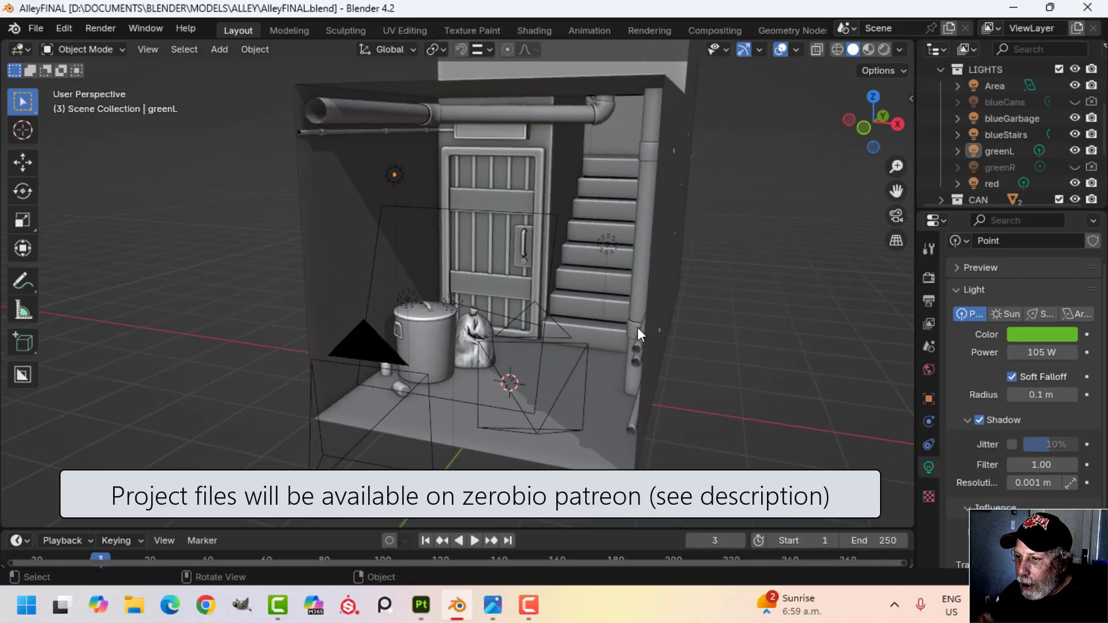
pyautogui.scroll(3, 571, 351)
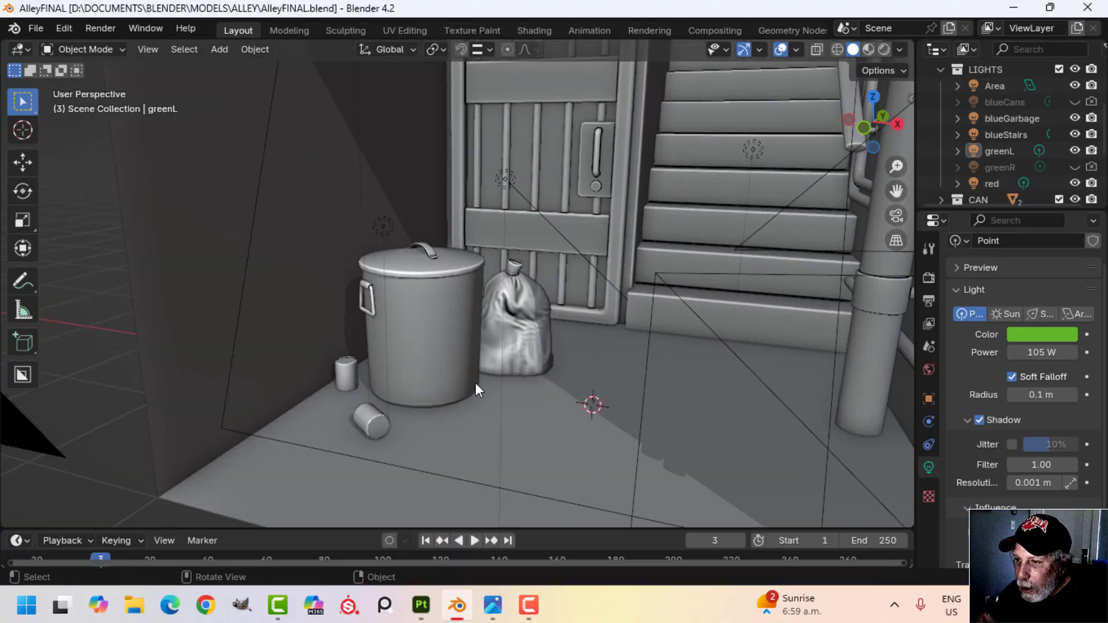
pyautogui.scroll(-5, 354, 375)
pyautogui.moveTo(434, 379); pyautogui.dragTo(557, 399, button='middle')
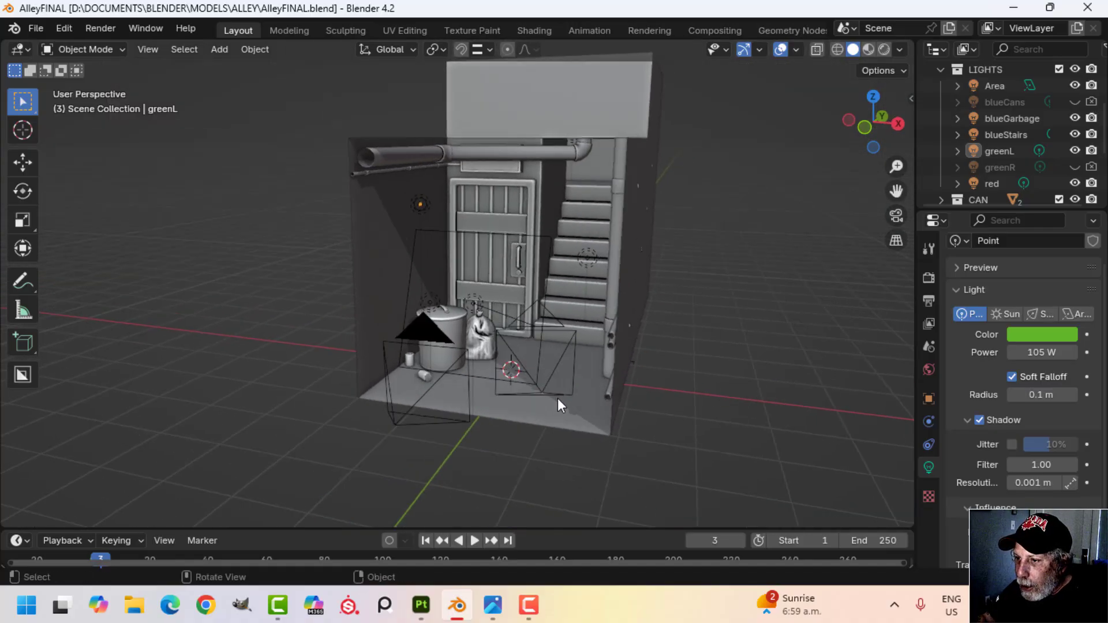
# Switch to Adobe Substance 3D Painter, limit the assets to smart materials and search them for "metal all".
pyautogui.click(418, 610)
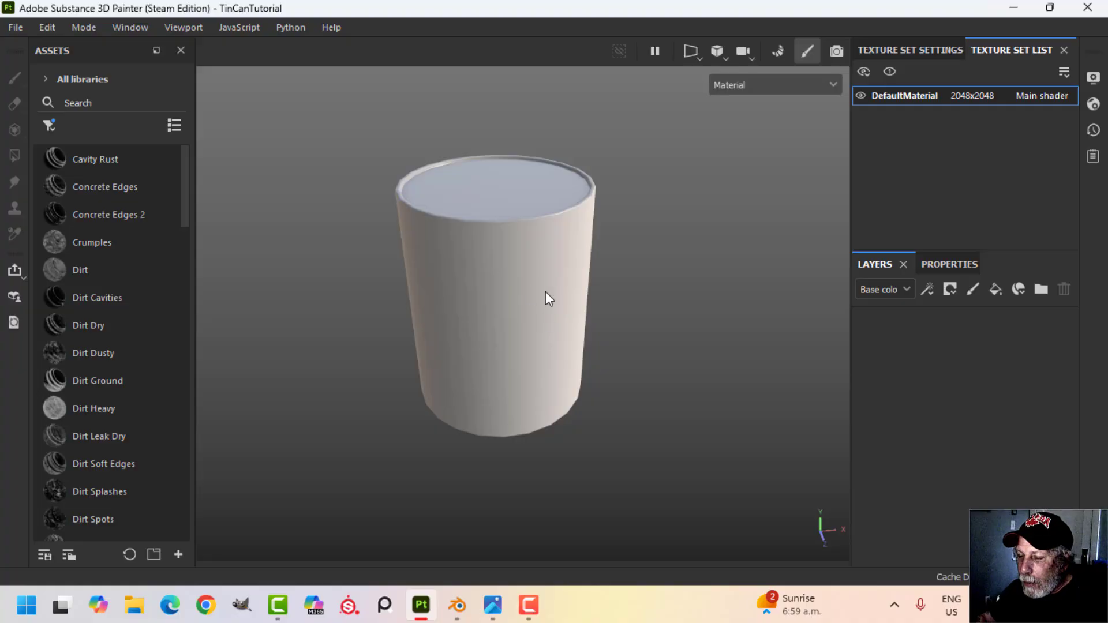
pyautogui.moveTo(546, 292)
pyautogui.keyDown('alt'); pyautogui.mouseDown()
pyautogui.moveTo(588, 317)
pyautogui.moveTo(560, 220)
pyautogui.moveTo(590, 374)
pyautogui.moveTo(582, 359)
pyautogui.moveTo(597, 342)
pyautogui.moveTo(586, 334)
pyautogui.moveTo(616, 336)
pyautogui.moveTo(599, 344)
pyautogui.moveTo(595, 334)
pyautogui.mouseUp(); pyautogui.keyUp('alt')
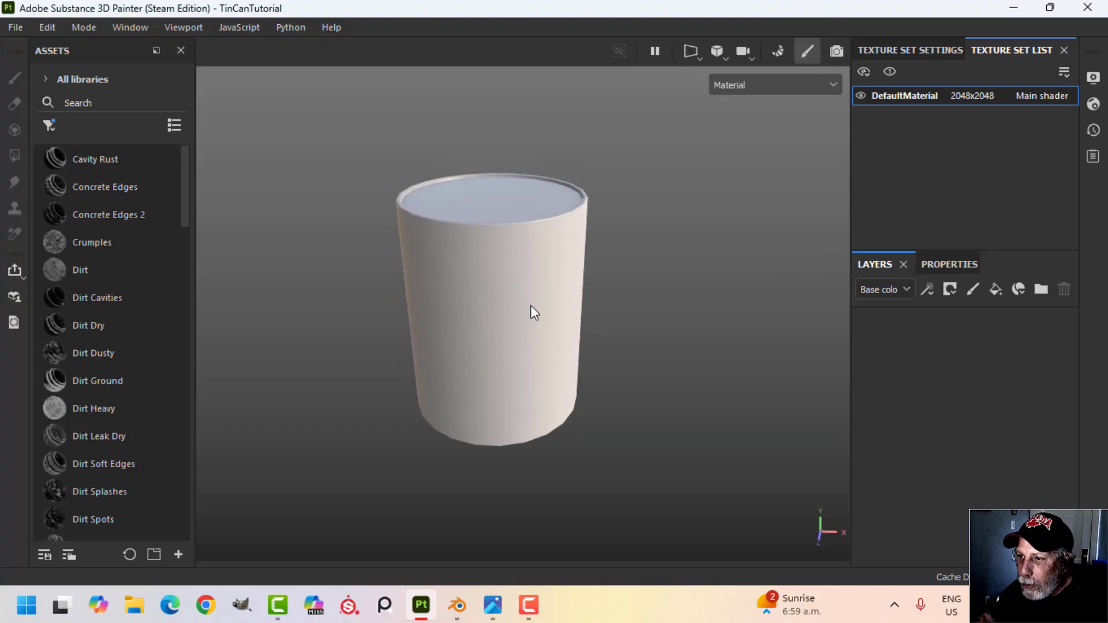
pyautogui.click(50, 124)
pyautogui.click(71, 164)
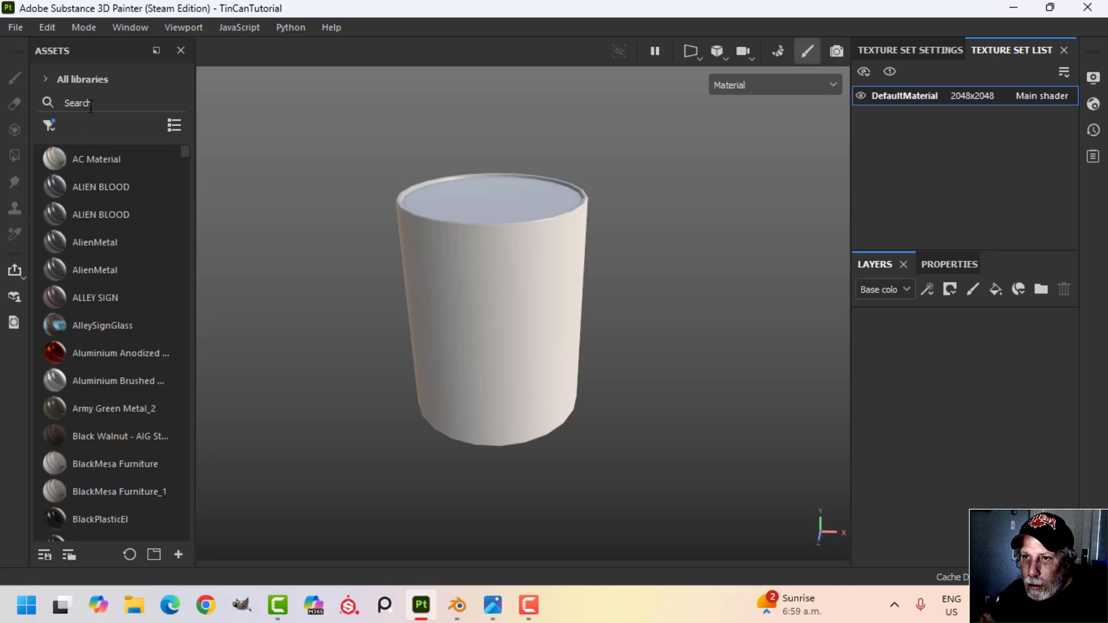
pyautogui.click(144, 97)
pyautogui.write('metal')
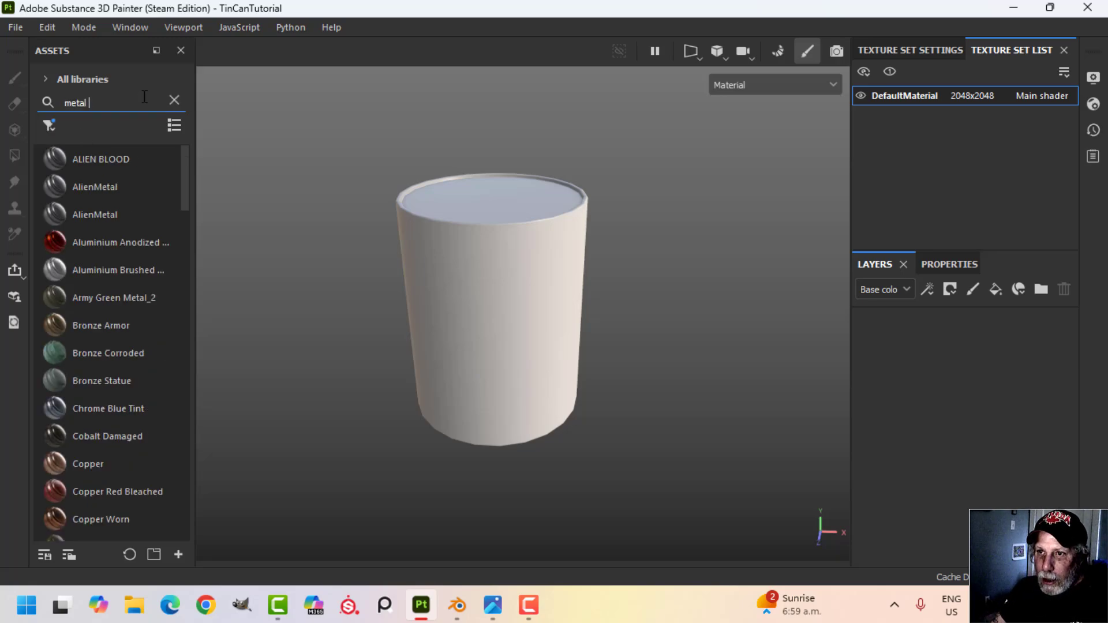
pyautogui.write(' all')
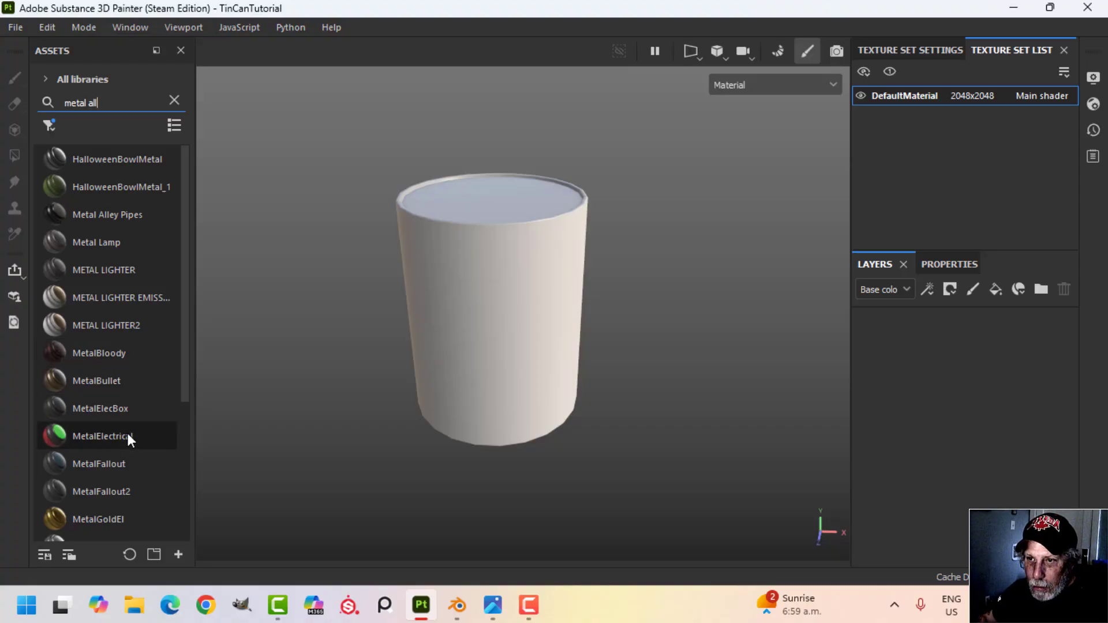
# Add the Metal Alley Pipes smart material to the can's layer stack and remove its mask.
pyautogui.moveTo(120, 213); pyautogui.dragTo(937, 385)
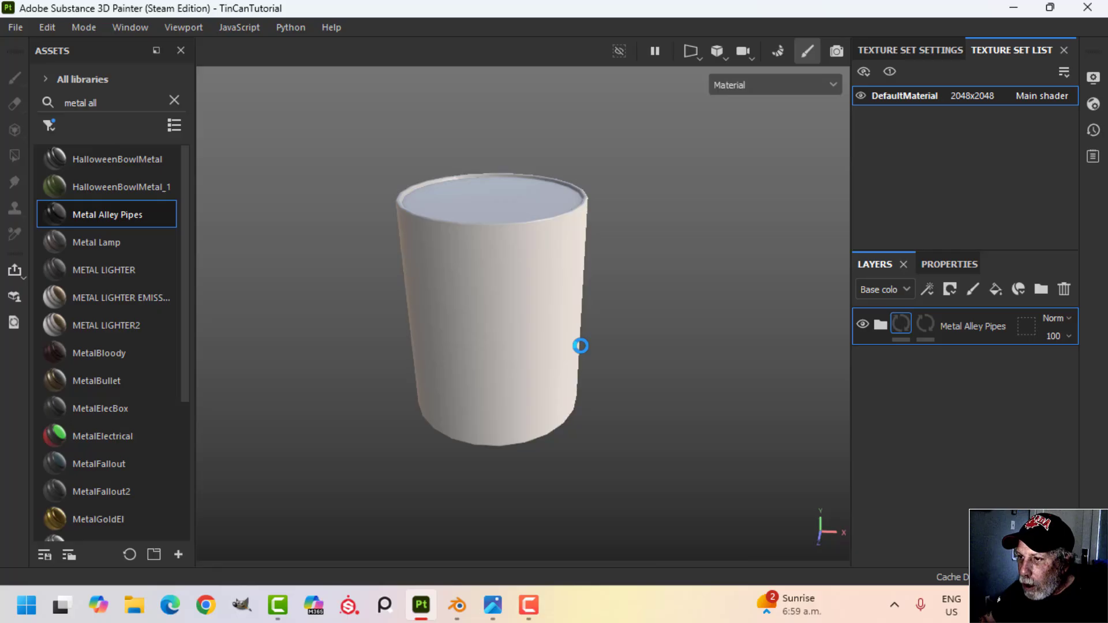
pyautogui.rightClick(929, 321)
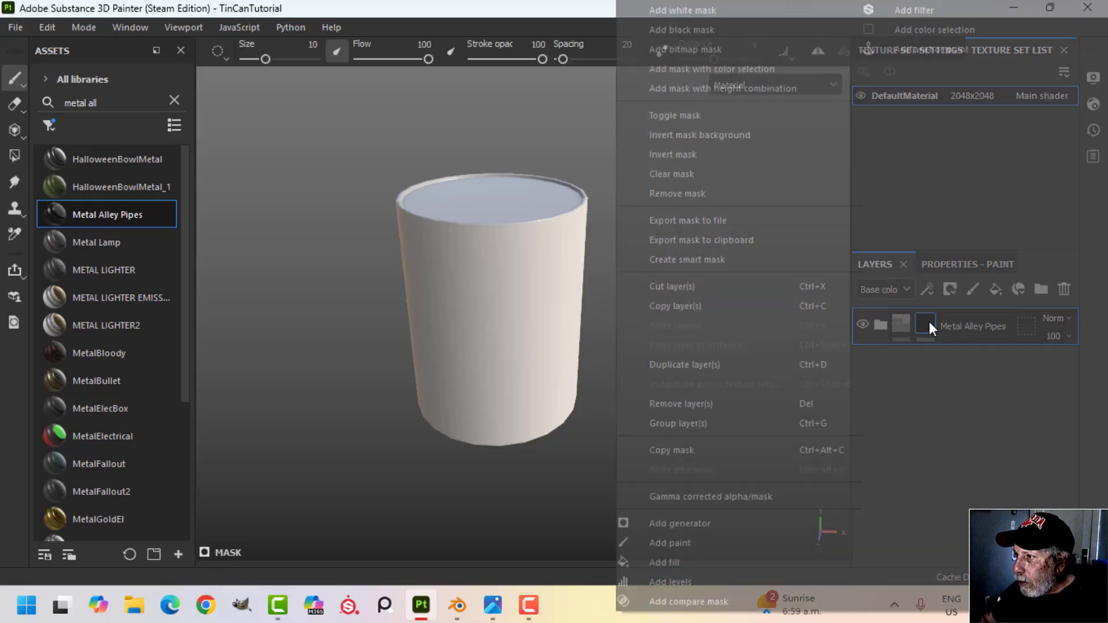
pyautogui.click(716, 196)
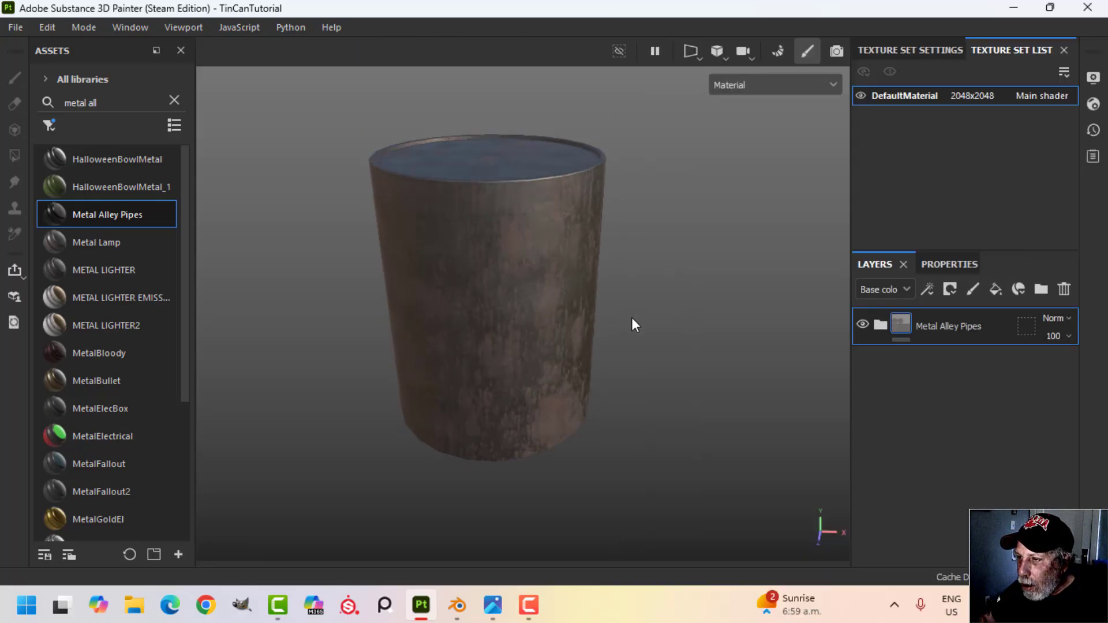
pyautogui.keyDown('alt'); pyautogui.moveTo(632, 317); pyautogui.dragTo(673, 273); pyautogui.keyUp('alt')
# Hide the Rust Fine layer inside the Metal Alley Pipes folder and collapse the folder.
pyautogui.click(880, 325)
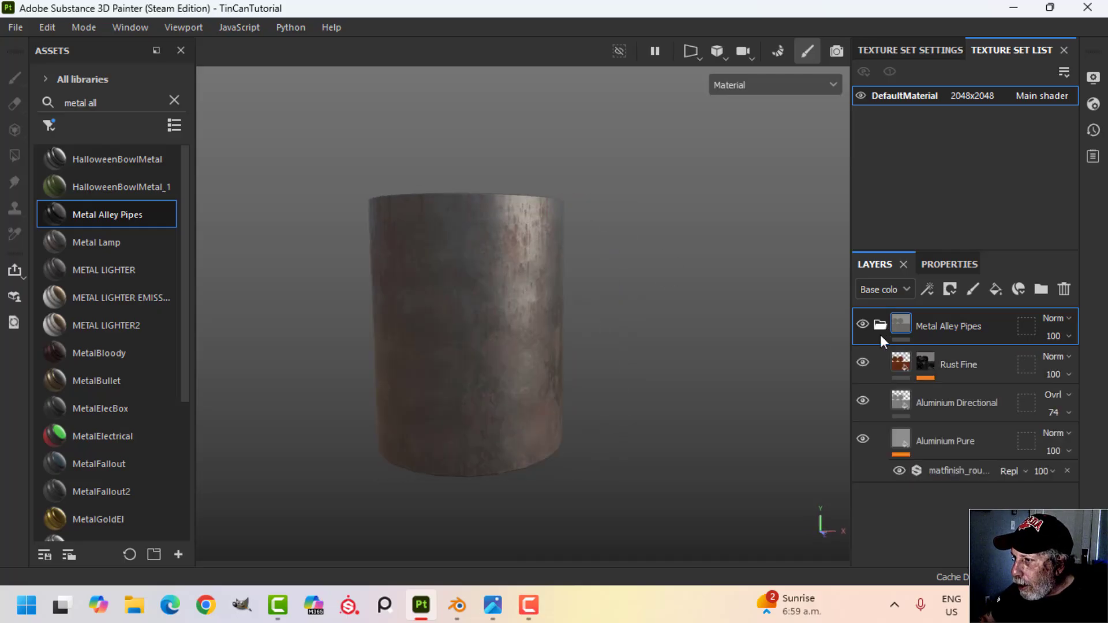
pyautogui.click(863, 362)
pyautogui.moveTo(666, 300)
pyautogui.keyDown('alt'); pyautogui.mouseDown()
pyautogui.moveTo(567, 341)
pyautogui.moveTo(664, 314)
pyautogui.mouseUp(); pyautogui.keyUp('alt')
pyautogui.moveTo(699, 296)
pyautogui.keyDown('shift'); pyautogui.mouseDown(button='right')
pyautogui.moveTo(668, 294)
pyautogui.moveTo(678, 295)
pyautogui.mouseUp(button='right'); pyautogui.keyUp('shift')
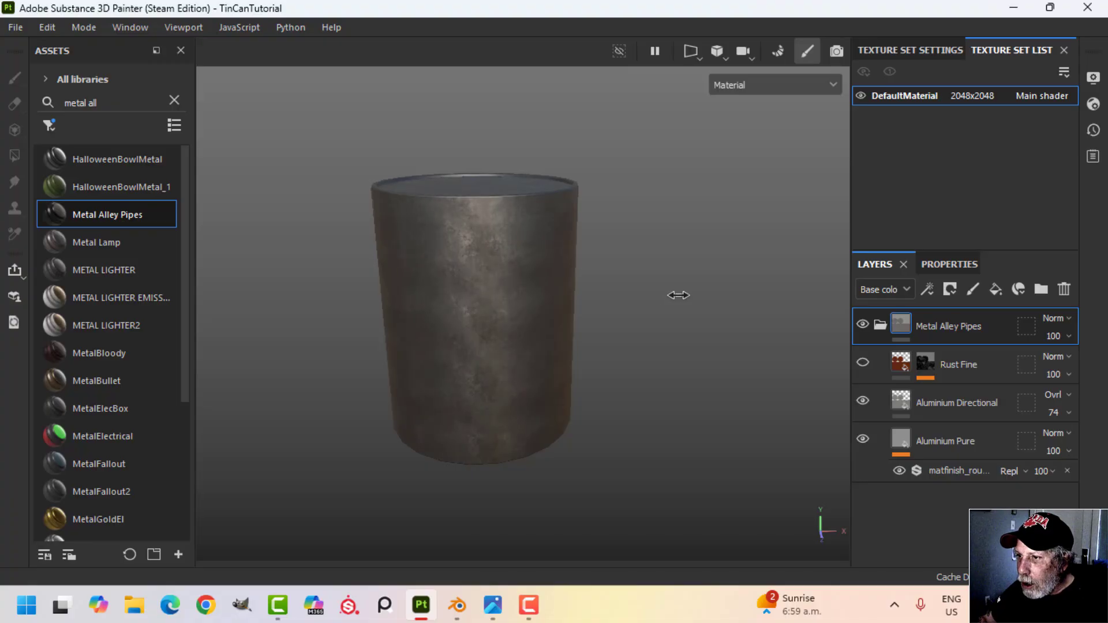
pyautogui.moveTo(638, 321)
pyautogui.keyDown('alt'); pyautogui.mouseDown()
pyautogui.moveTo(518, 279)
pyautogui.moveTo(653, 317)
pyautogui.moveTo(658, 336)
pyautogui.moveTo(589, 362)
pyautogui.moveTo(588, 346)
pyautogui.mouseUp(); pyautogui.keyUp('alt')
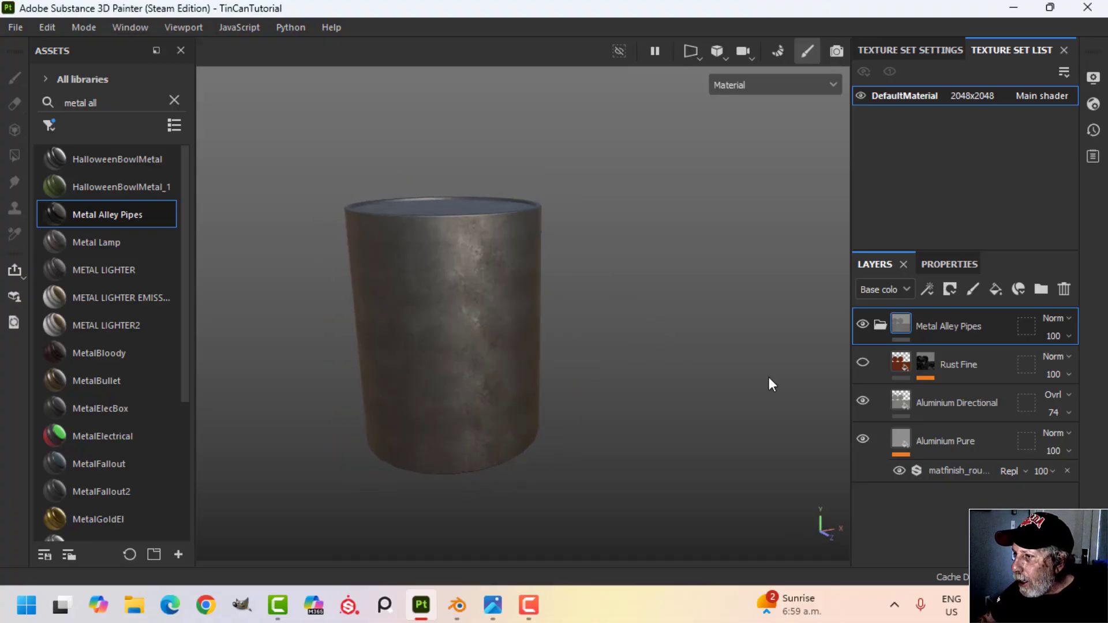
pyautogui.click(880, 325)
pyautogui.keyDown('alt'); pyautogui.moveTo(487, 335); pyautogui.dragTo(386, 314); pyautogui.keyUp('alt')
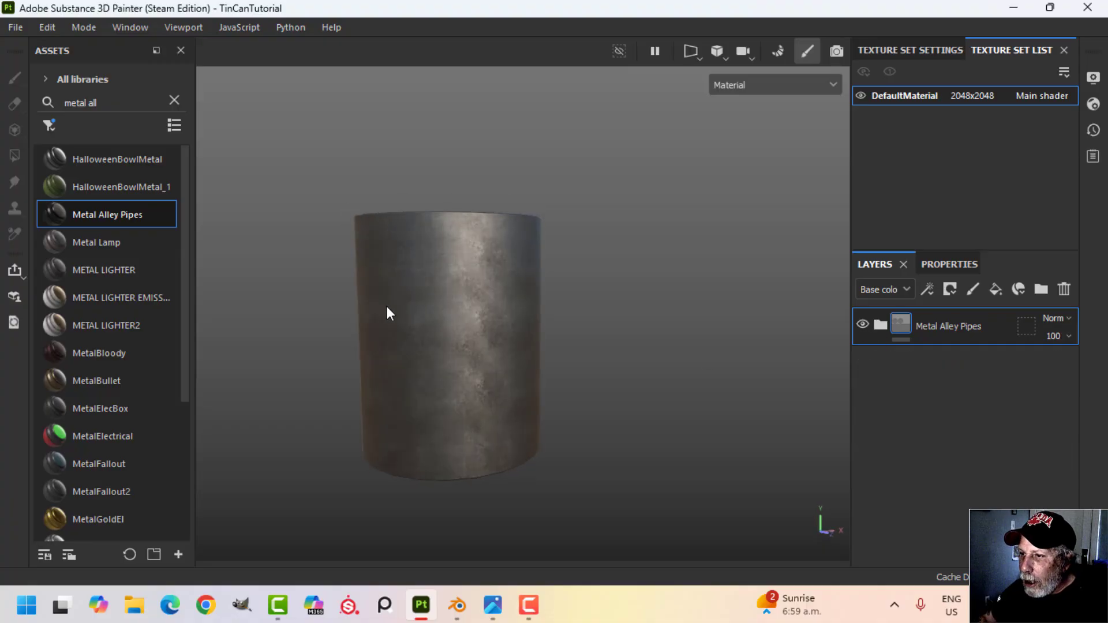
pyautogui.moveTo(482, 339)
pyautogui.keyDown('alt'); pyautogui.mouseDown()
pyautogui.moveTo(571, 339)
pyautogui.moveTo(558, 341)
pyautogui.mouseUp(); pyautogui.keyUp('alt')
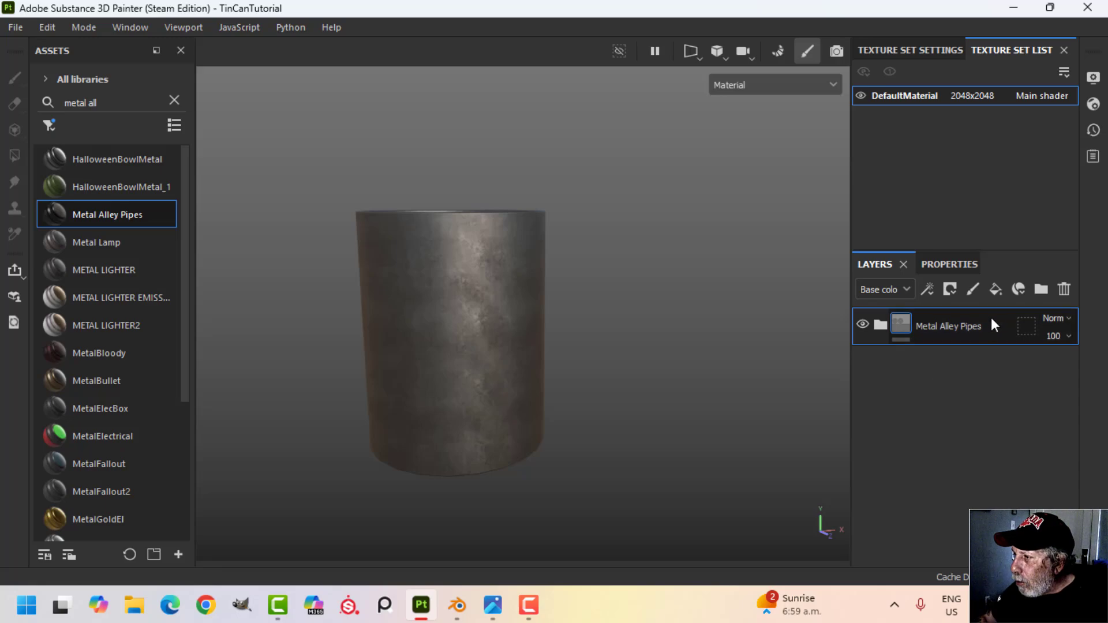
# Create a layer folder named "rib" above Metal Alley Pipes and add a fill layer with a black mask inside it.
pyautogui.click(1042, 290)
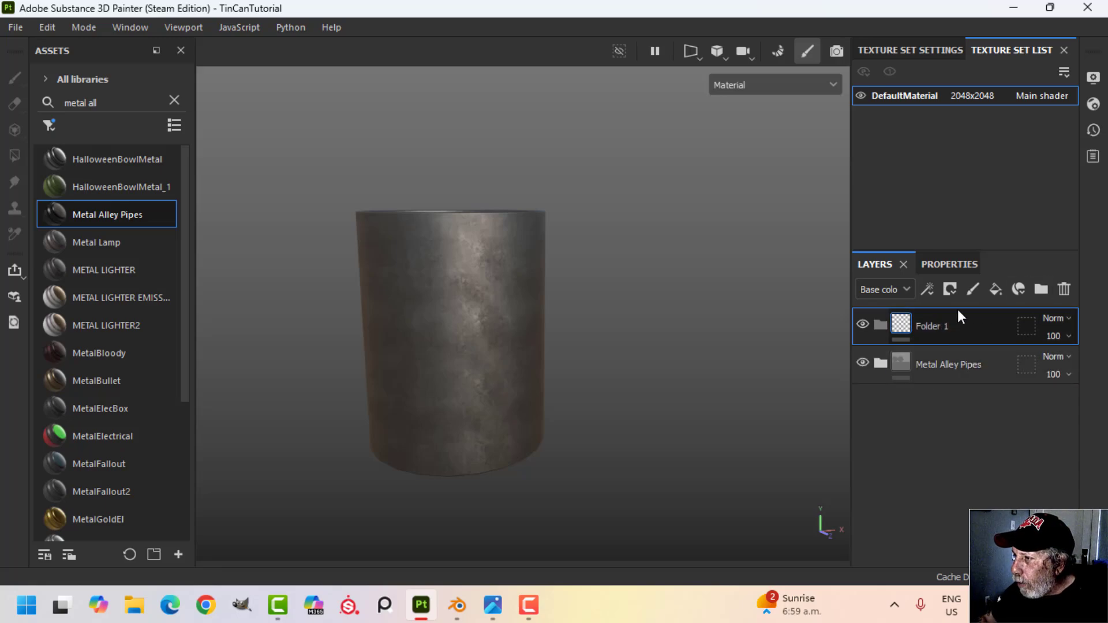
pyautogui.doubleClick(936, 325)
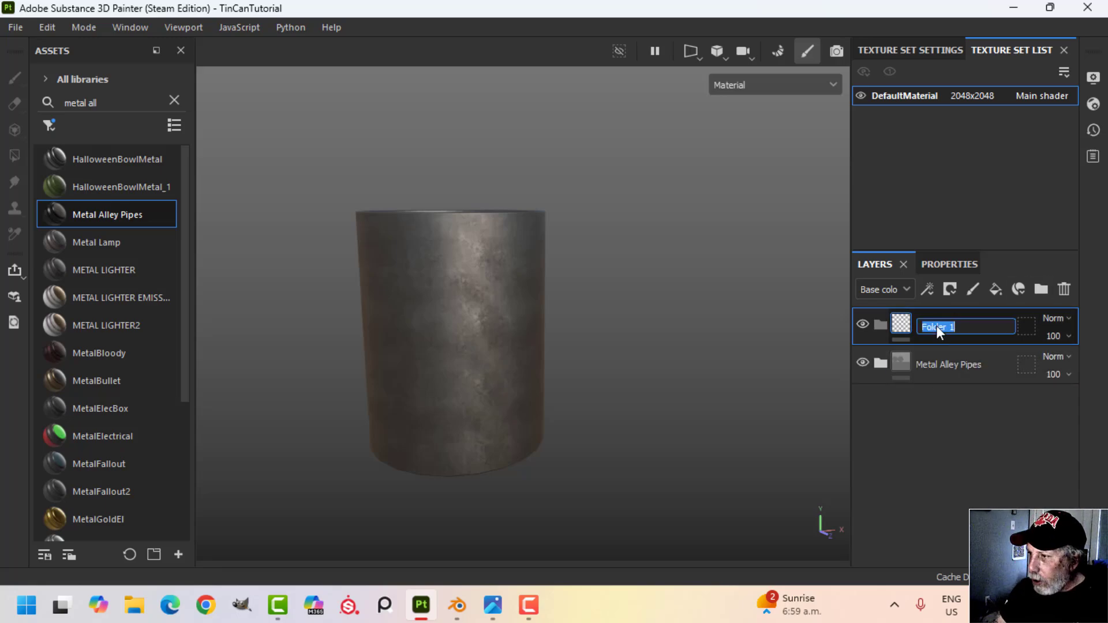
pyautogui.write('rib')
pyautogui.press('Return')
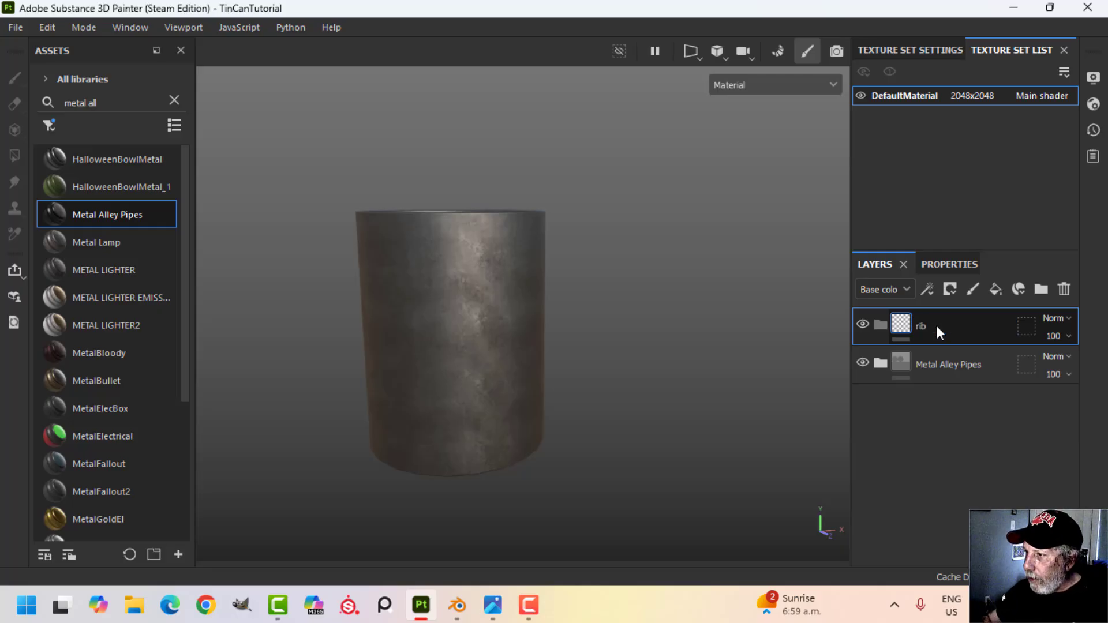
pyautogui.click(996, 289)
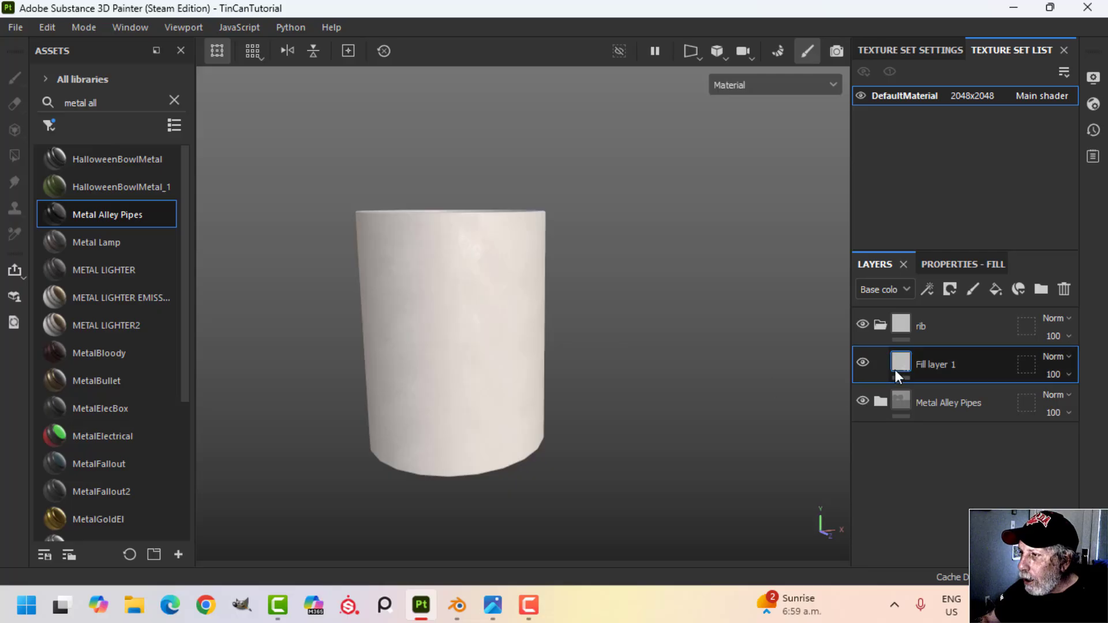
pyautogui.click(949, 289)
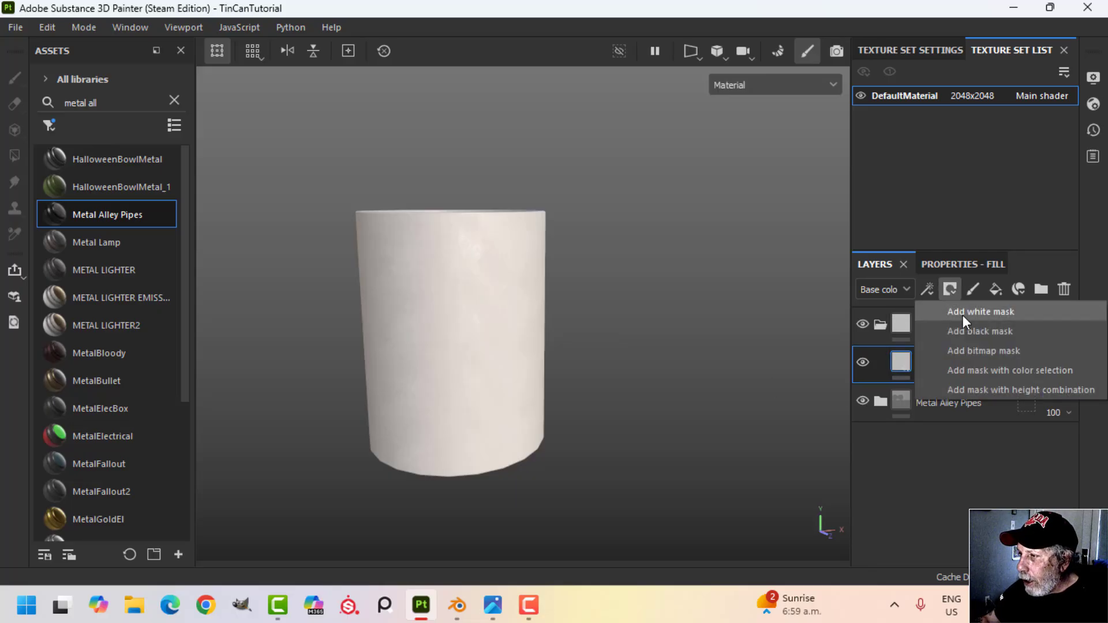
pyautogui.click(968, 332)
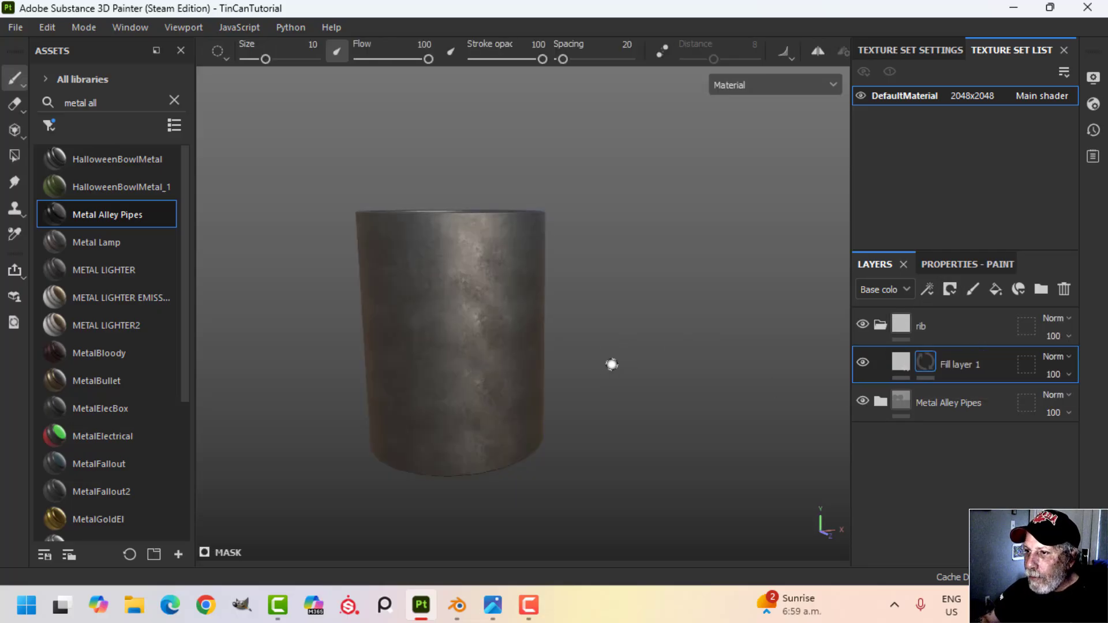
# Show the 3D view and the 2D UV view of the can side by side.
pyautogui.keyDown('alt'); pyautogui.moveTo(612, 364); pyautogui.dragTo(595, 340); pyautogui.keyUp('alt')
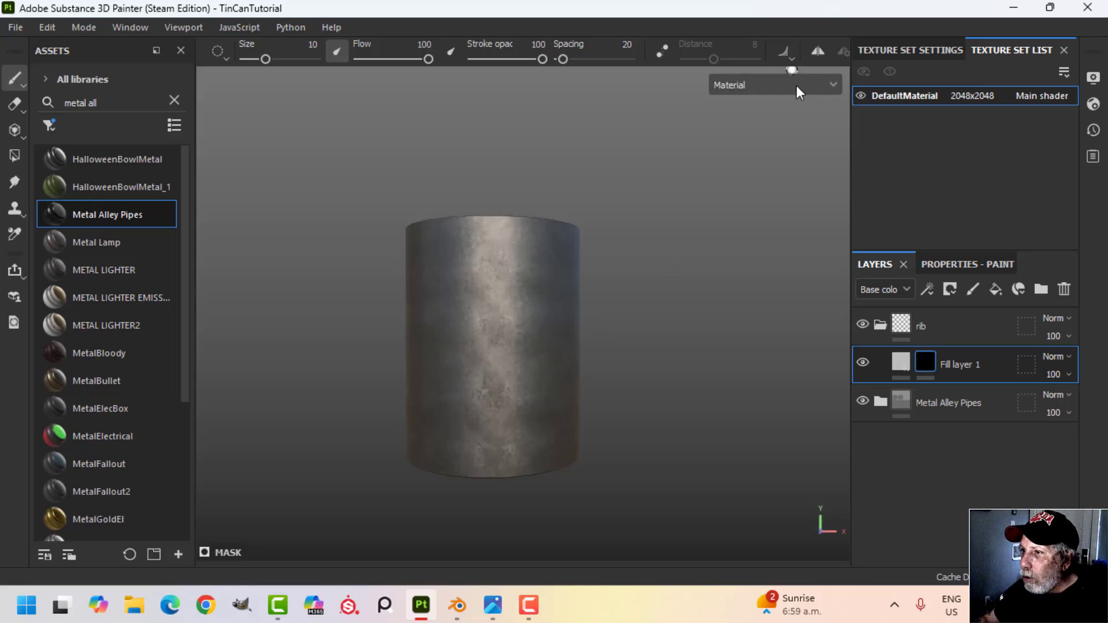
pyautogui.press('F1')
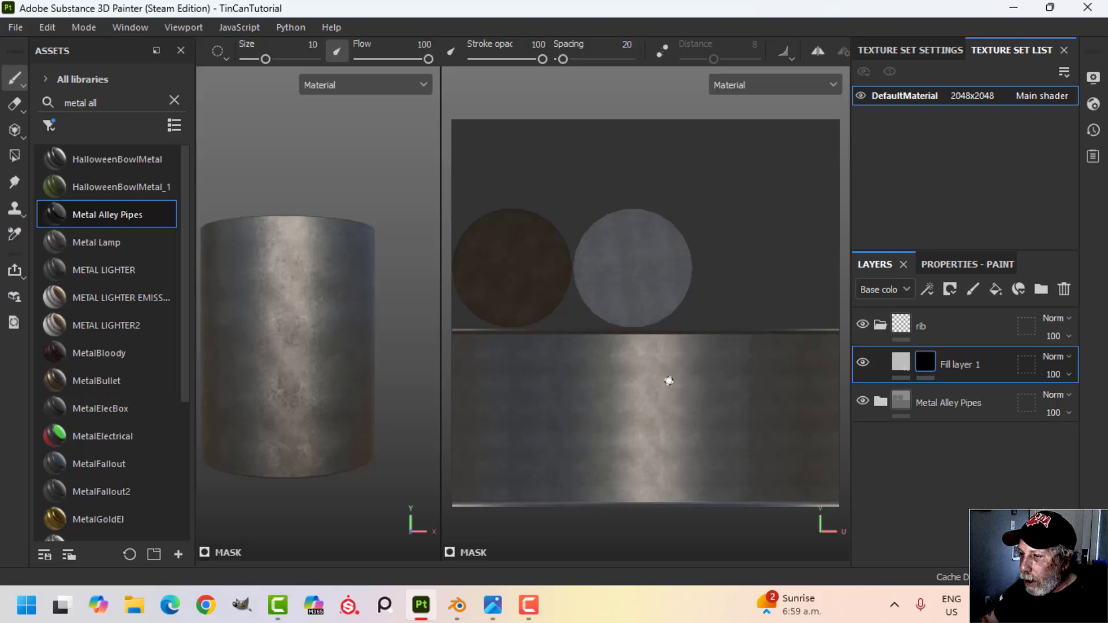
pyautogui.scroll(-2, 589, 391)
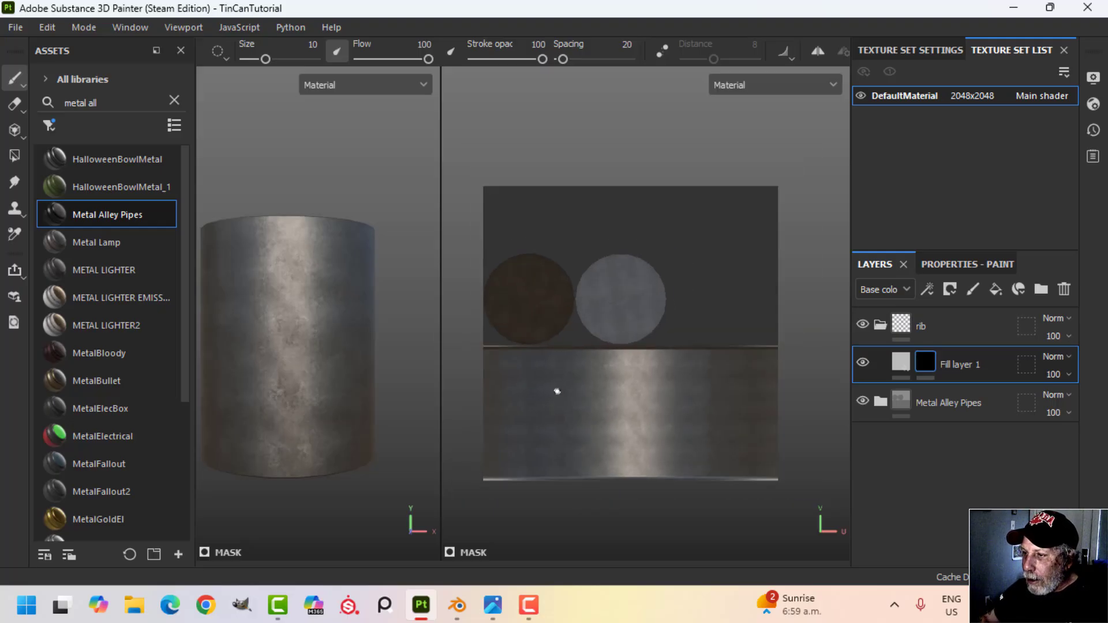
# Limit the assets to alphas, search for "sq" and use the Square Rectangle alpha for the brush.
pyautogui.click(175, 101)
pyautogui.click(50, 126)
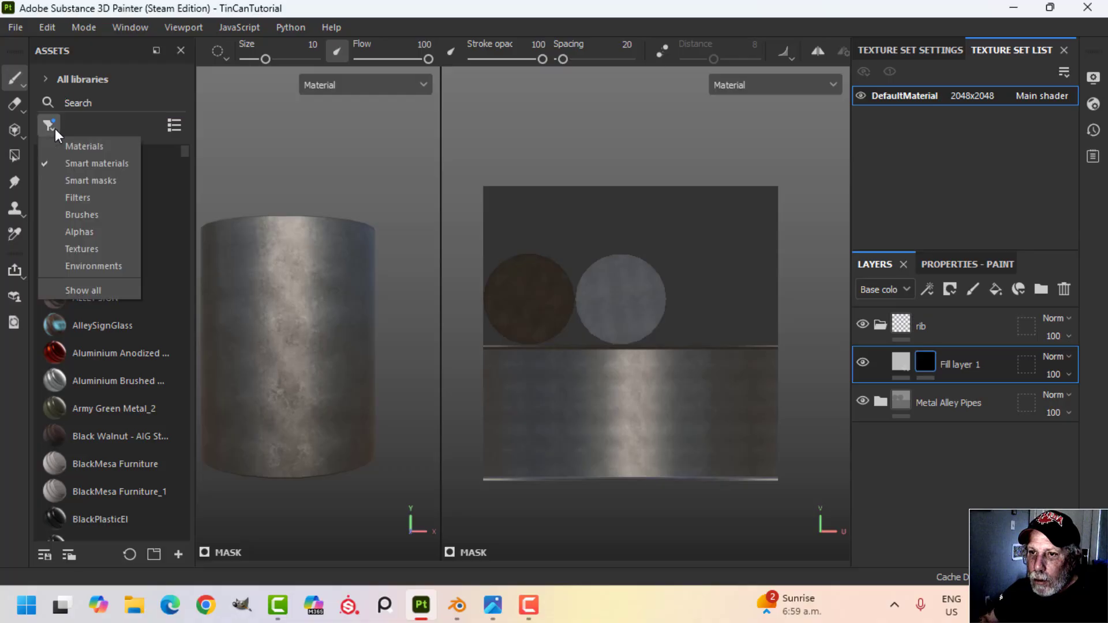
pyautogui.click(79, 231)
pyautogui.click(86, 102)
pyautogui.write('sq')
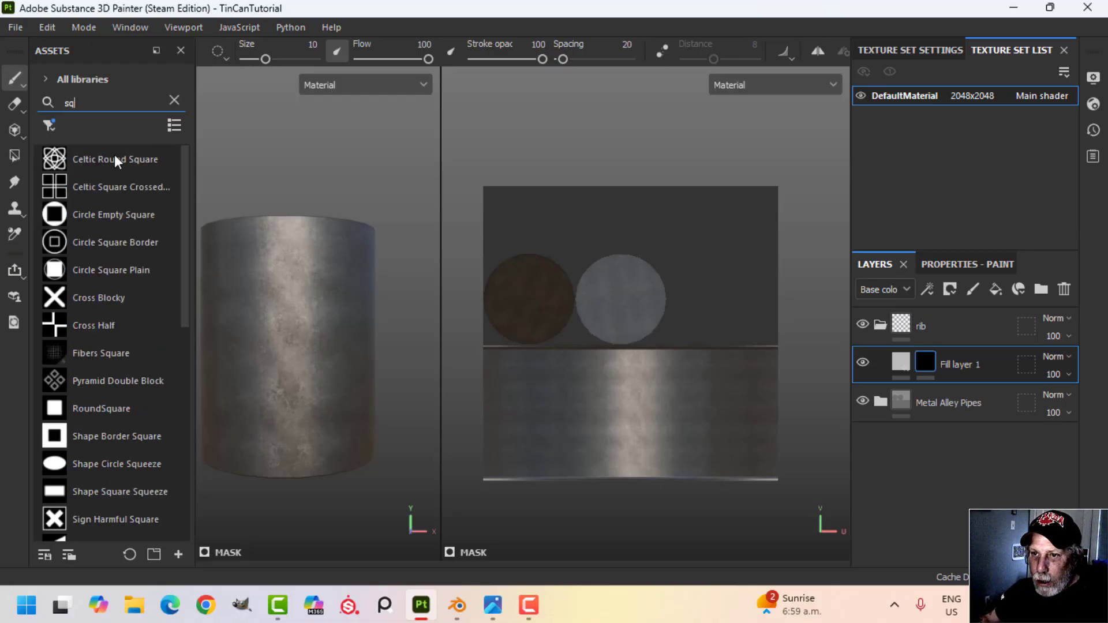
pyautogui.scroll(-5, 123, 337)
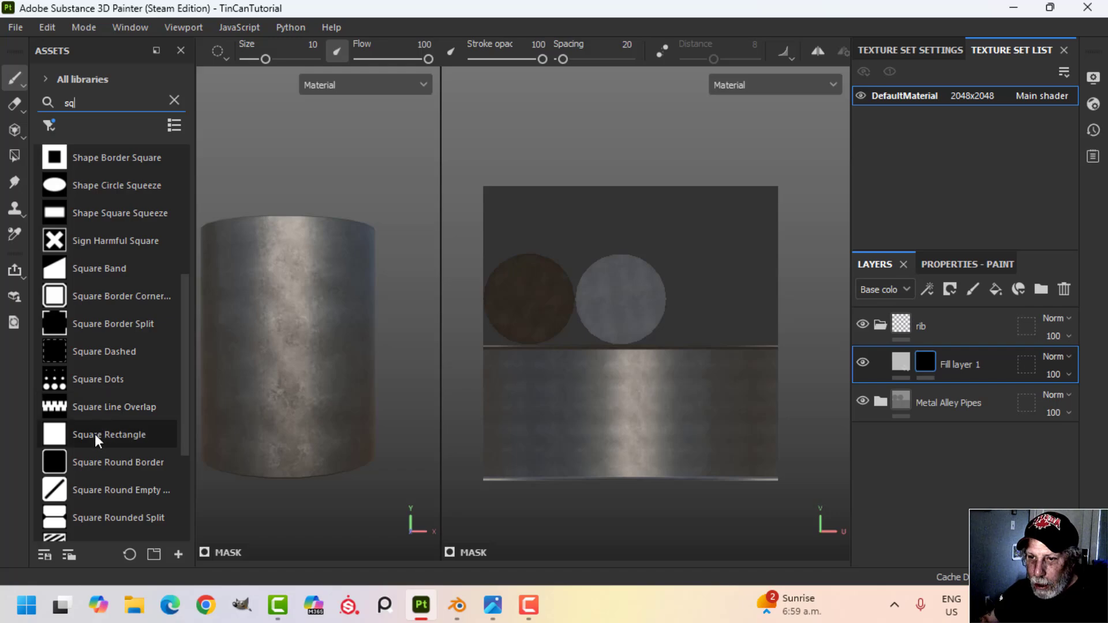
pyautogui.click(95, 434)
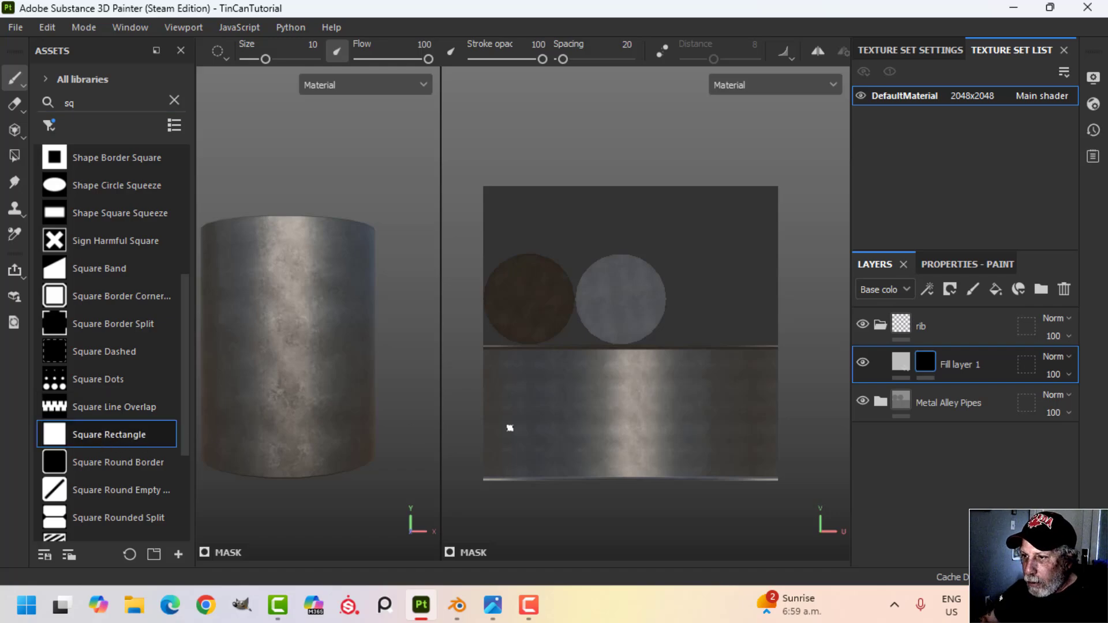
# Set the brush size to 100 and the stroke spacing to 1.
pyautogui.keyDown('ctrl'); pyautogui.moveTo(482, 411); pyautogui.dragTo(537, 411, button='right'); pyautogui.keyUp('ctrl')
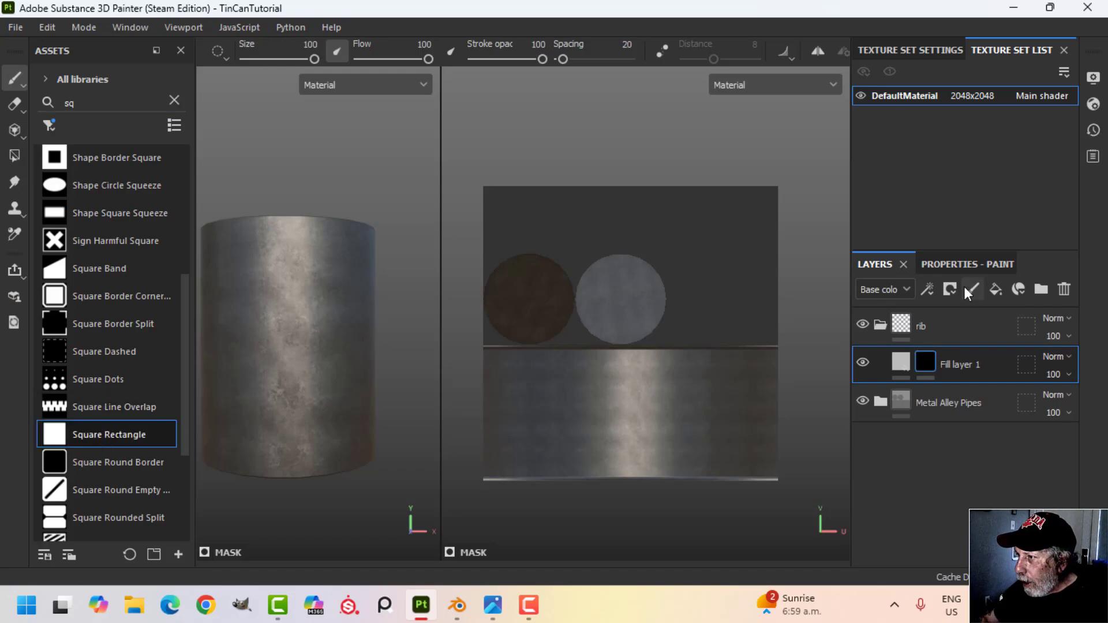
pyautogui.click(959, 264)
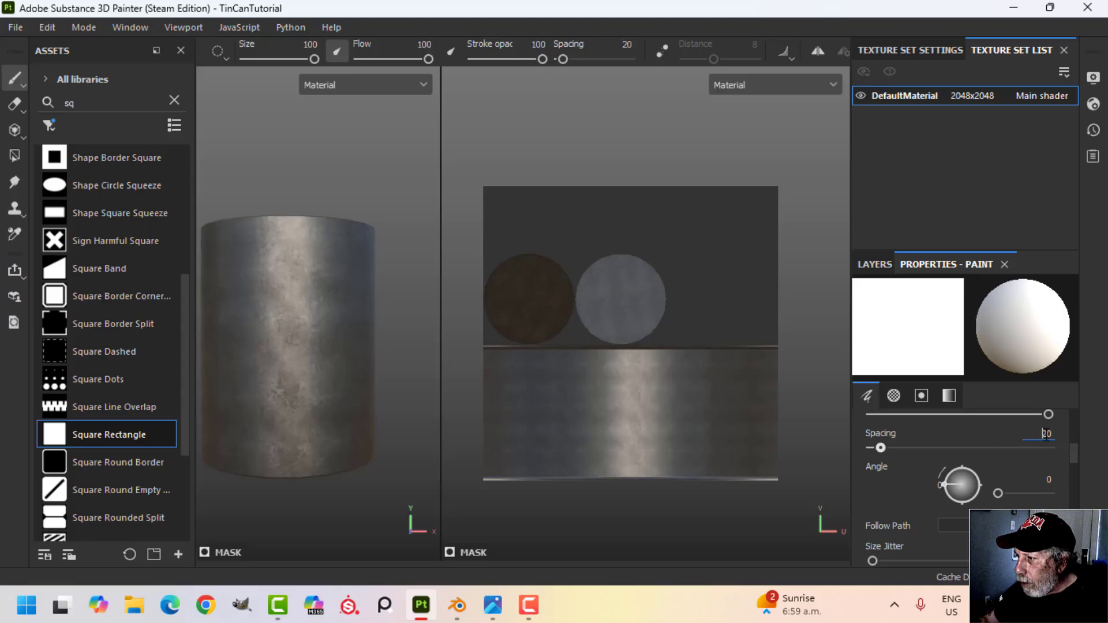
pyautogui.write('1')
pyautogui.press('Return')
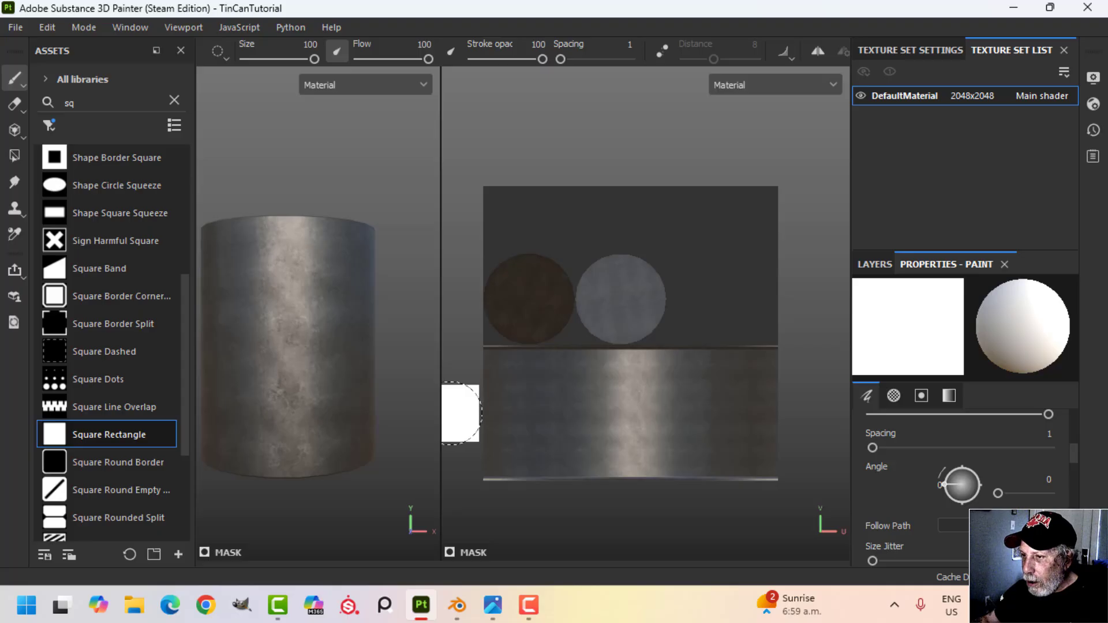
# Widen the 2D view and paint a straight horizontal band across the middle of the can's side in the fill layer's mask.
pyautogui.scroll(-1, 561, 407)
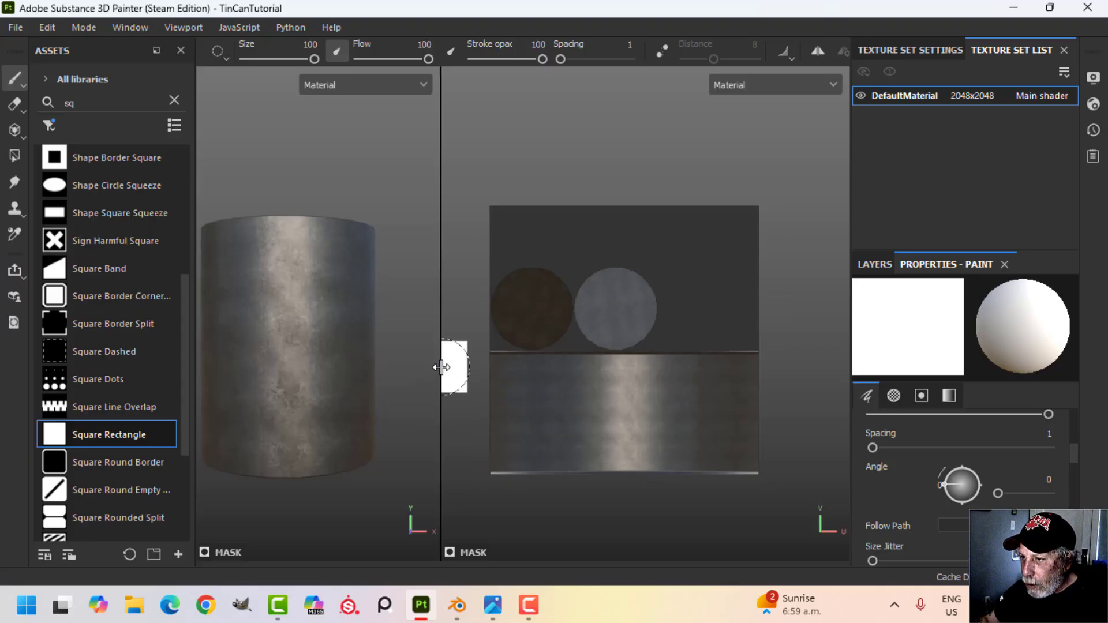
pyautogui.moveTo(441, 367); pyautogui.dragTo(356, 370)
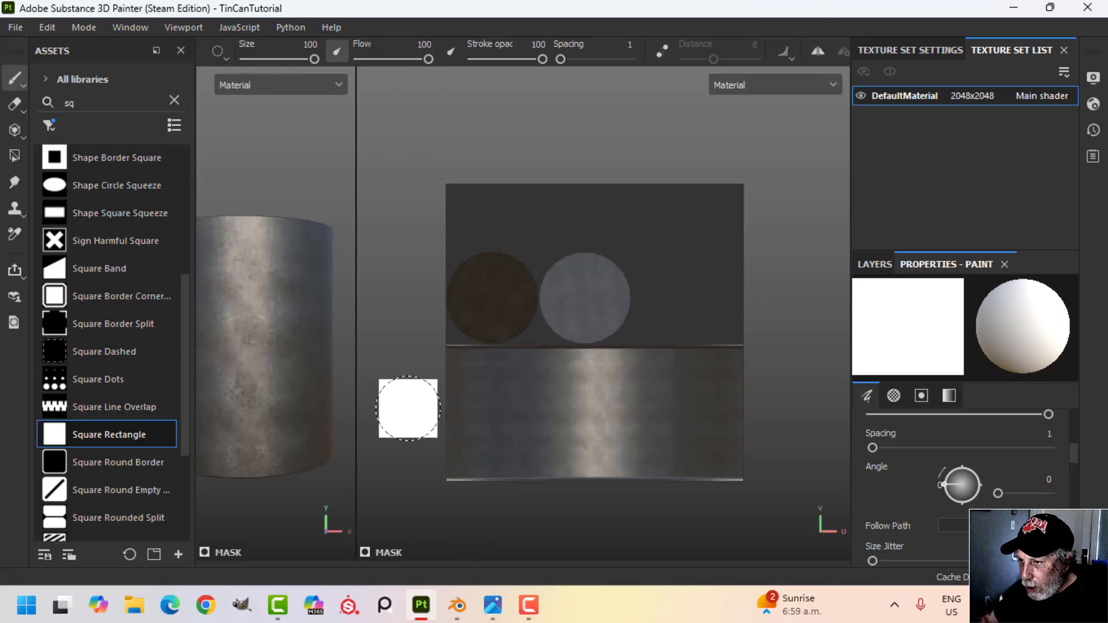
pyautogui.click(404, 404)
pyautogui.keyDown('shift'); pyautogui.click(803, 401); pyautogui.keyUp('shift')
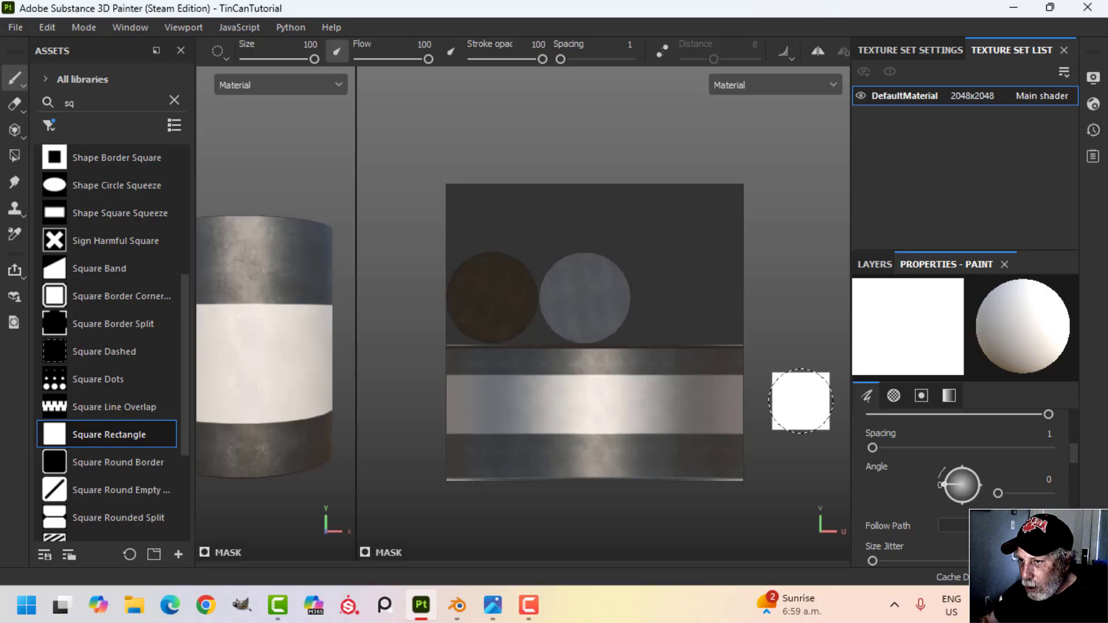
pyautogui.keyDown('alt'); pyautogui.moveTo(322, 383); pyautogui.dragTo(305, 351); pyautogui.keyUp('alt')
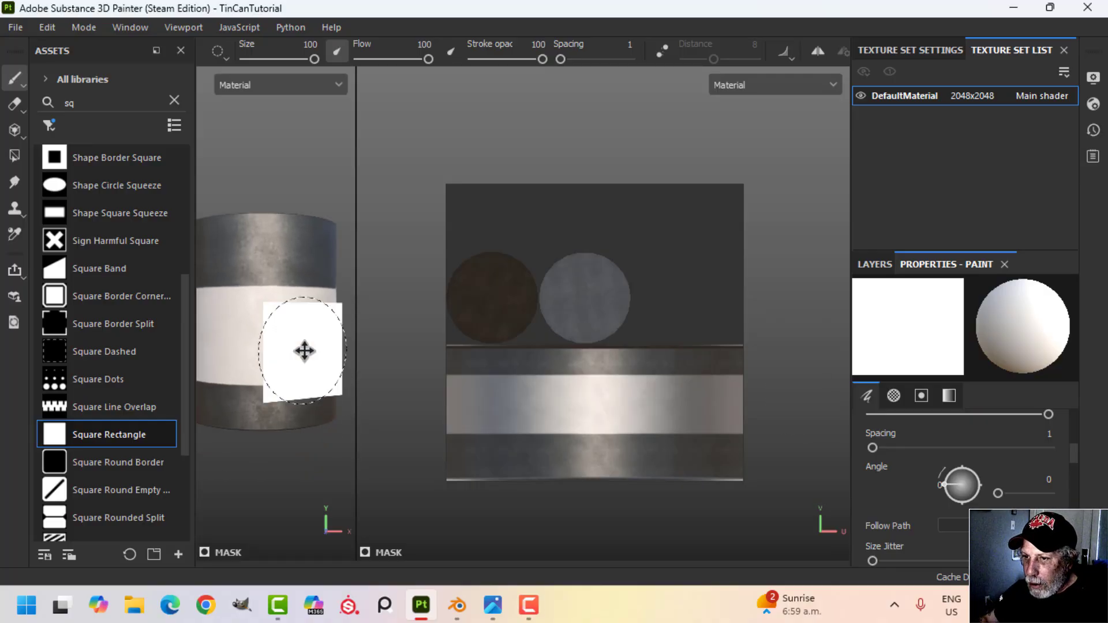
pyautogui.press('f')
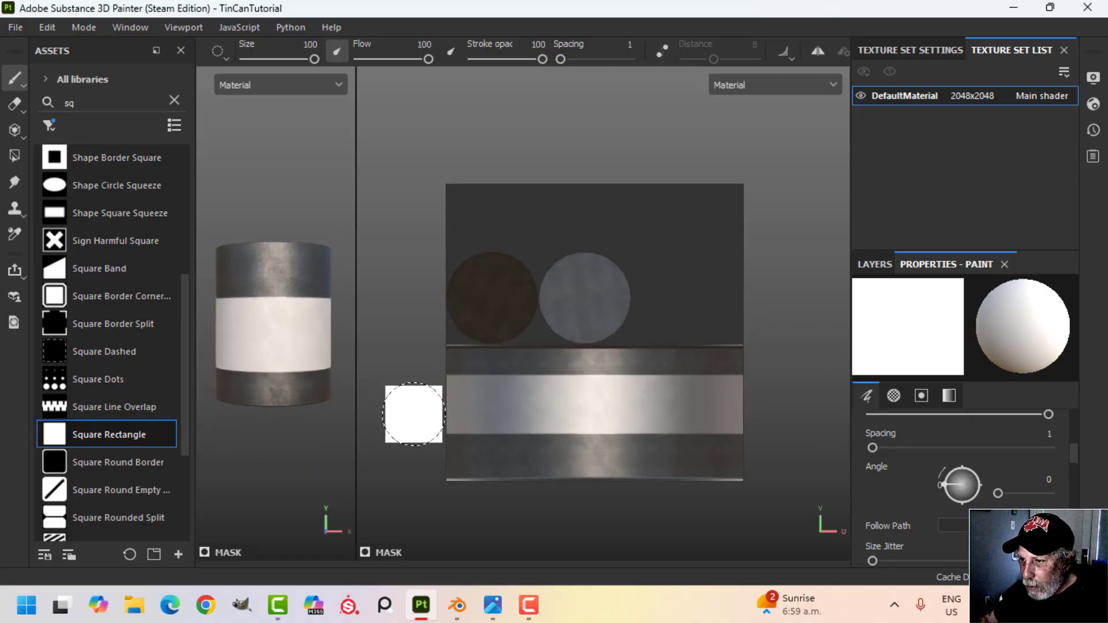
pyautogui.click(414, 414)
pyautogui.keyDown('shift'); pyautogui.click(778, 413); pyautogui.keyUp('shift')
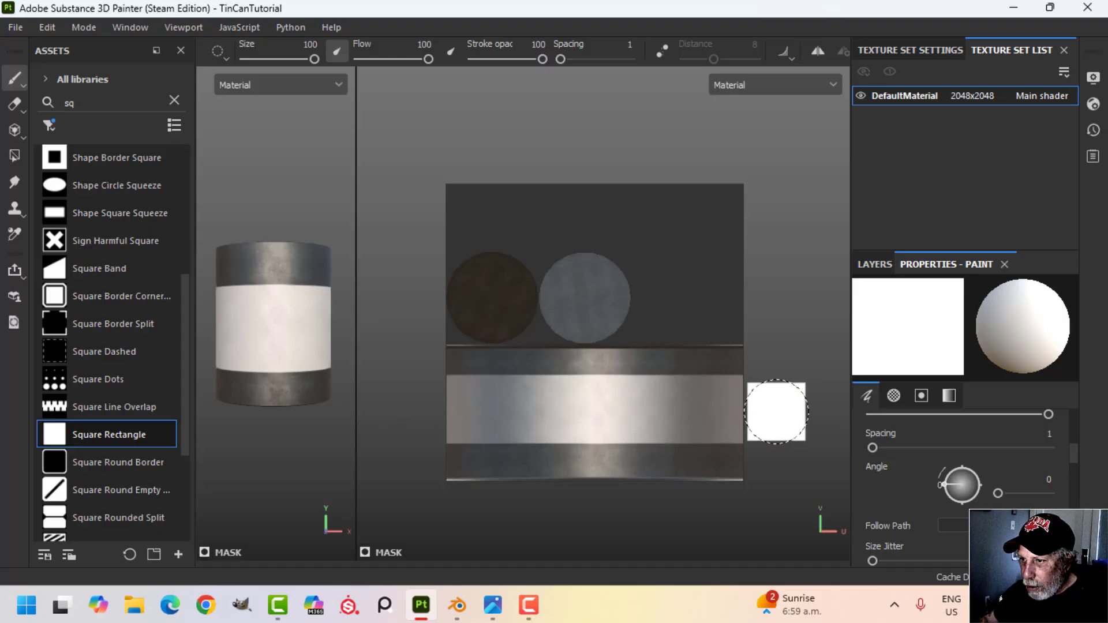
pyautogui.hotkey('ctrl', 'z')
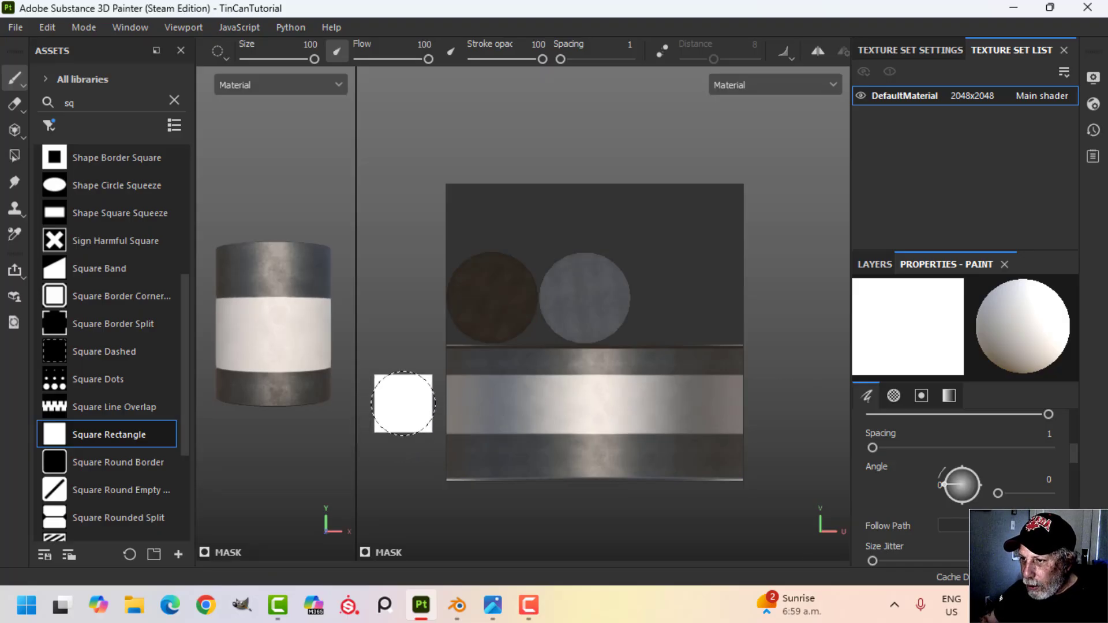
# Widen the painted band toward the can's base with a second straight, overlapping stroke across the UV layout in the fill layer's mask.
pyautogui.click(405, 396)
pyautogui.keyDown('shift'); pyautogui.click(784, 393); pyautogui.keyUp('shift')
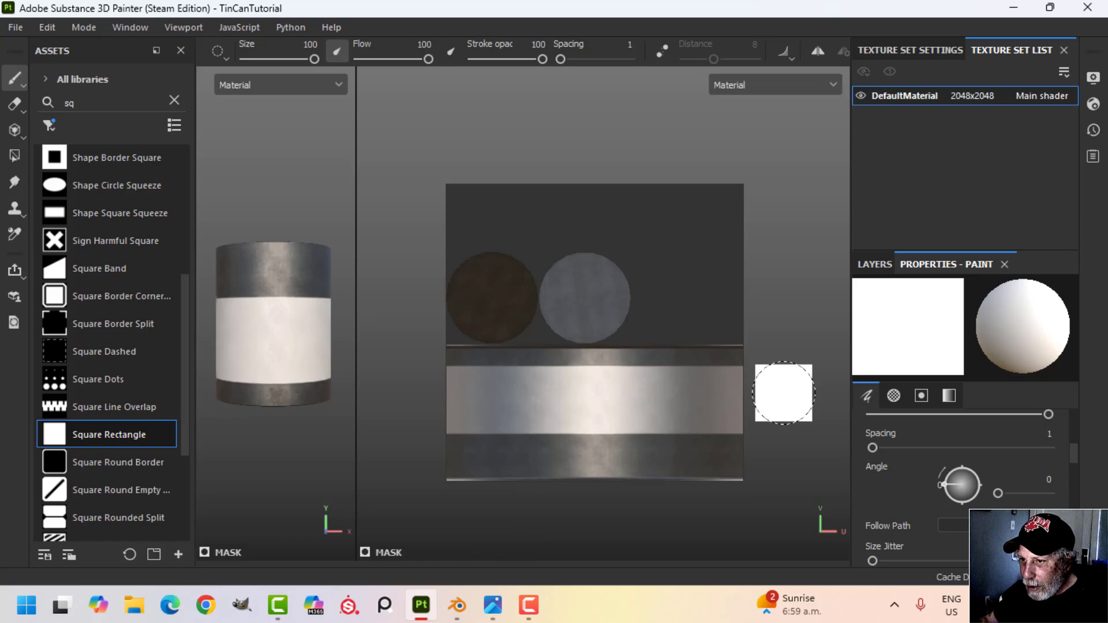
pyautogui.keyDown('alt'); pyautogui.moveTo(241, 364); pyautogui.dragTo(282, 367); pyautogui.keyUp('alt')
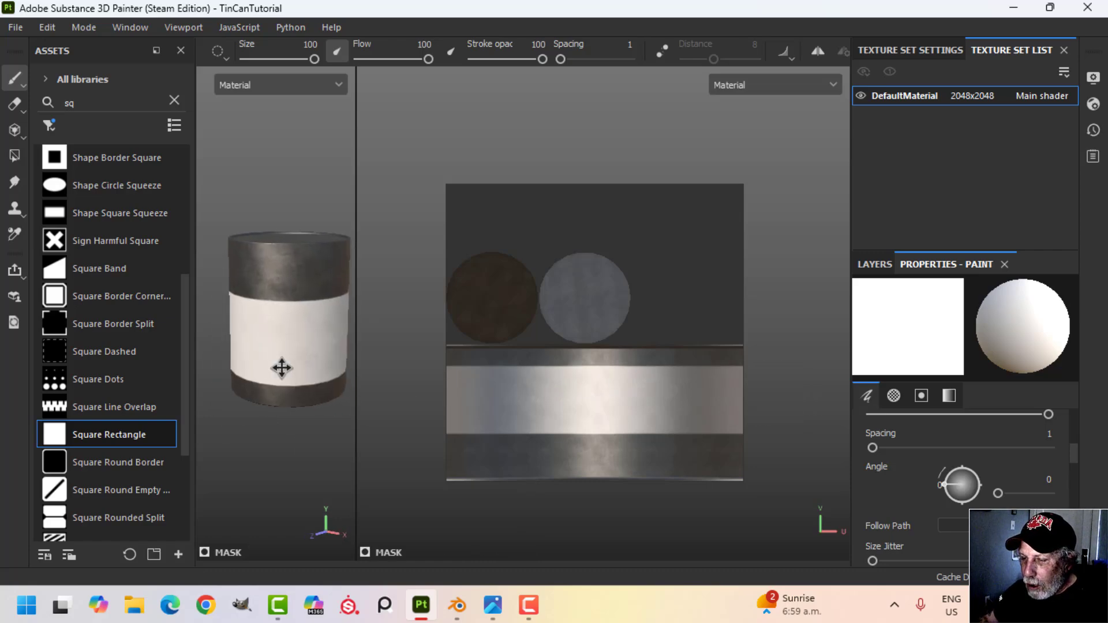
# Show only the 3D view and frame the whole can in it.
pyautogui.moveTo(490, 396); pyautogui.dragTo(549, 381, button='middle')
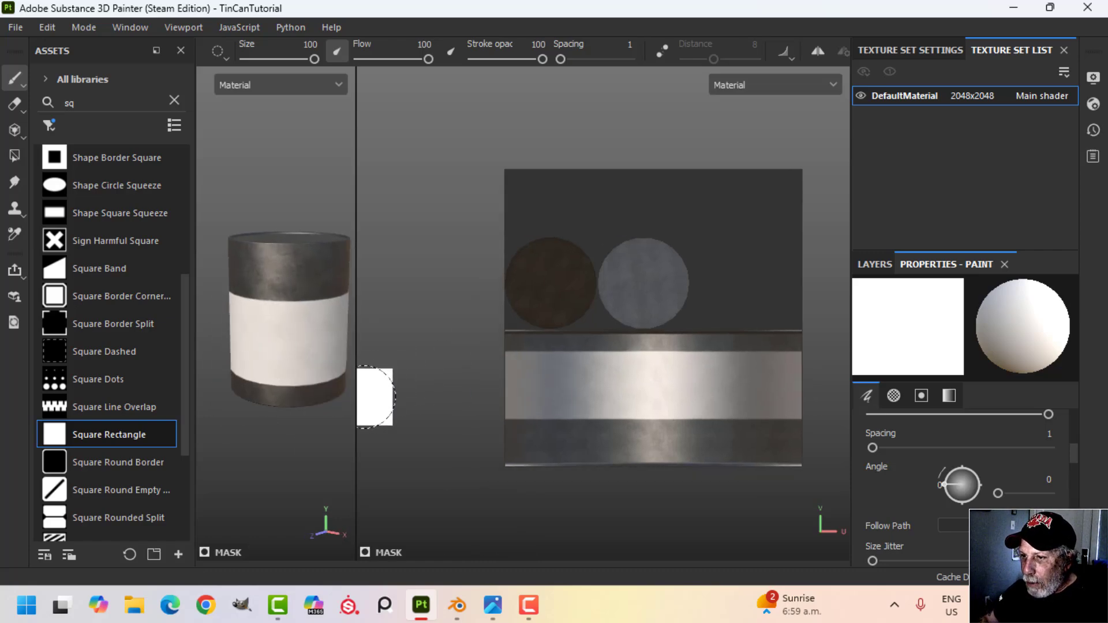
pyautogui.moveTo(357, 403); pyautogui.dragTo(482, 400)
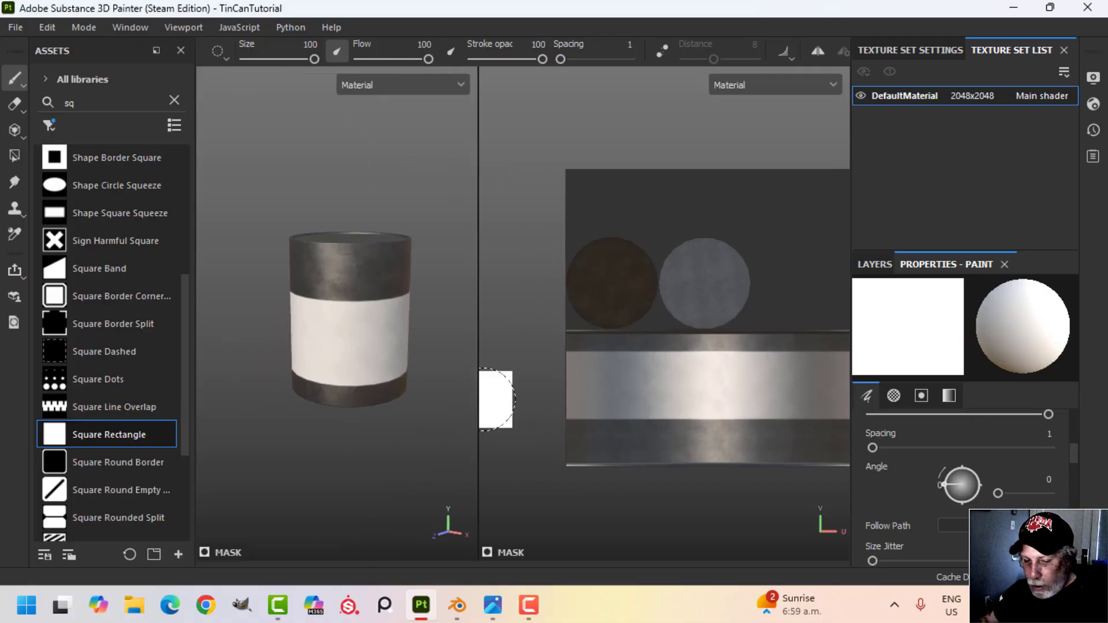
pyautogui.press('F2')
pyautogui.scroll(5, 569, 398)
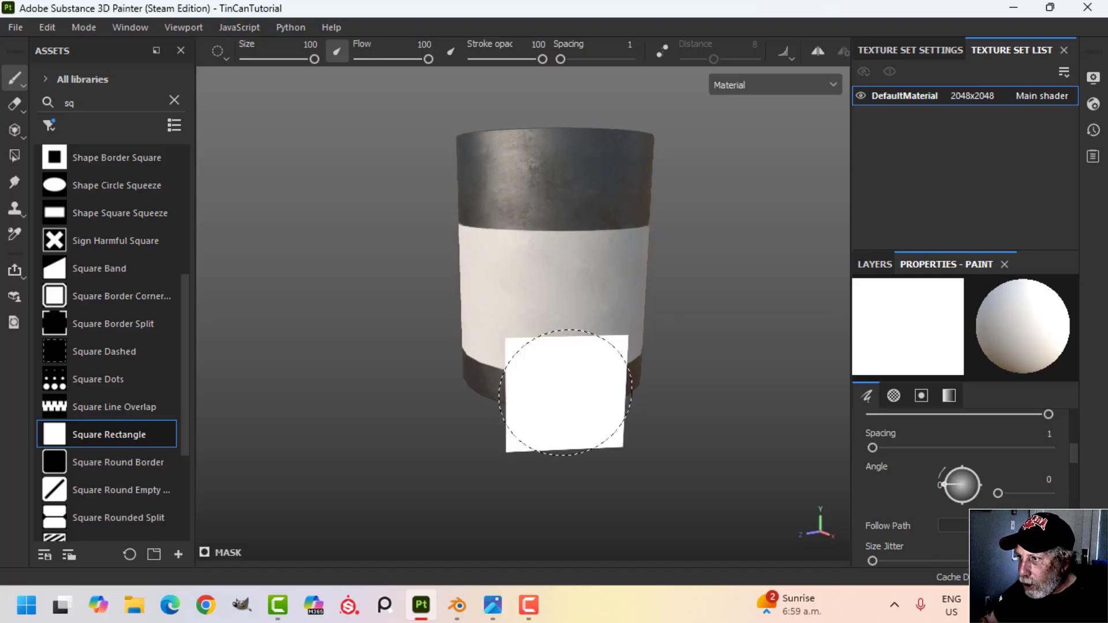
pyautogui.scroll(-2, 566, 393)
# Copy the band mask of Fill layer 1 and paste it into the rib folder's mask.
pyautogui.click(875, 264)
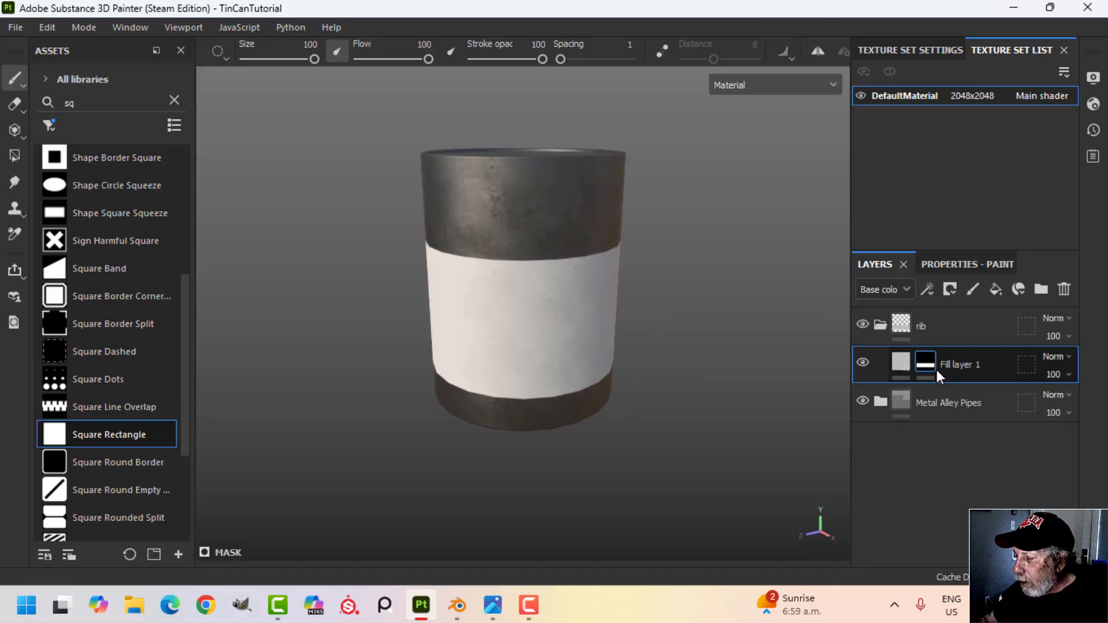
pyautogui.moveTo(925, 366)
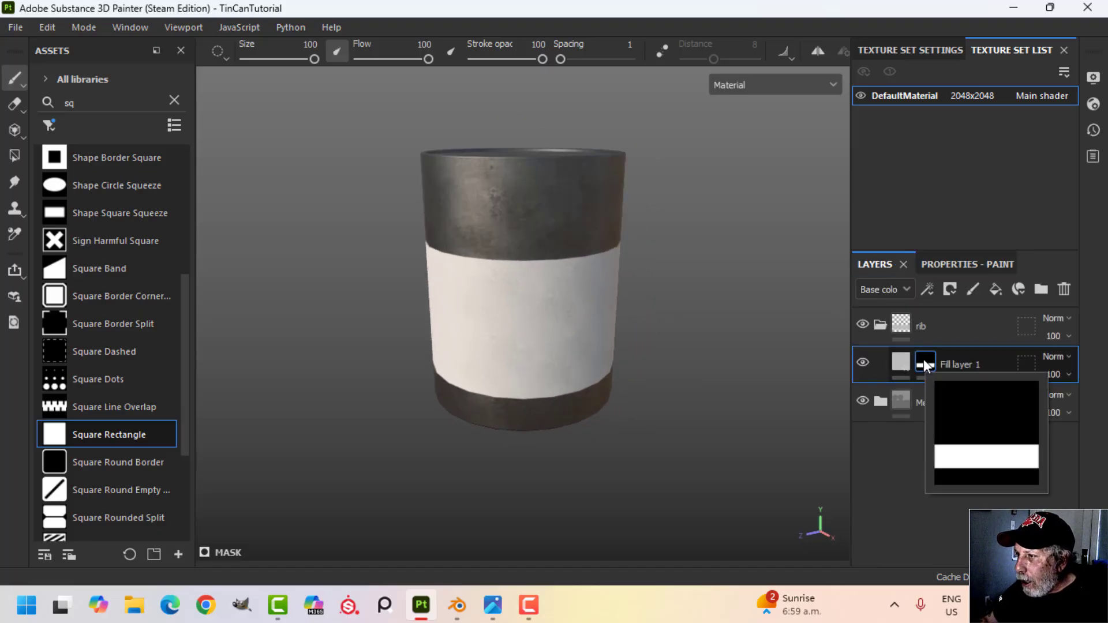
pyautogui.rightClick(926, 366)
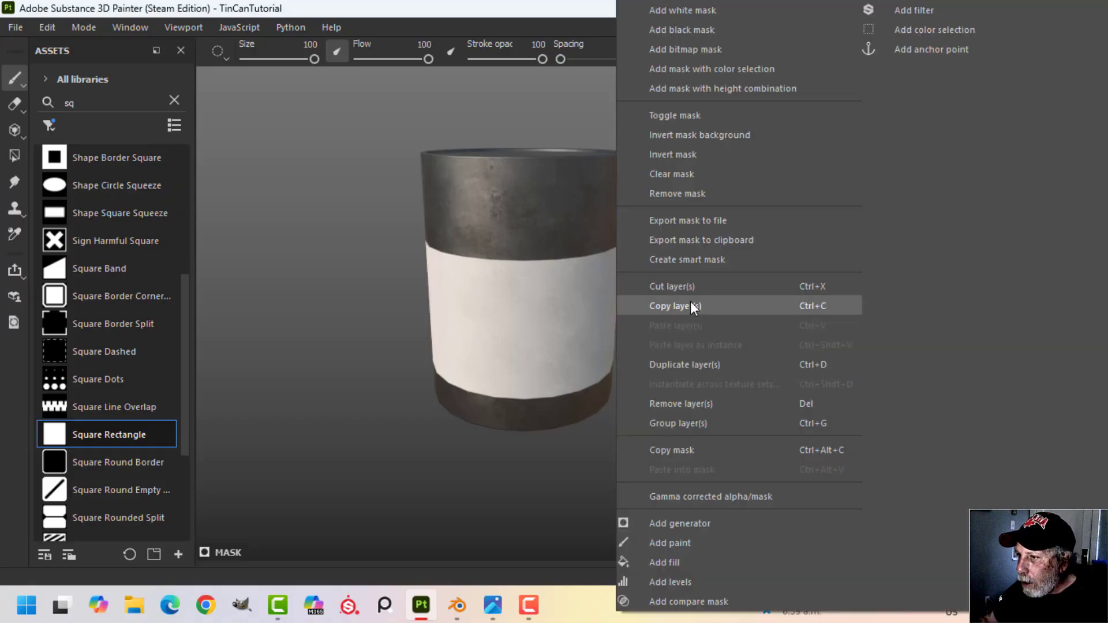
pyautogui.click(673, 449)
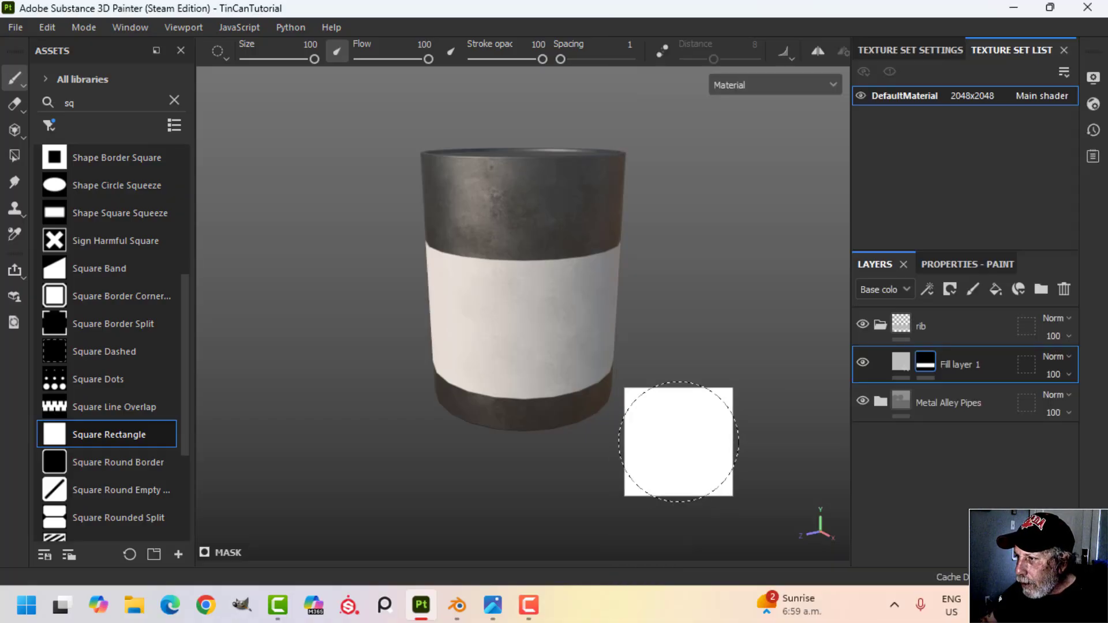
pyautogui.click(934, 325)
pyautogui.rightClick(934, 326)
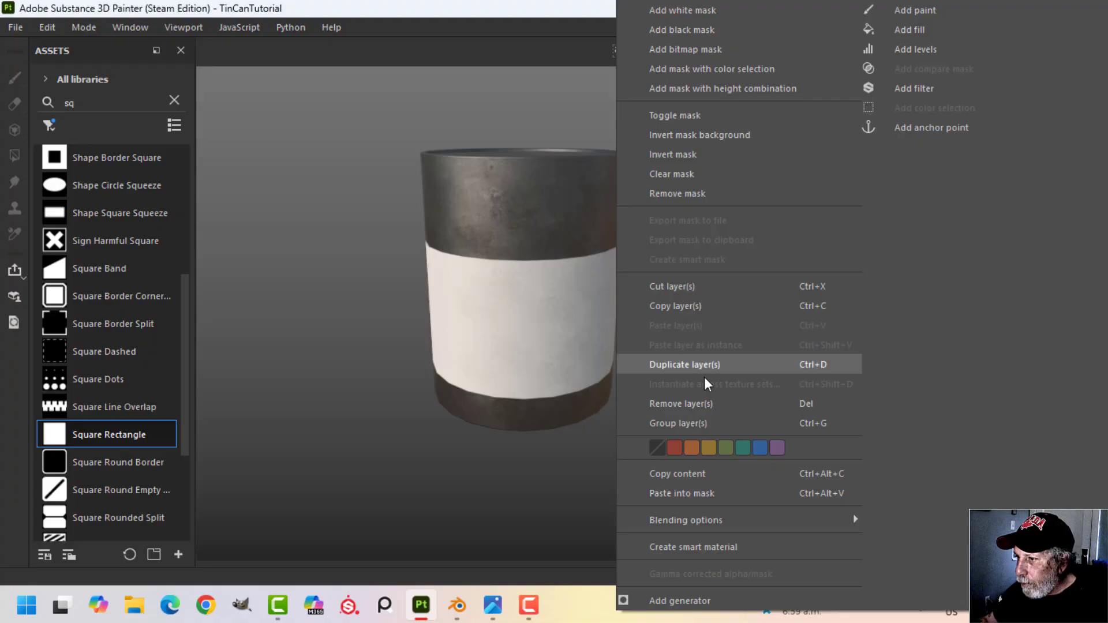
pyautogui.click(700, 494)
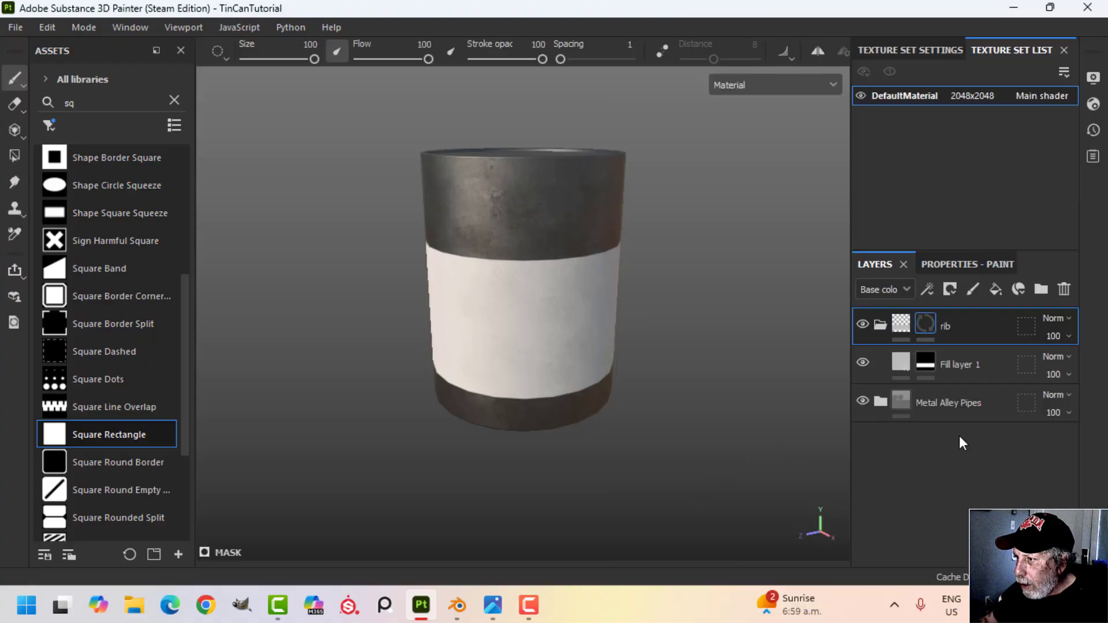
# Add a fill effect to the mask of Fill layer 1 and show its properties.
pyautogui.click(926, 362)
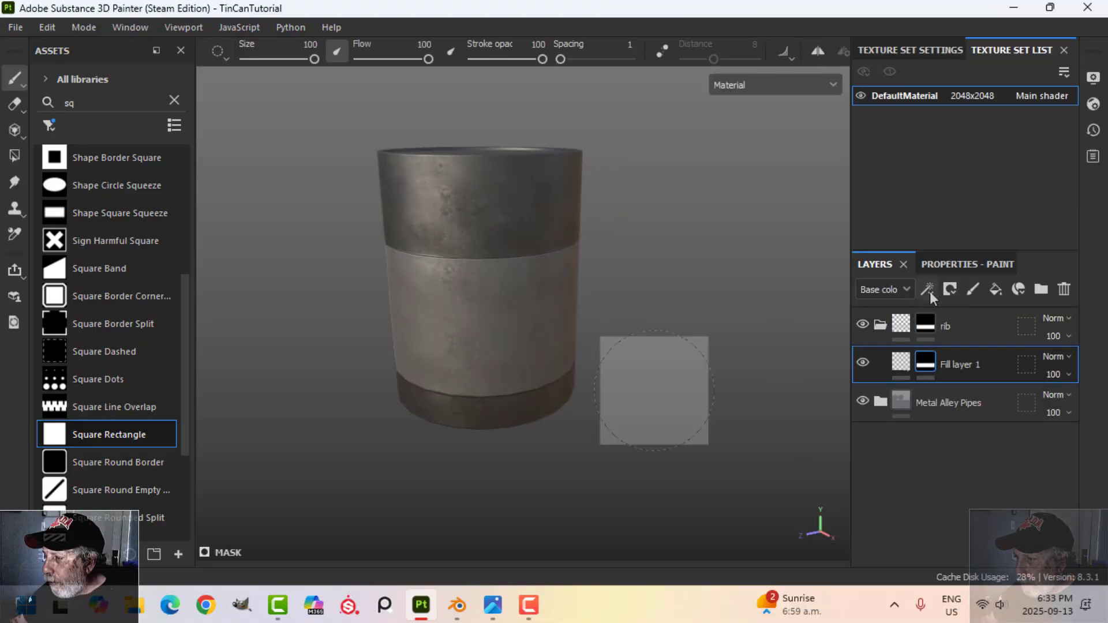
pyautogui.click(928, 290)
pyautogui.click(962, 349)
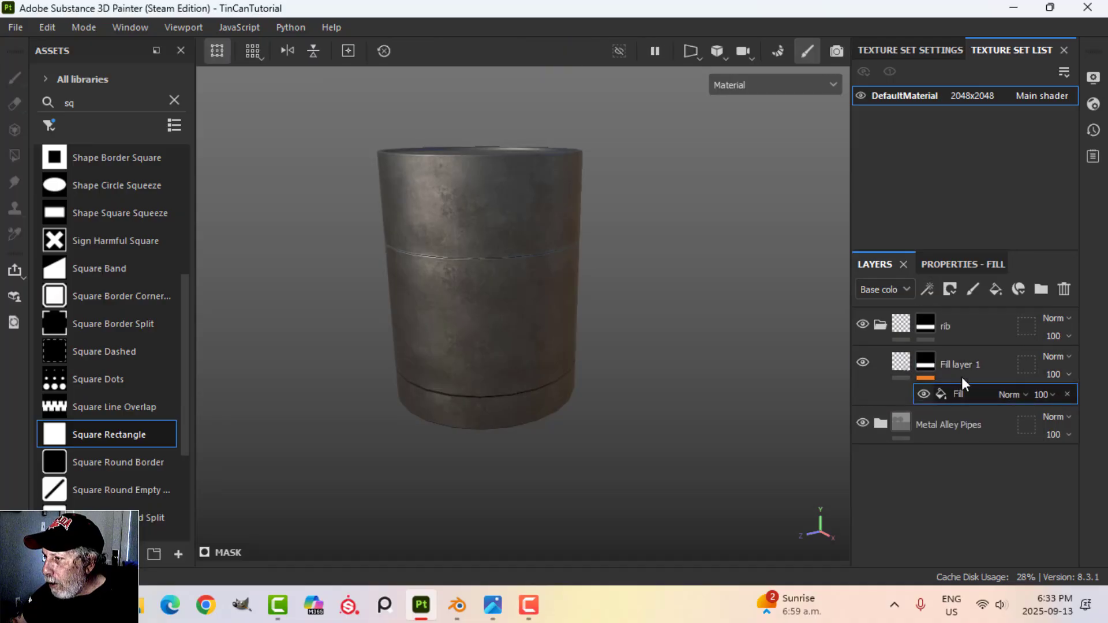
pyautogui.click(964, 263)
# Search the grayscale resources for "strip" and assign the Stripes texture to the mask's fill effect.
pyautogui.click(971, 431)
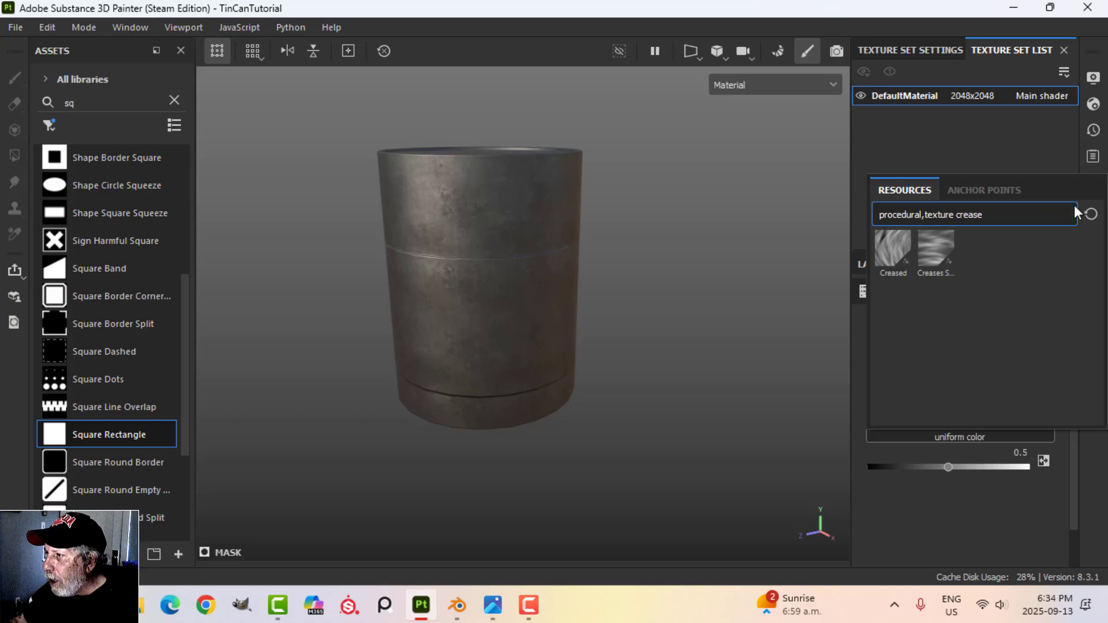
pyautogui.press('BackSpace')
pyautogui.press('BackSpace')
pyautogui.press('BackSpace')
pyautogui.press('BackSpace')
pyautogui.press('BackSpace')
pyautogui.press('BackSpace')
pyautogui.press('BackSpace')
pyautogui.press('BackSpace')
pyautogui.write('strip')
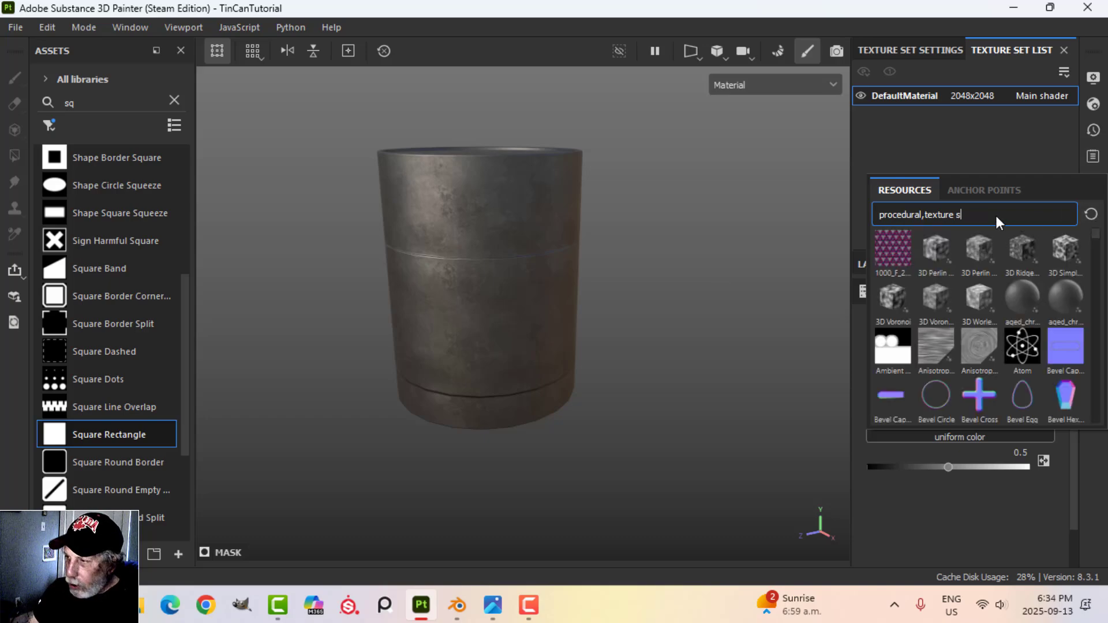
pyautogui.click(893, 252)
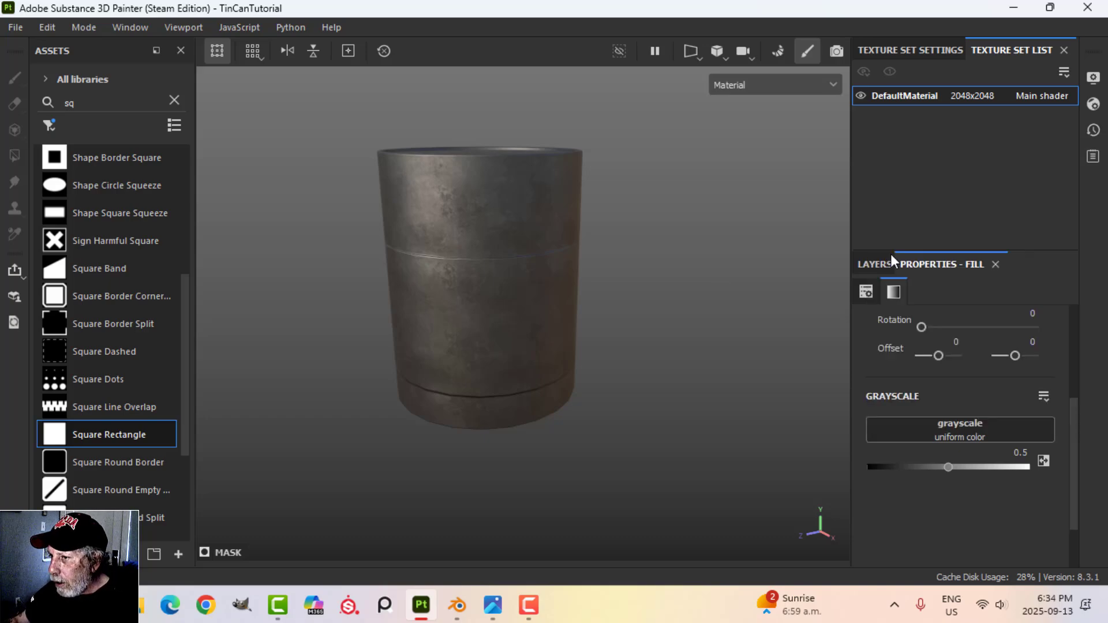
# Make the Stripes pattern horizontal with a shift of 0 and set the number of stripes to 45.
pyautogui.scroll(-2, 952, 470)
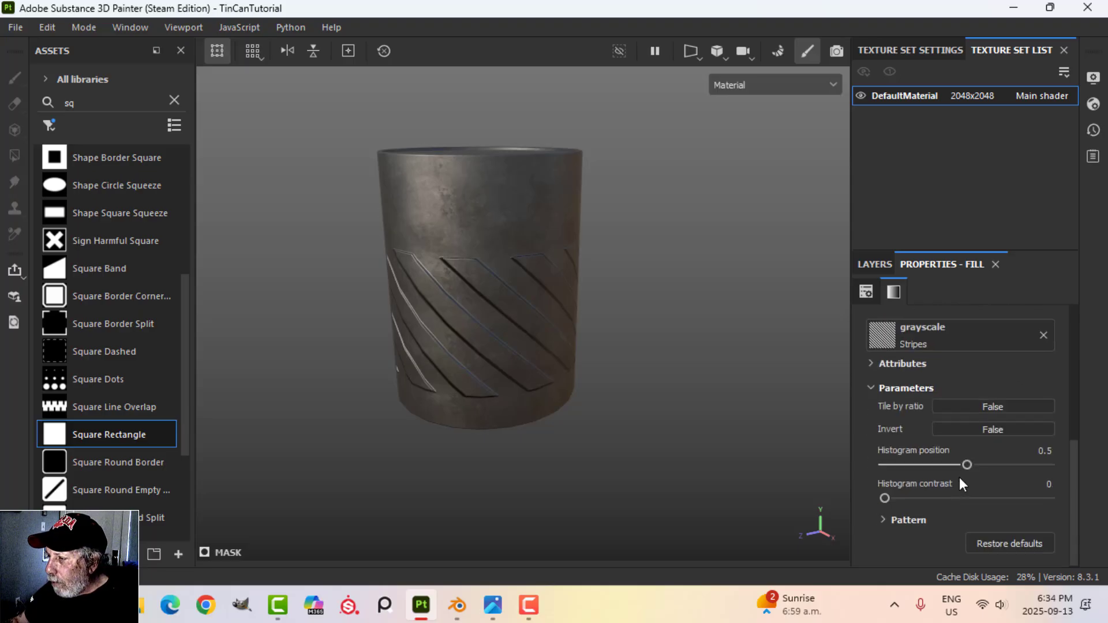
pyautogui.click(883, 518)
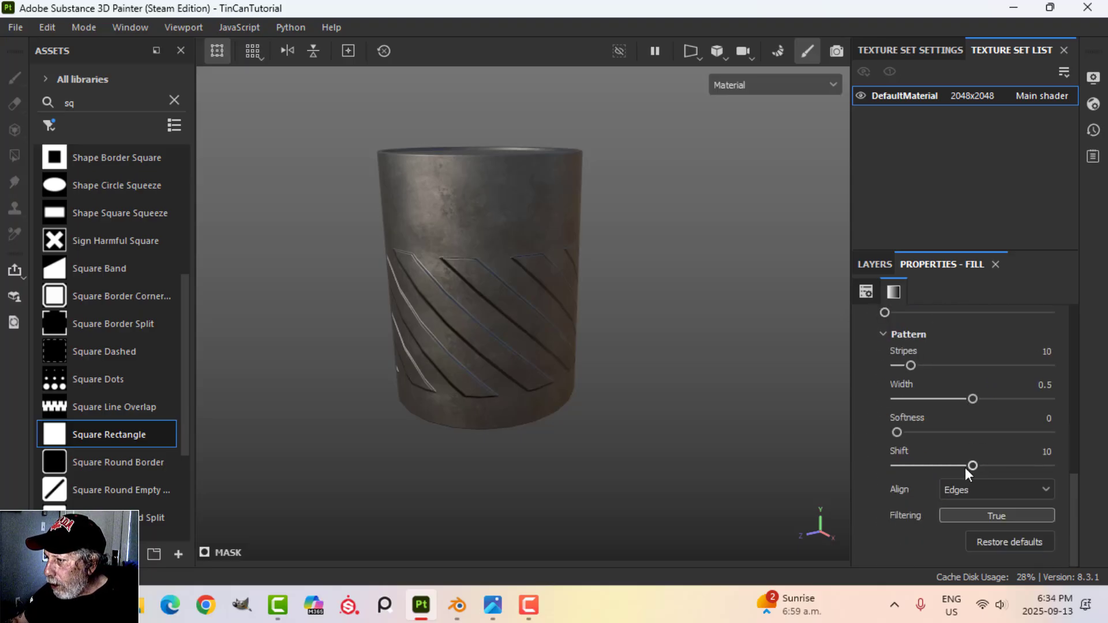
pyautogui.moveTo(972, 466); pyautogui.dragTo(853, 466)
pyautogui.scroll(1, 601, 390)
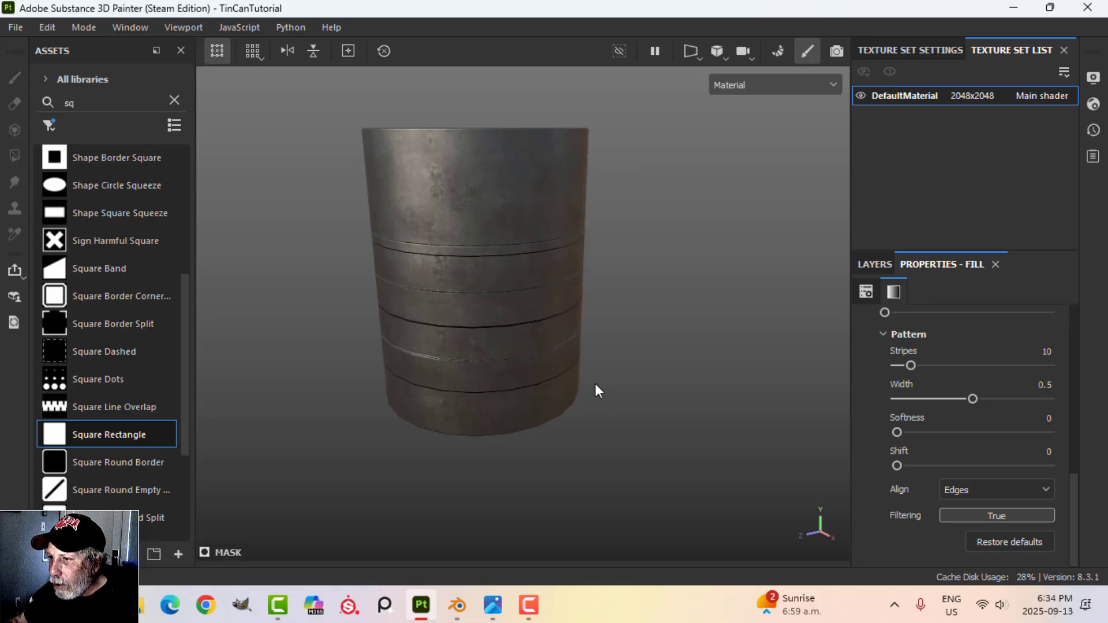
pyautogui.keyDown('shift'); pyautogui.moveTo(647, 309); pyautogui.dragTo(673, 296, button='right'); pyautogui.keyUp('shift')
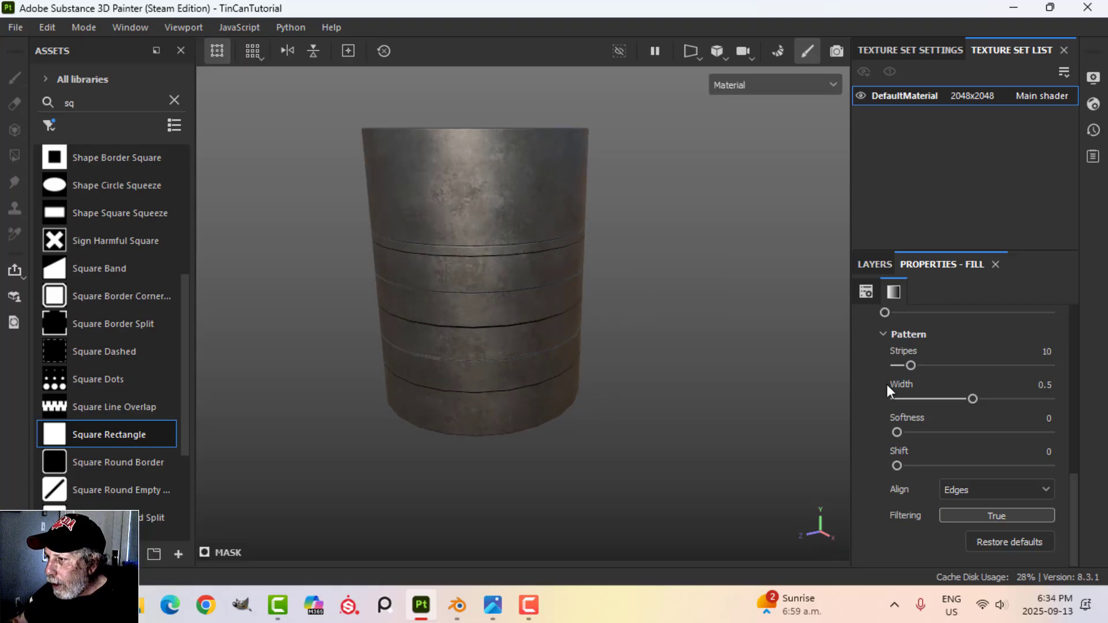
pyautogui.moveTo(915, 363); pyautogui.dragTo(964, 355)
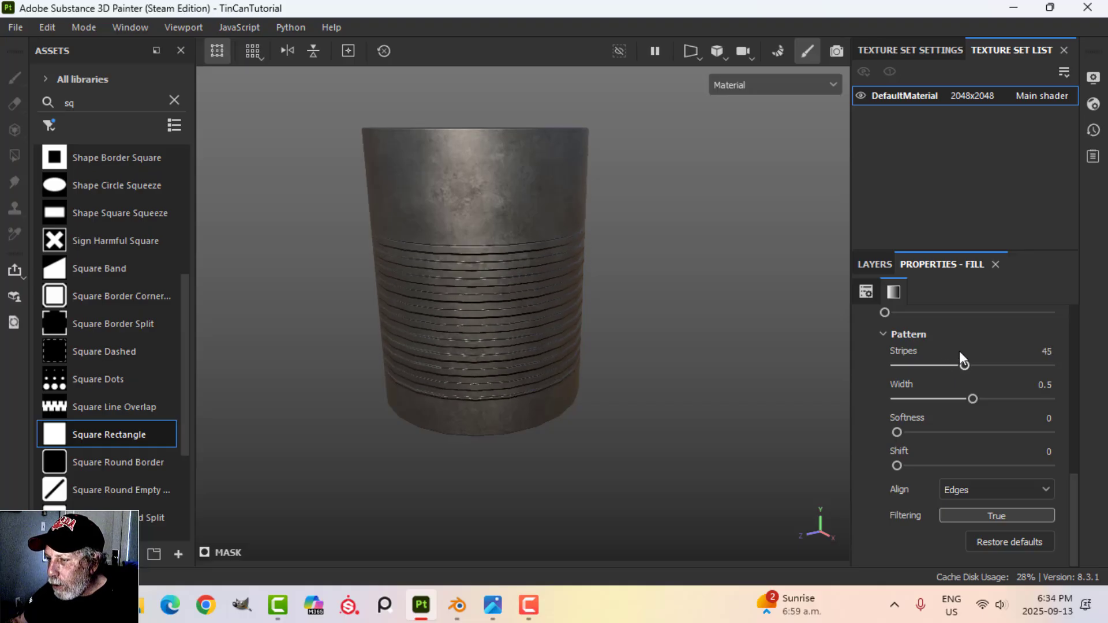
pyautogui.keyDown('alt'); pyautogui.moveTo(626, 359); pyautogui.dragTo(687, 343); pyautogui.keyUp('alt')
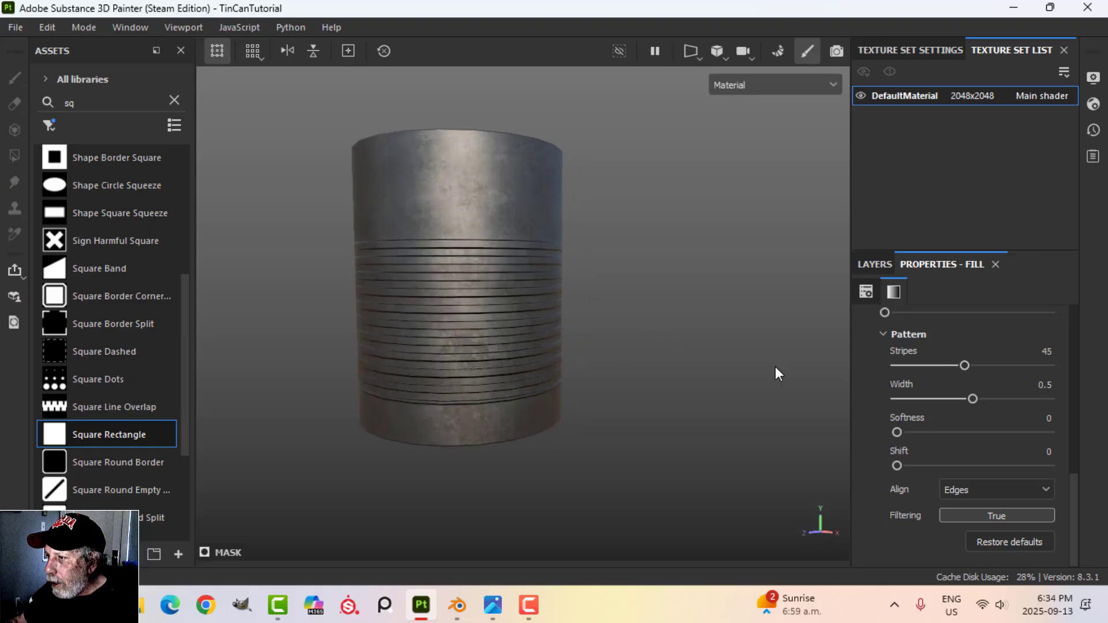
# Set the height value of Fill layer 1's material to 1.
pyautogui.click(875, 264)
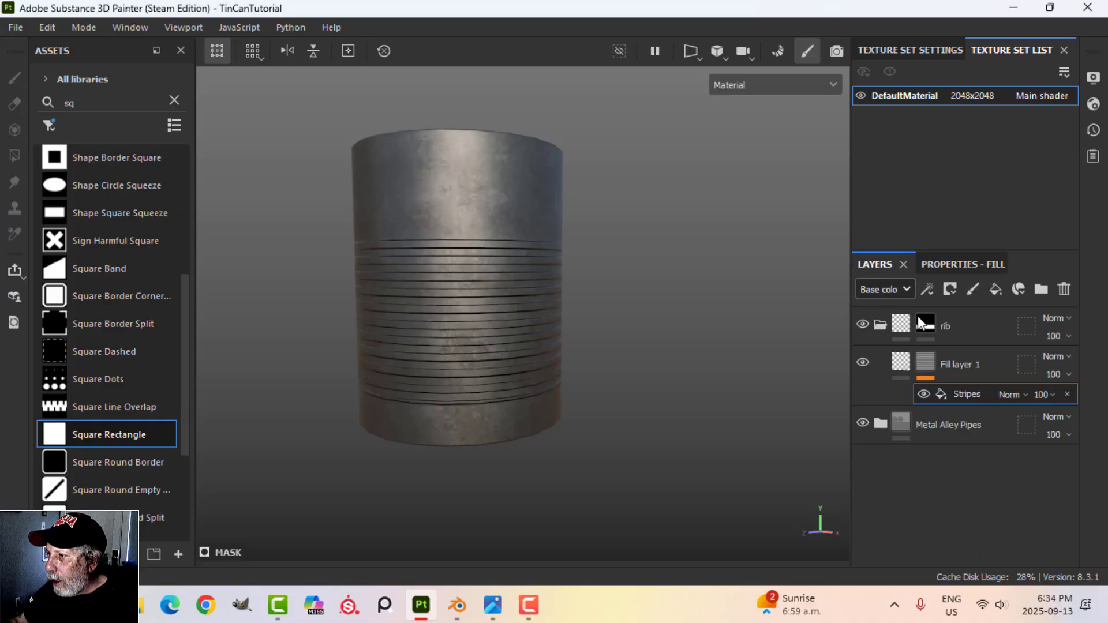
pyautogui.click(906, 356)
pyautogui.click(943, 264)
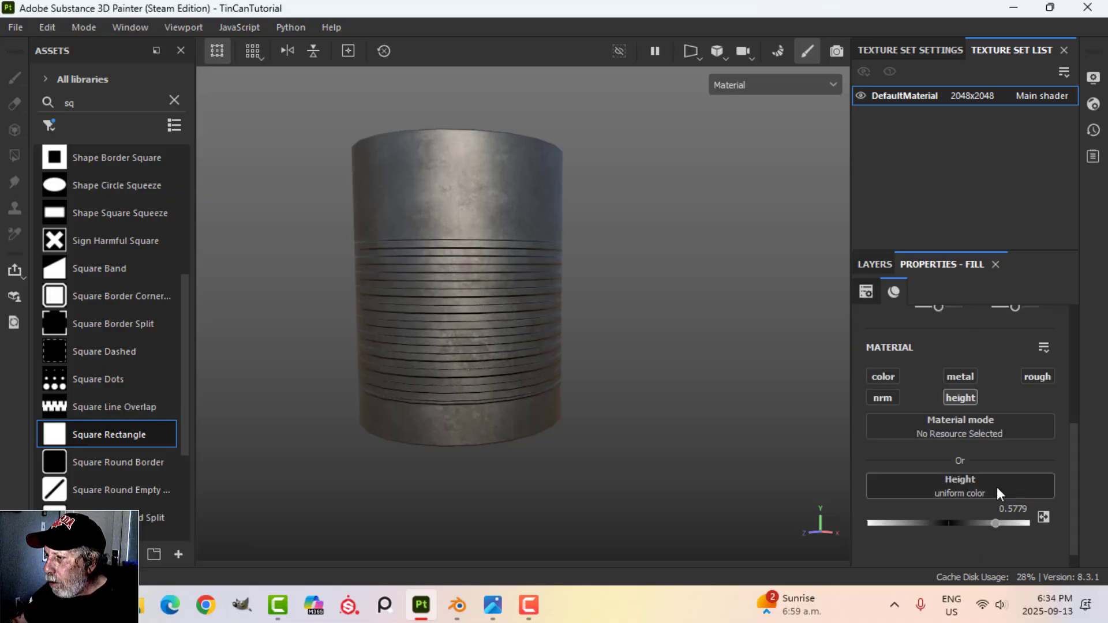
pyautogui.moveTo(994, 523); pyautogui.dragTo(1041, 520)
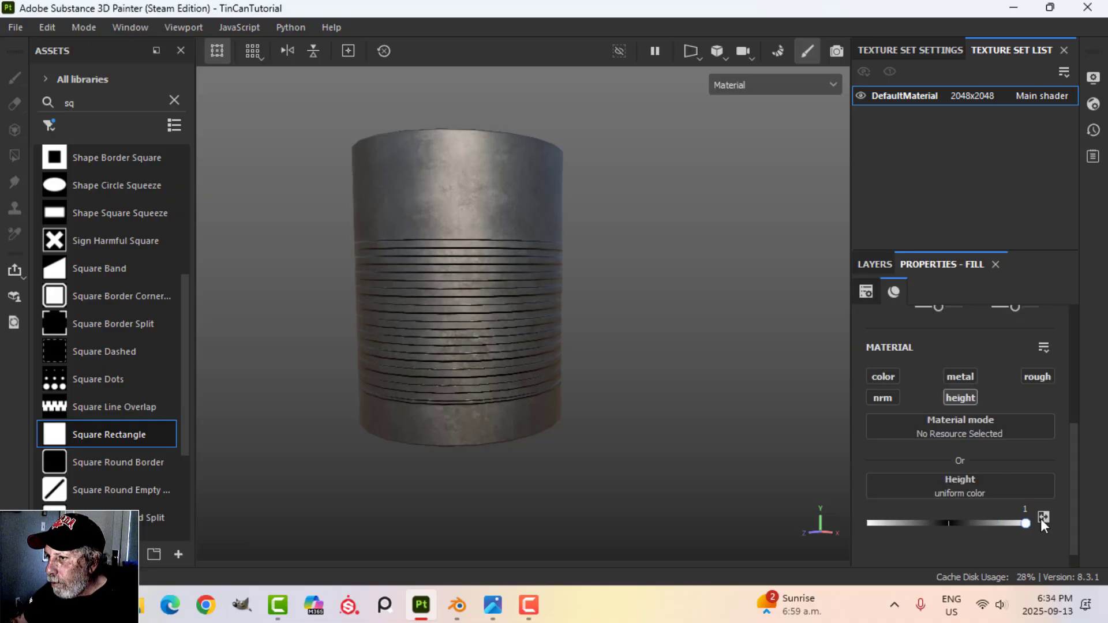
pyautogui.click(875, 264)
pyautogui.keyDown('alt'); pyautogui.moveTo(629, 297); pyautogui.dragTo(601, 331); pyautogui.keyUp('alt')
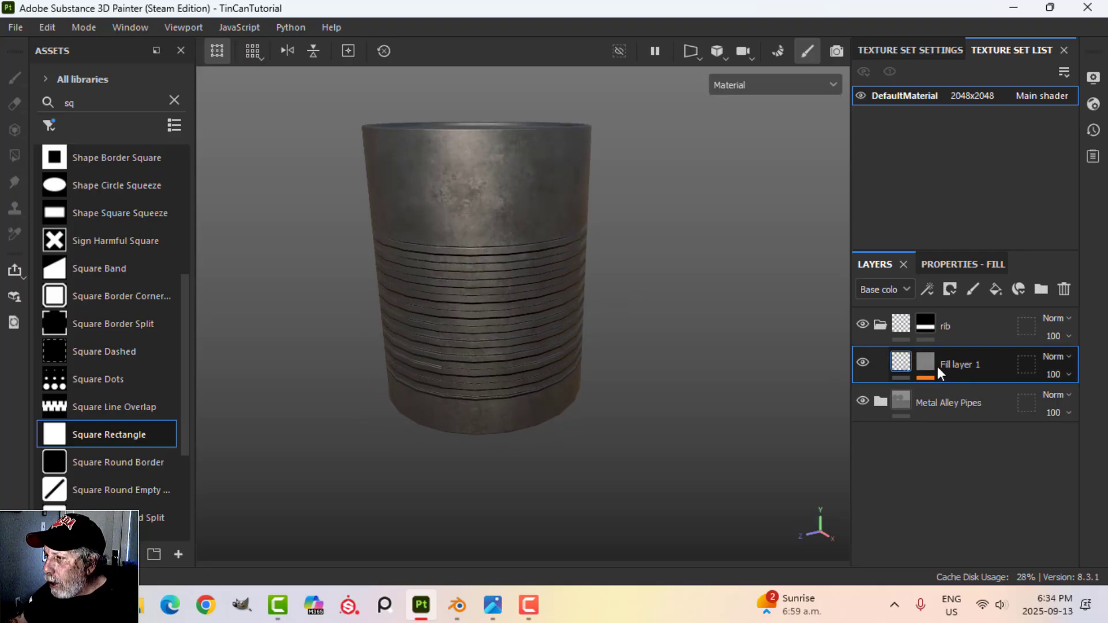
# Add a Blur filter to the mask of Fill layer 1.
pyautogui.click(928, 290)
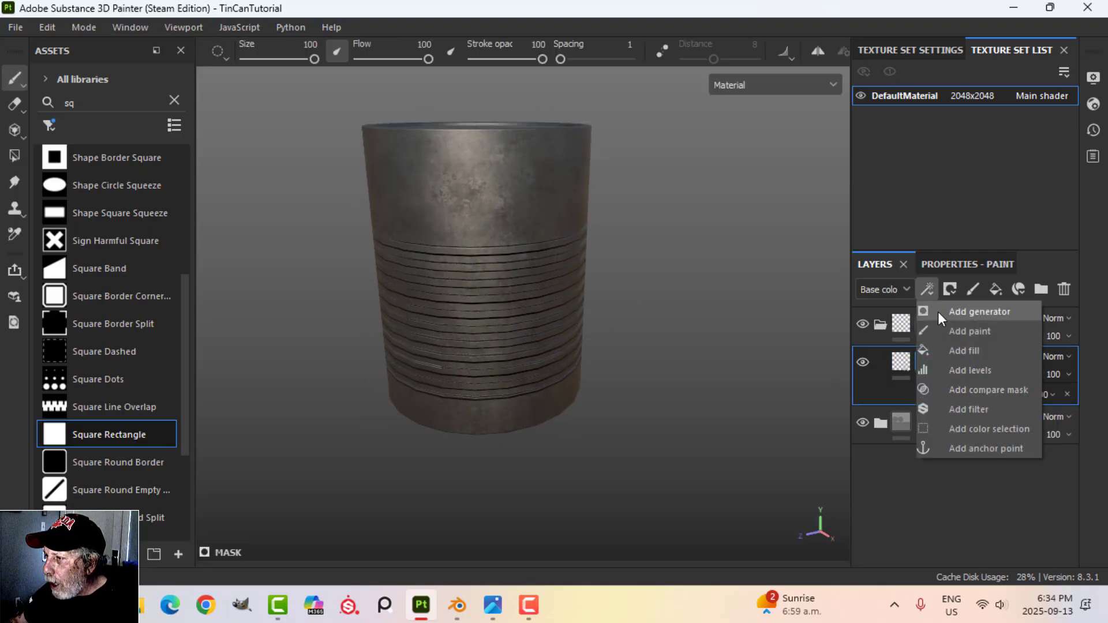
pyautogui.click(963, 406)
pyautogui.click(965, 264)
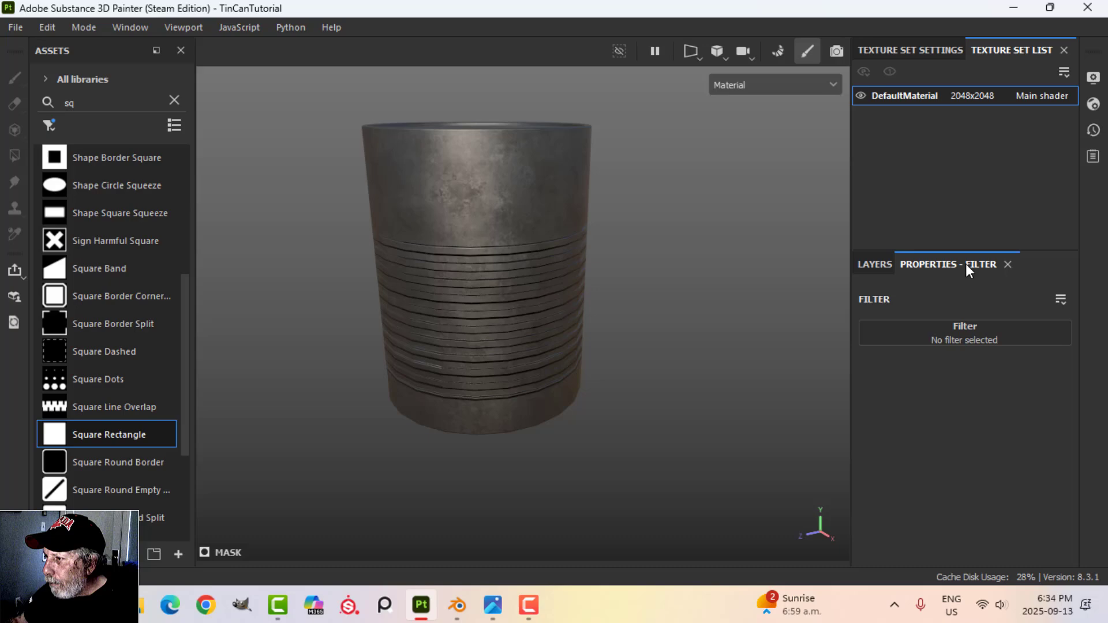
pyautogui.click(969, 335)
pyautogui.click(1022, 379)
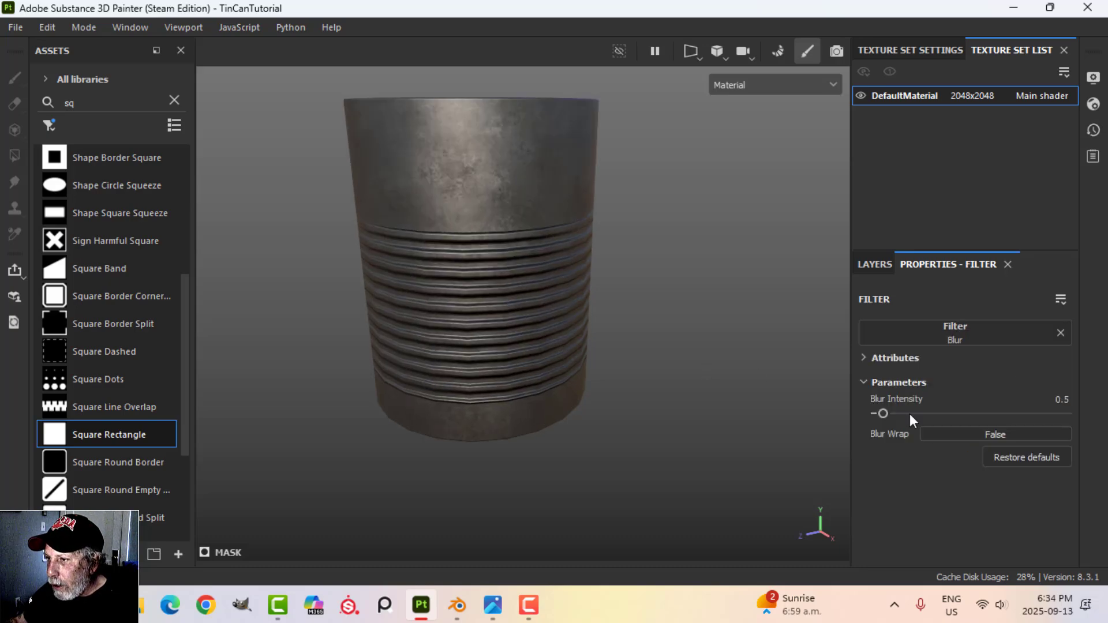
# Soften the ribs by setting the filter's blur intensity to 2.35.
pyautogui.moveTo(883, 414); pyautogui.dragTo(914, 408)
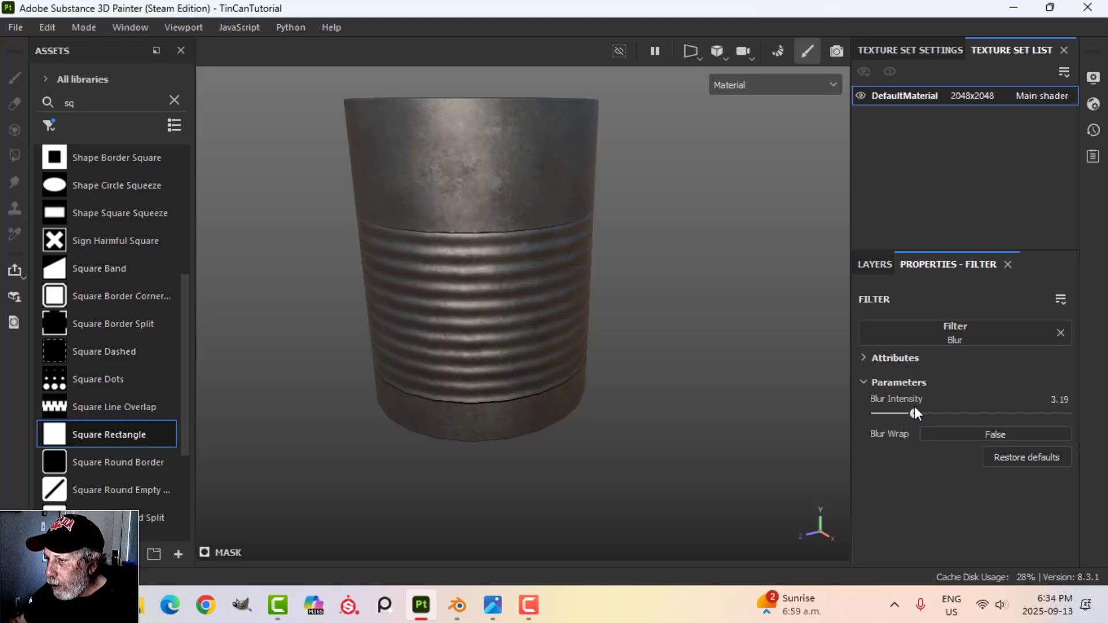
pyautogui.scroll(-2, 724, 369)
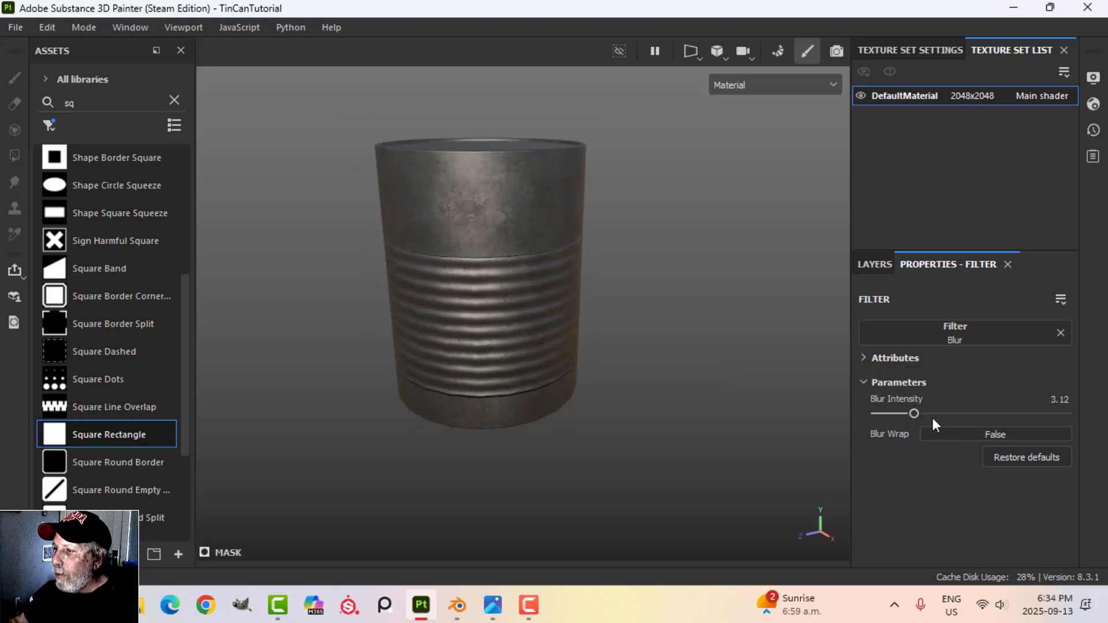
pyautogui.moveTo(914, 415); pyautogui.dragTo(906, 415)
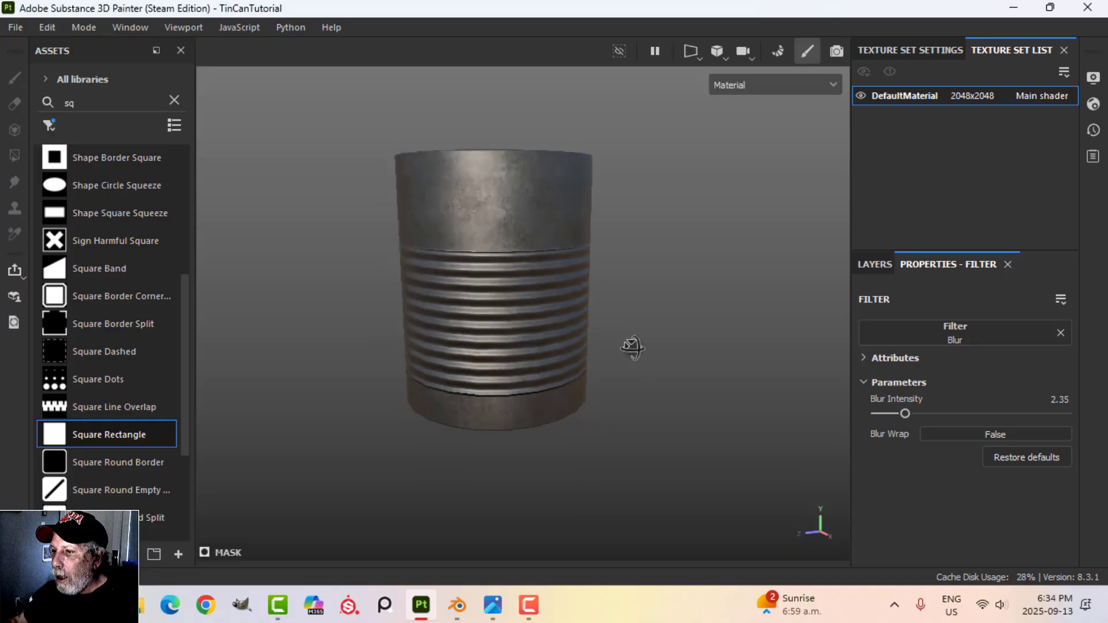
# Try a height of -1 on Fill layer 1 to compare the rib profile, and return the height to 1.
pyautogui.click(880, 266)
pyautogui.click(900, 365)
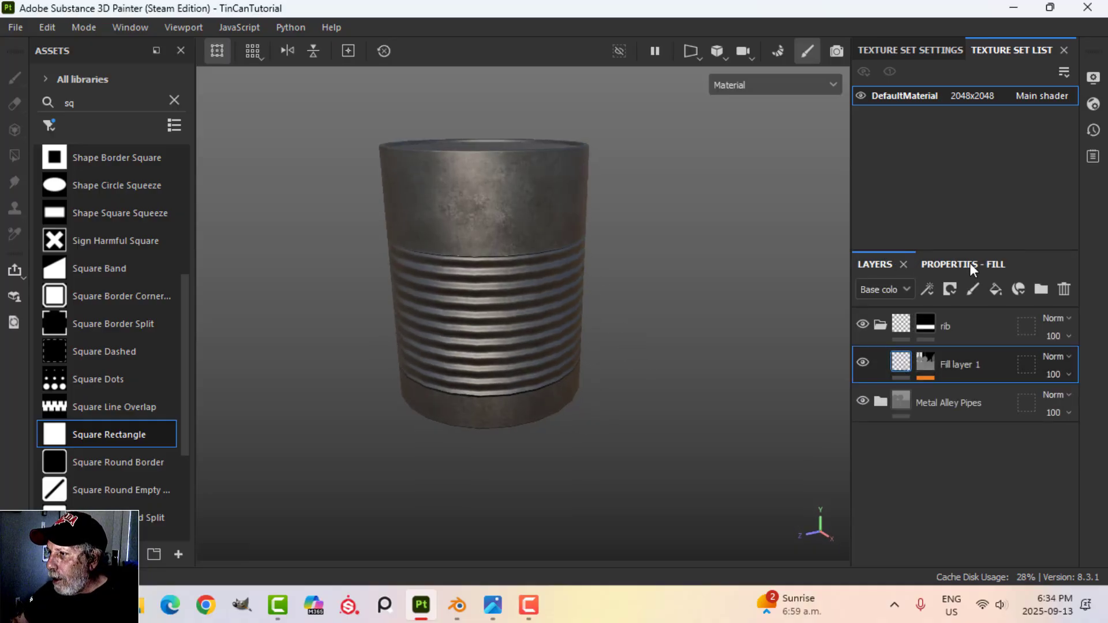
pyautogui.click(969, 264)
pyautogui.moveTo(1029, 525); pyautogui.dragTo(847, 530)
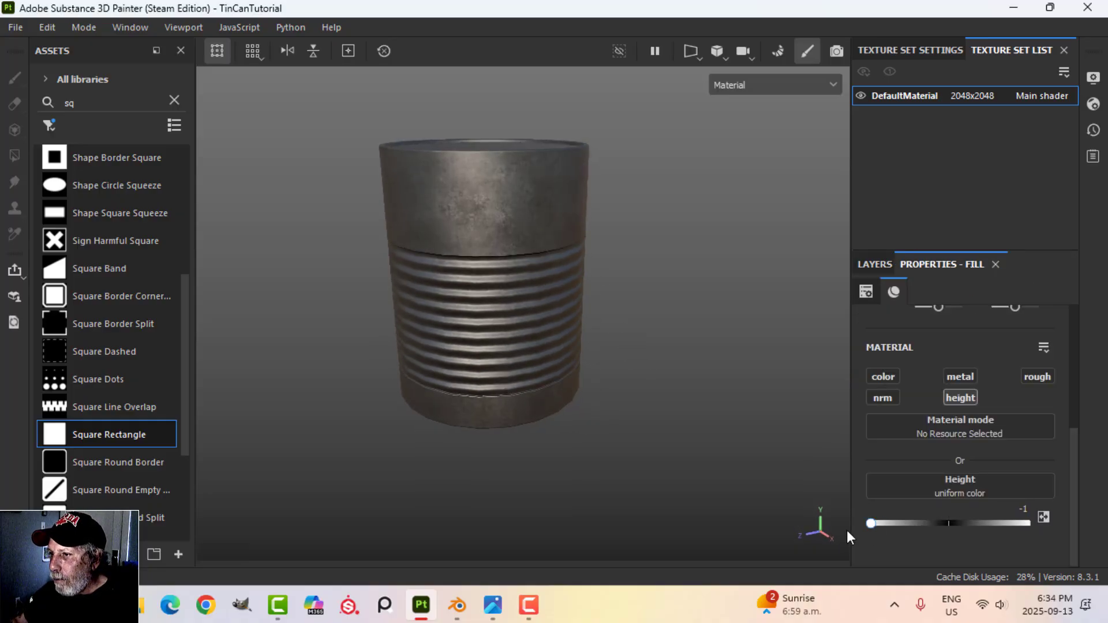
pyautogui.scroll(2, 435, 268)
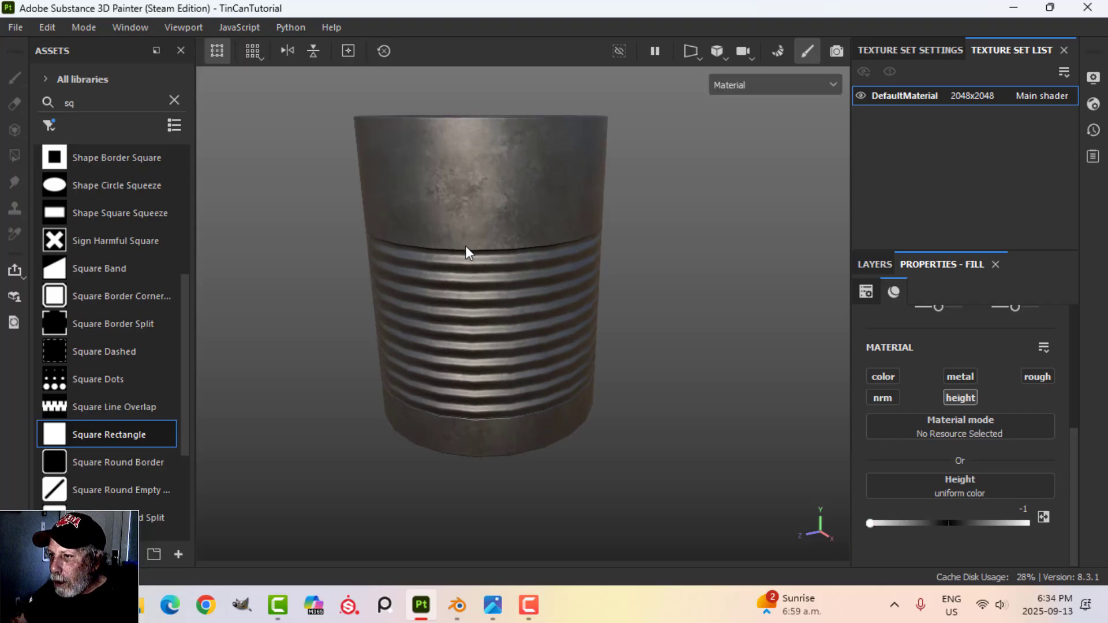
pyautogui.scroll(-2, 700, 370)
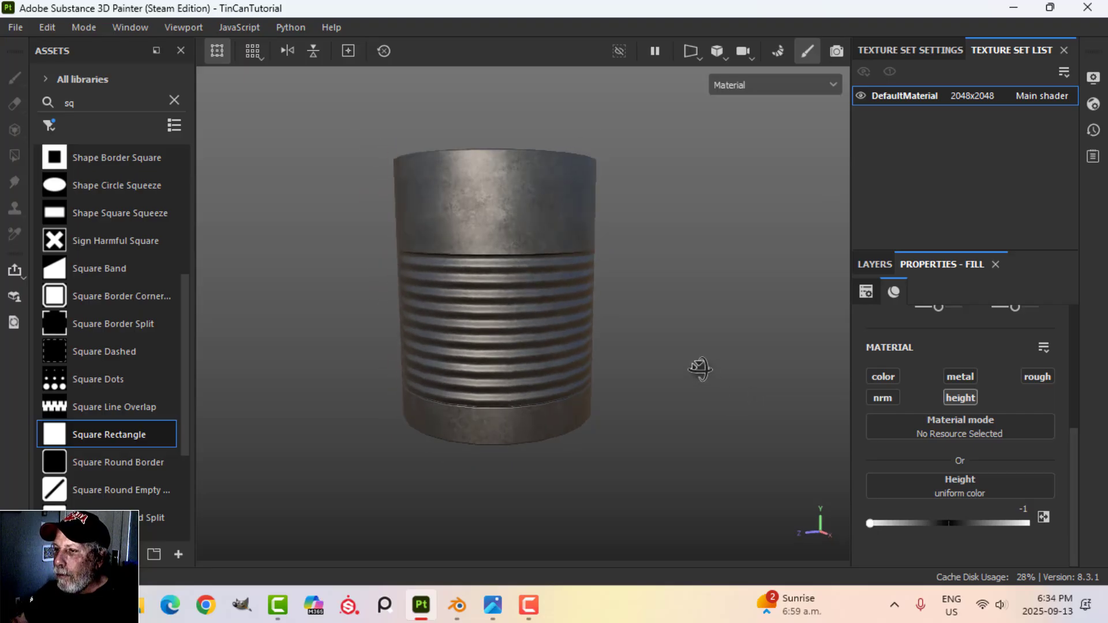
pyautogui.moveTo(870, 524); pyautogui.dragTo(1025, 523)
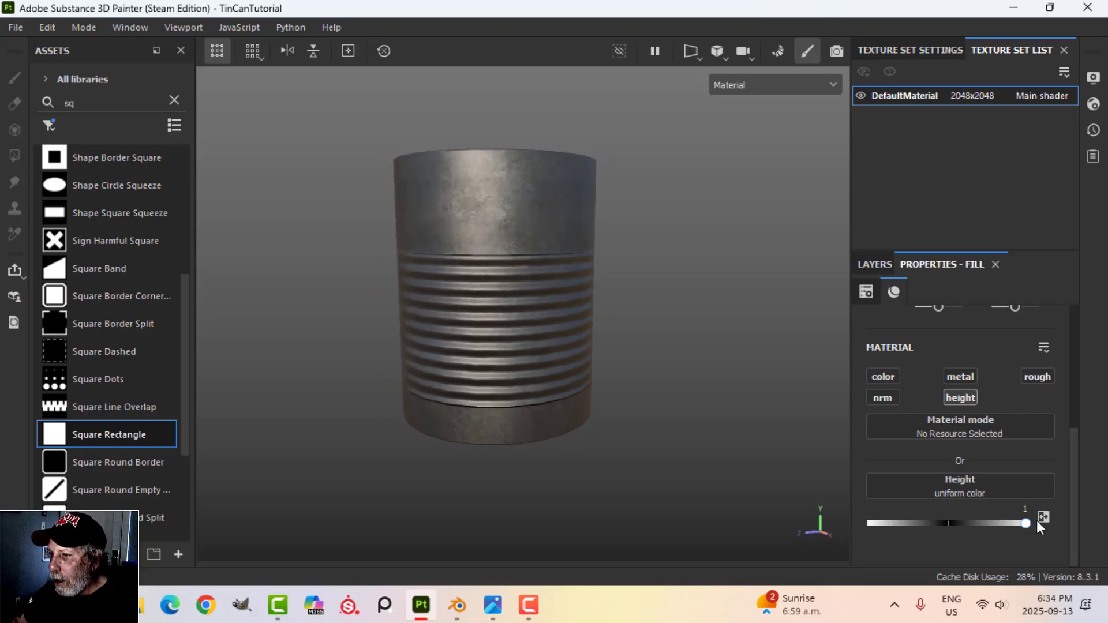
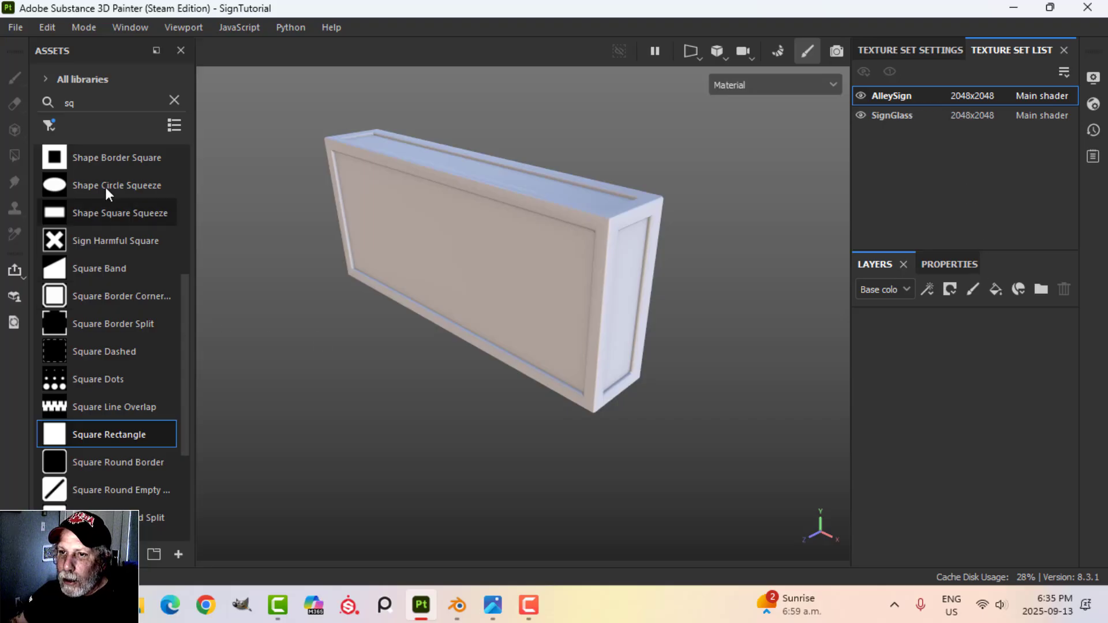
# Find the Metal Alley Pipes smart material and add it to the AlleySign texture set's layer stack.
pyautogui.click(173, 101)
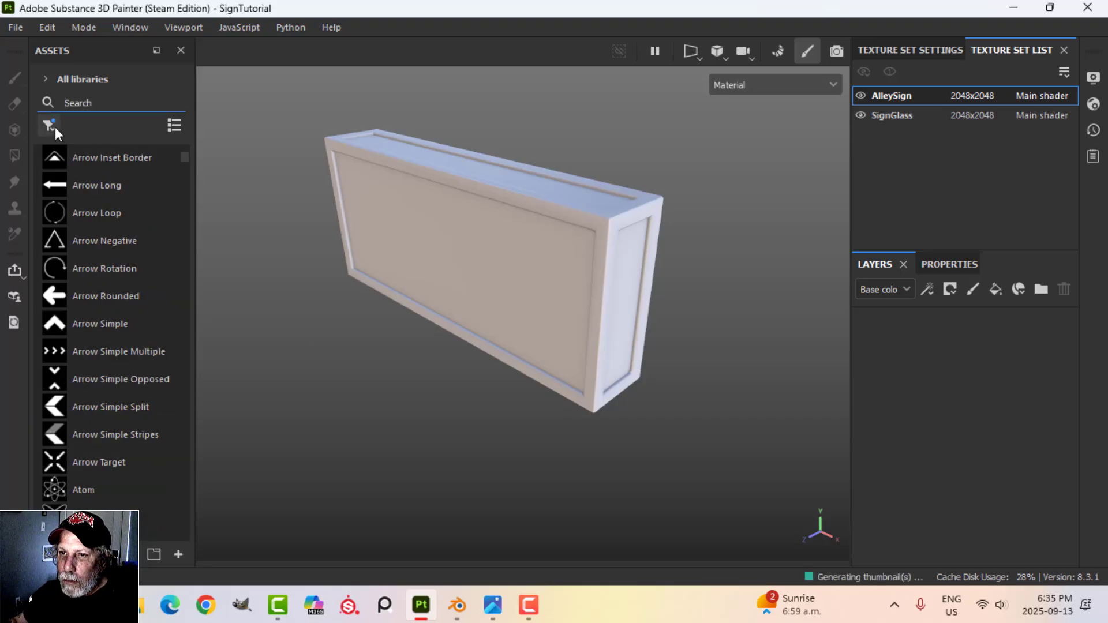
pyautogui.click(51, 125)
pyautogui.click(81, 167)
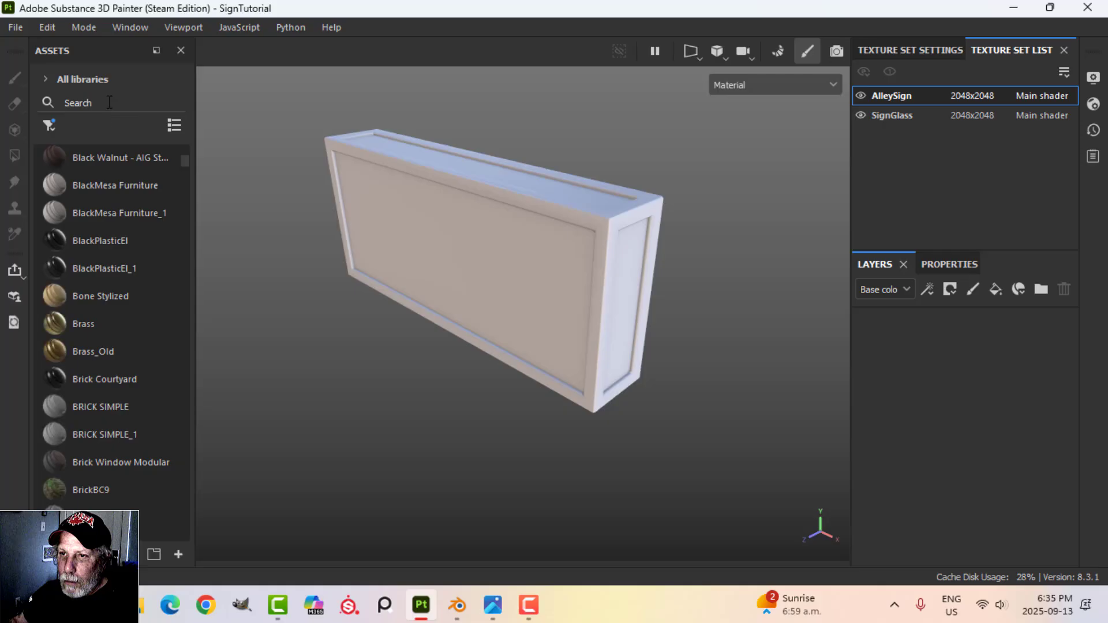
pyautogui.write('metal al')
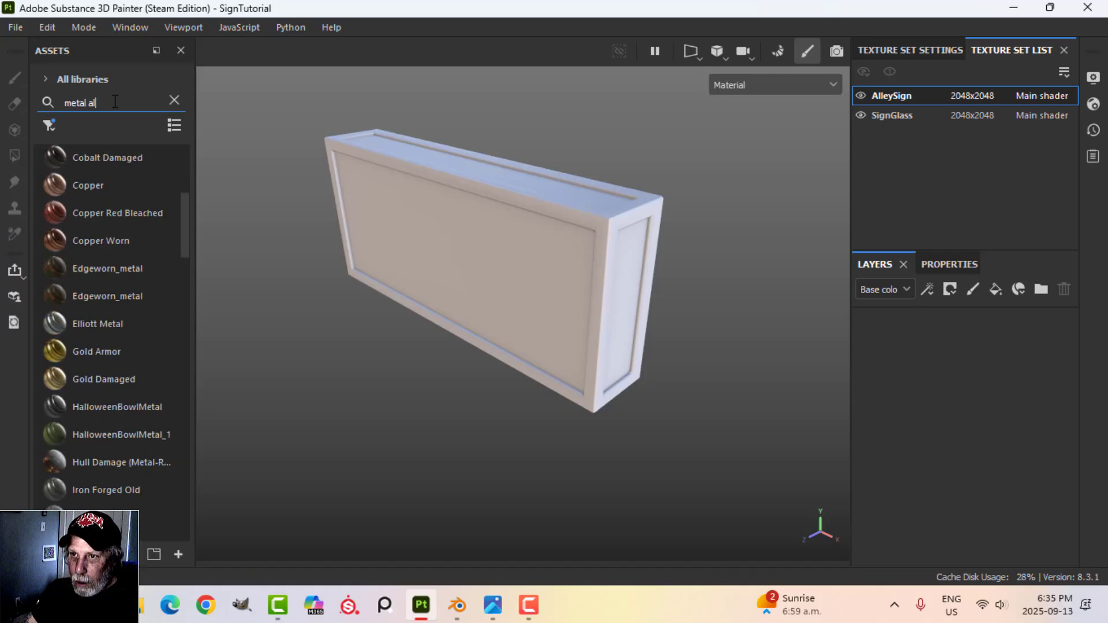
pyautogui.write('ley')
pyautogui.moveTo(144, 162); pyautogui.dragTo(911, 352)
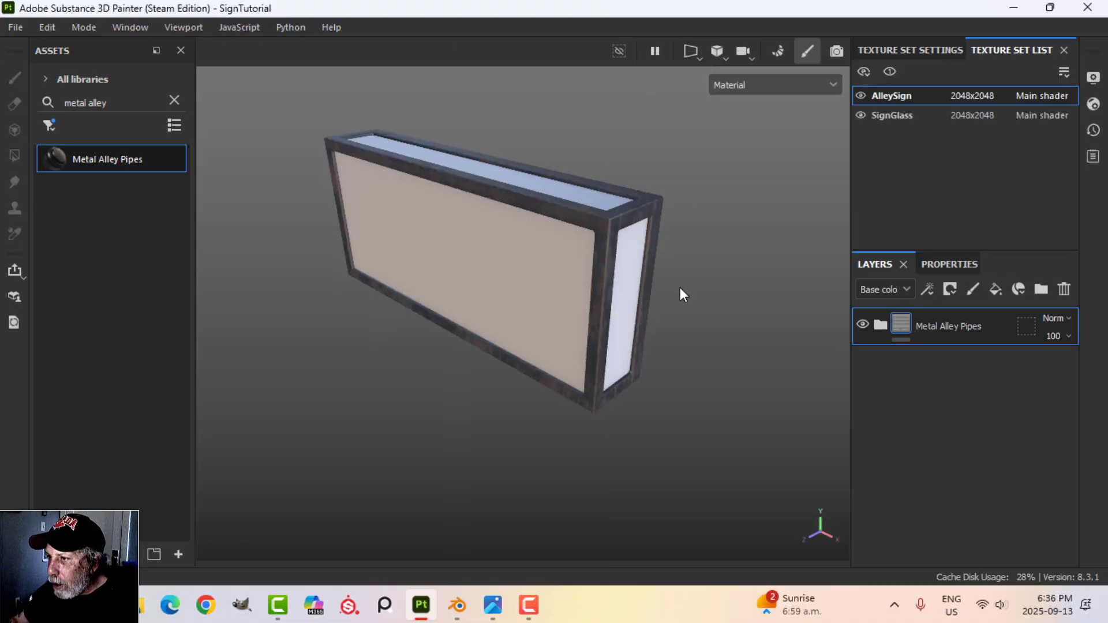
# Add a fill layer above Rust Fine in the Metal Alley Pipes folder with only the color and height channels enabled.
pyautogui.moveTo(680, 289)
pyautogui.keyDown('alt'); pyautogui.mouseDown()
pyautogui.moveTo(601, 269)
pyautogui.moveTo(626, 240)
pyautogui.moveTo(682, 277)
pyautogui.moveTo(649, 296)
pyautogui.moveTo(743, 207)
pyautogui.moveTo(681, 258)
pyautogui.moveTo(735, 297)
pyautogui.moveTo(670, 277)
pyautogui.mouseUp(); pyautogui.keyUp('alt')
pyautogui.click(880, 326)
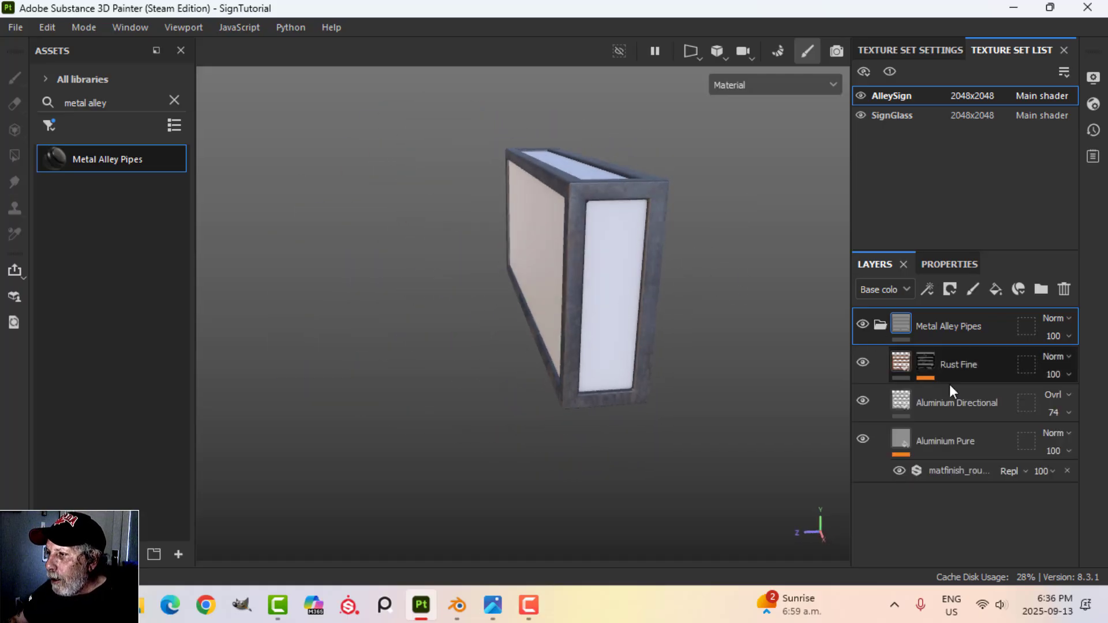
pyautogui.click(900, 370)
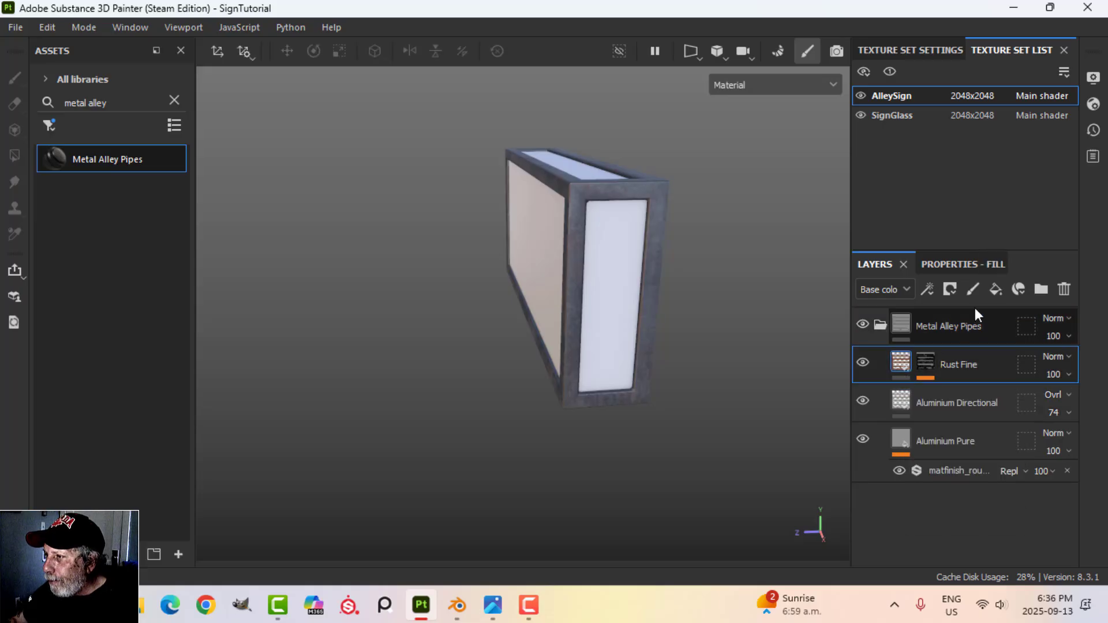
pyautogui.click(995, 289)
pyautogui.click(972, 264)
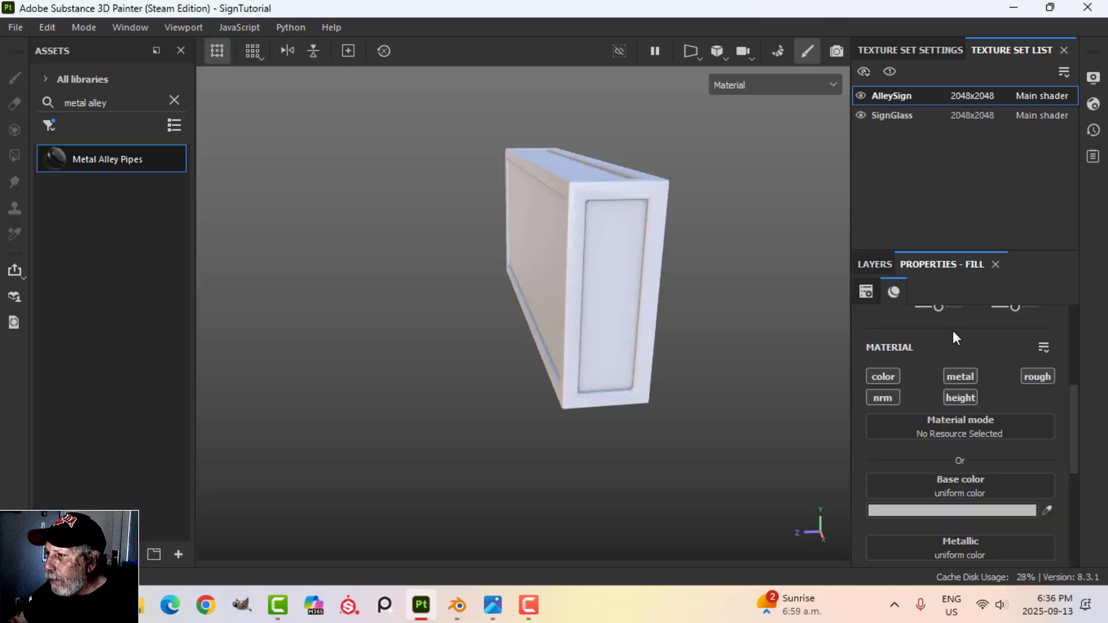
pyautogui.click(891, 376)
pyautogui.click(961, 397)
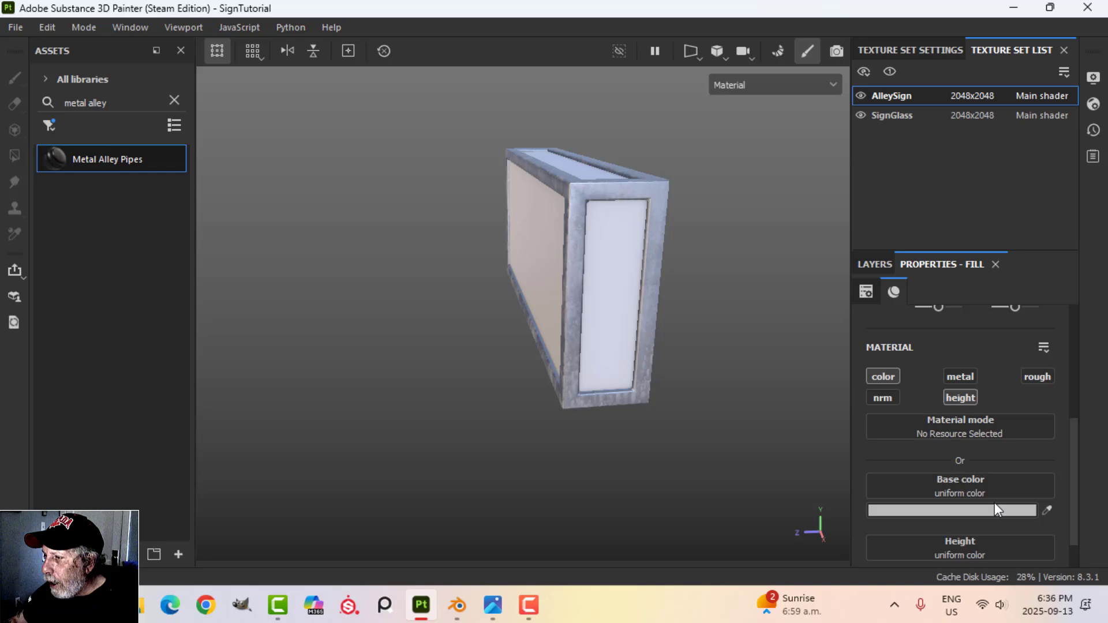
# Set the new fill layer's height to 0.5377 and its base color to a near-black grey.
pyautogui.scroll(-1, 1006, 497)
pyautogui.moveTo(949, 543); pyautogui.dragTo(991, 546)
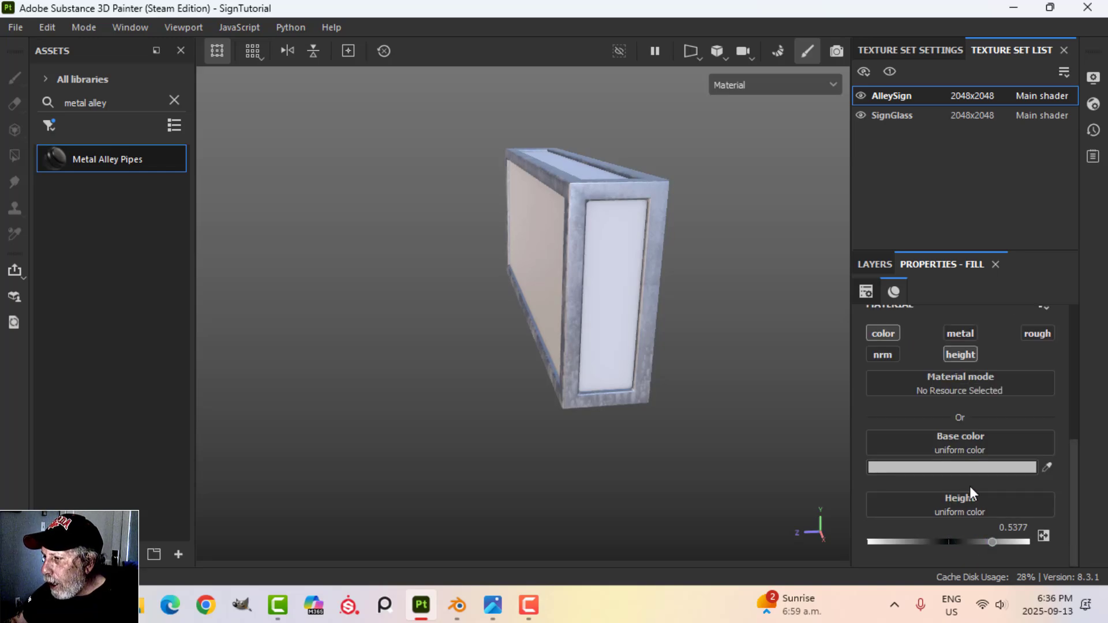
pyautogui.click(958, 467)
pyautogui.click(757, 475)
pyautogui.moveTo(756, 475); pyautogui.dragTo(744, 472)
pyautogui.click(944, 270)
# Add a black mask with a Paint effect to Fill layer 1.
pyautogui.click(896, 271)
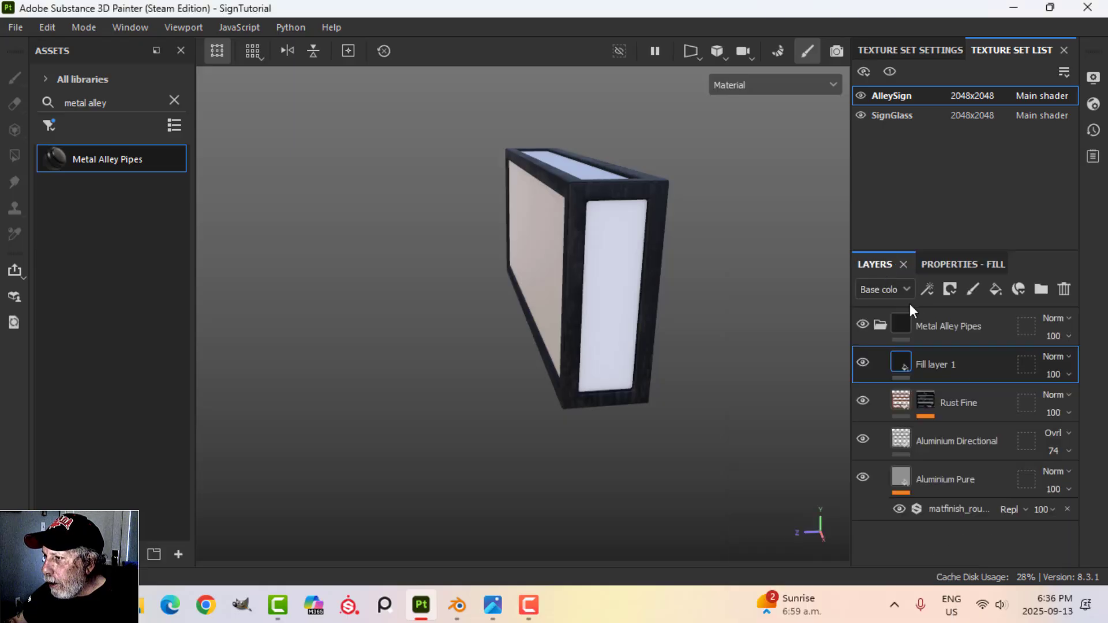
pyautogui.click(951, 286)
pyautogui.click(962, 325)
pyautogui.click(928, 290)
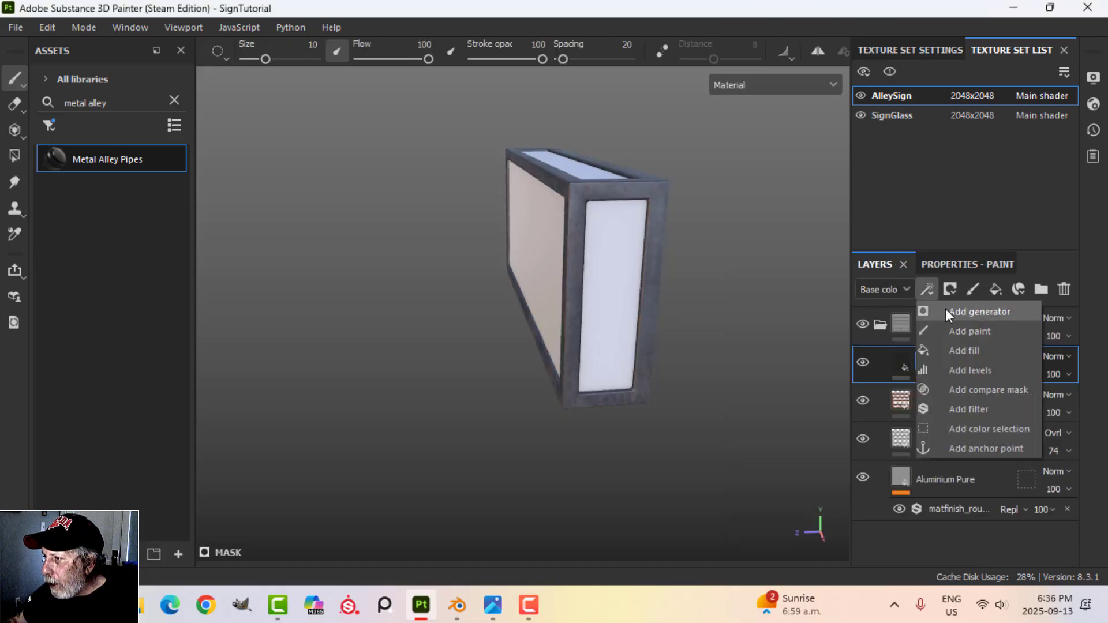
pyautogui.click(964, 331)
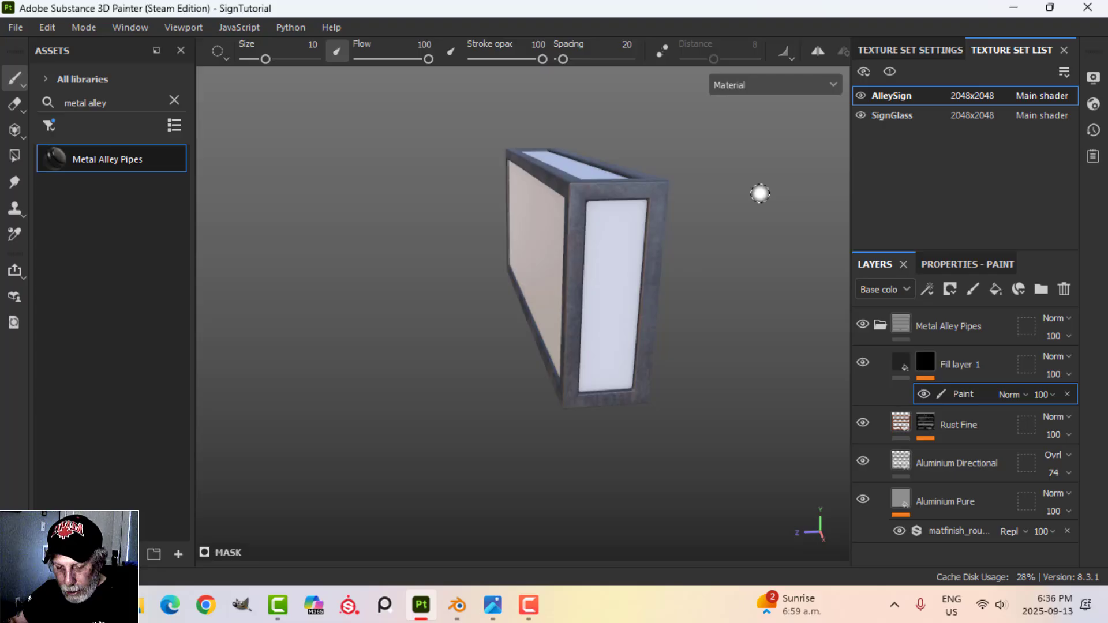
# Show the sign's front face straight on and enable symmetry across its vertical centre line for painting the mask.
pyautogui.keyDown('alt'); pyautogui.moveTo(760, 193); pyautogui.dragTo(690, 281); pyautogui.keyUp('alt')
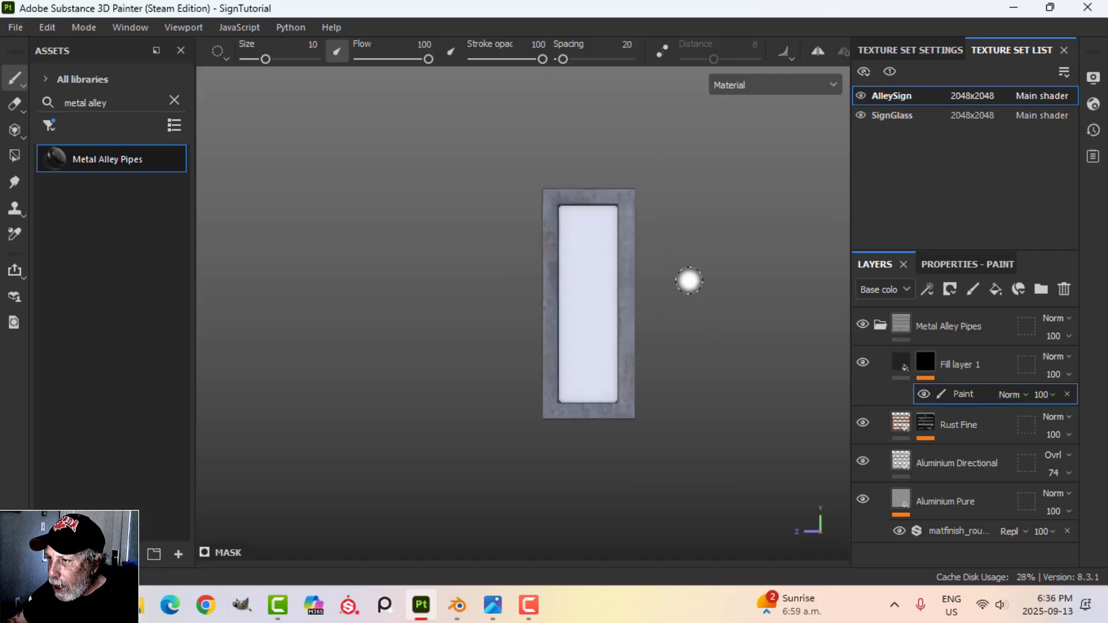
pyautogui.keyDown('alt'); pyautogui.moveTo(371, 257); pyautogui.dragTo(614, 278); pyautogui.keyUp('alt')
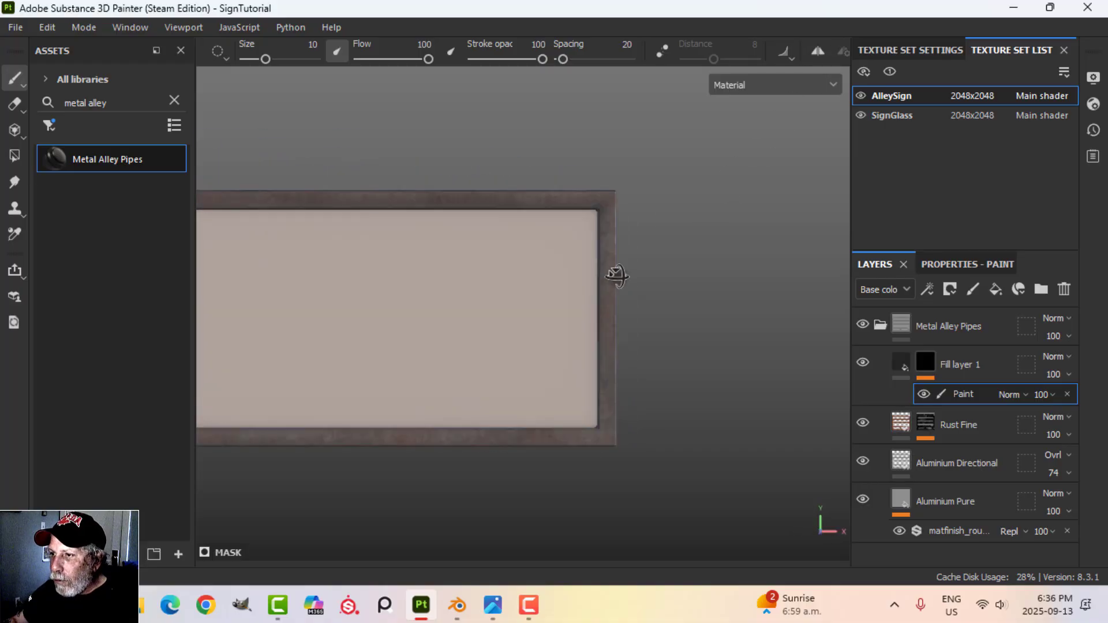
pyautogui.press('f')
pyautogui.click(823, 50)
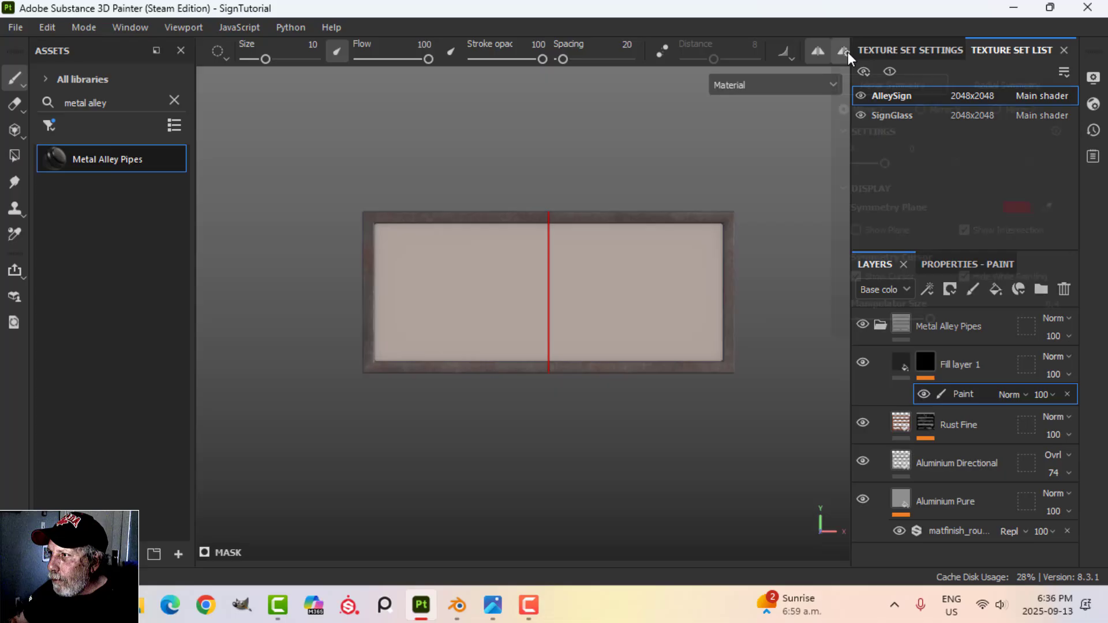
pyautogui.click(845, 52)
pyautogui.click(817, 51)
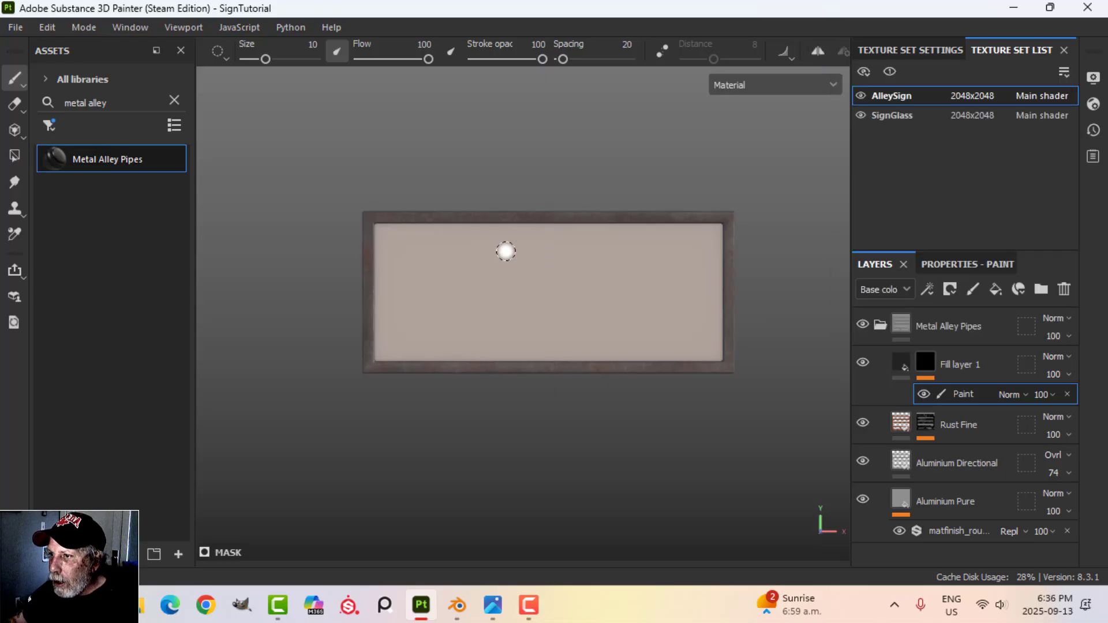
pyautogui.click(817, 52)
pyautogui.press('f')
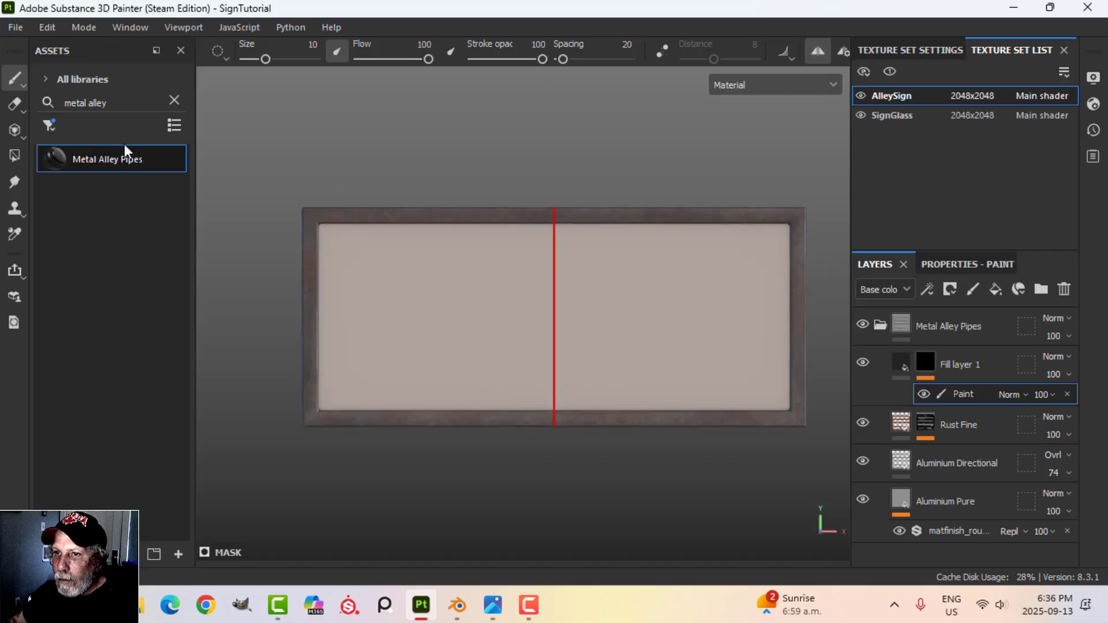
# Search the alphas for "bolt", load JRO_Bolts53_in into the brush, and set the brush size to 3.71.
pyautogui.click(174, 102)
pyautogui.click(49, 126)
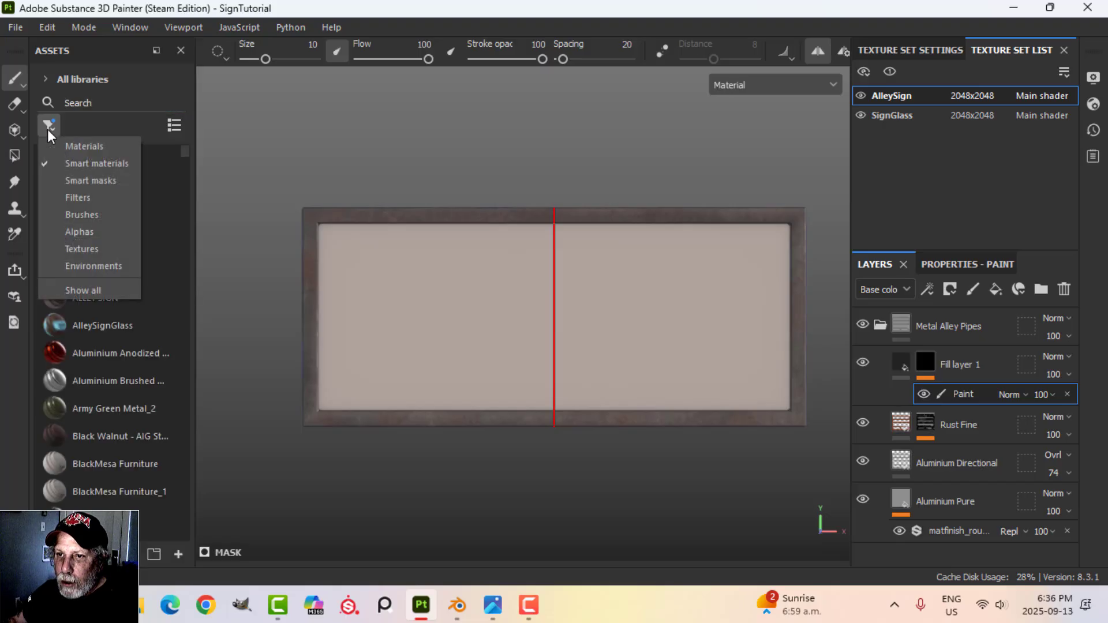
pyautogui.click(91, 230)
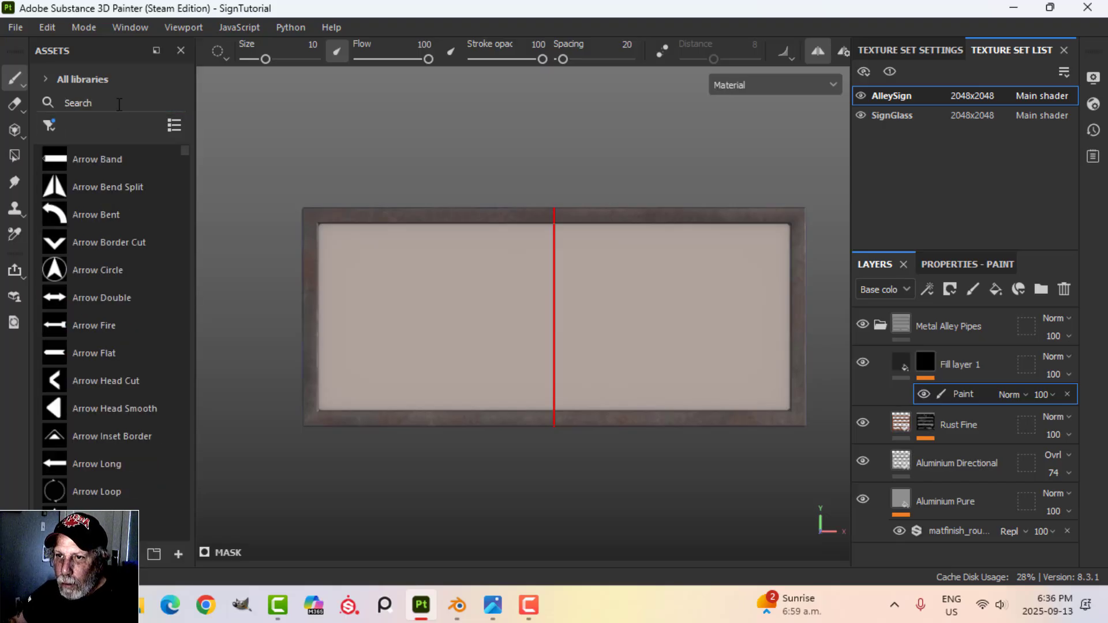
pyautogui.click(119, 103)
pyautogui.write('bolt')
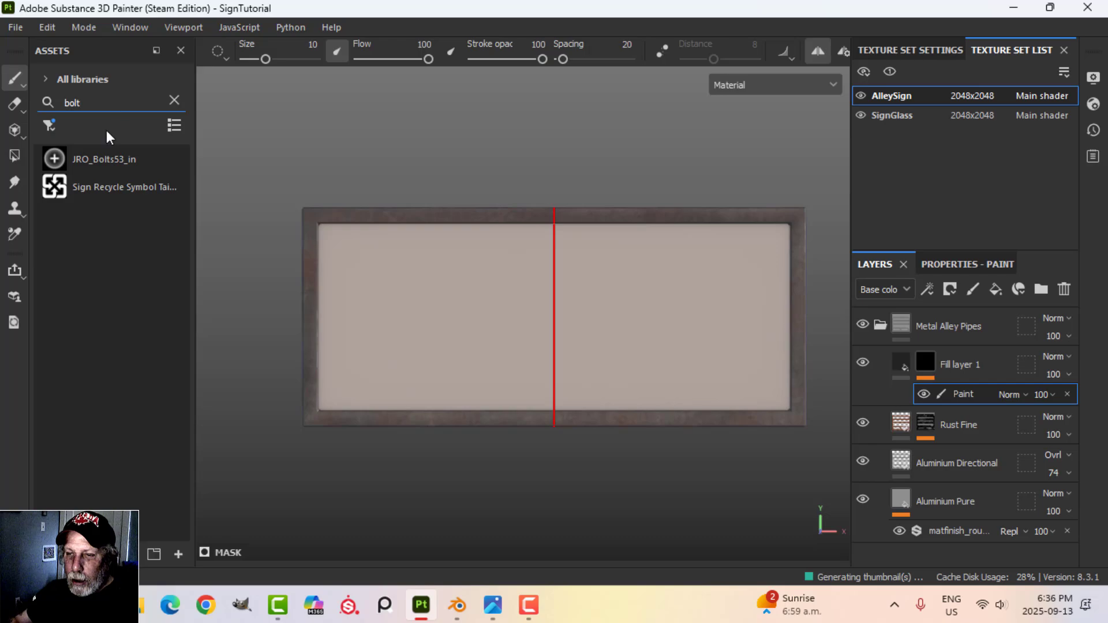
pyautogui.click(92, 158)
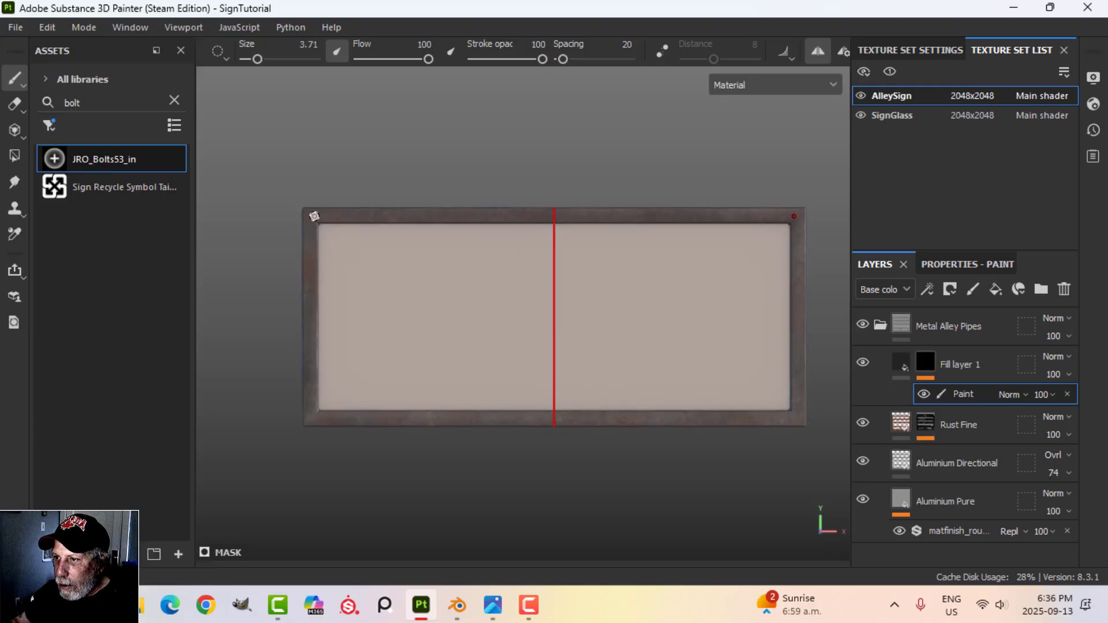
# Try a bolt stamp in the frame's upper-left corner and set Fill layer 1's height to -0.6884.
pyautogui.scroll(2, 318, 214)
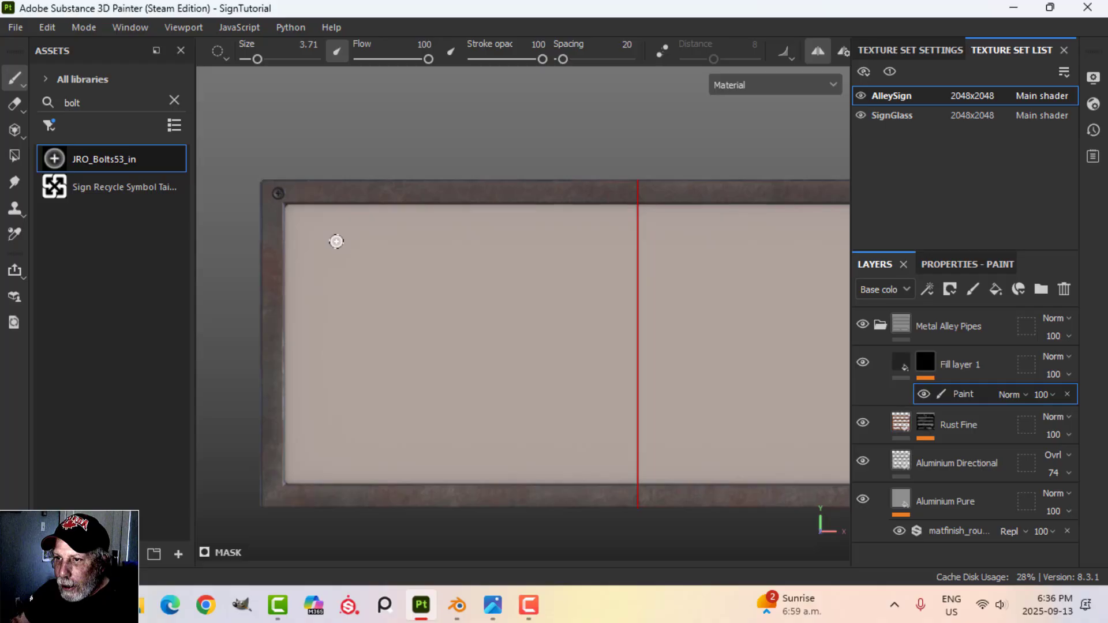
pyautogui.click(902, 365)
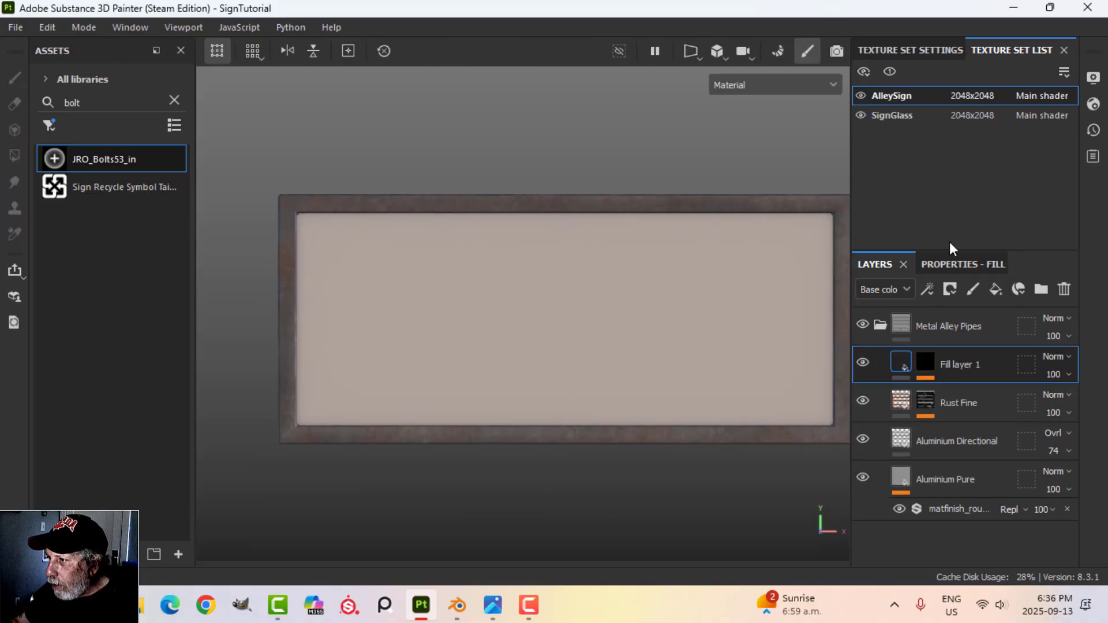
pyautogui.click(945, 265)
pyautogui.moveTo(993, 542); pyautogui.dragTo(893, 542)
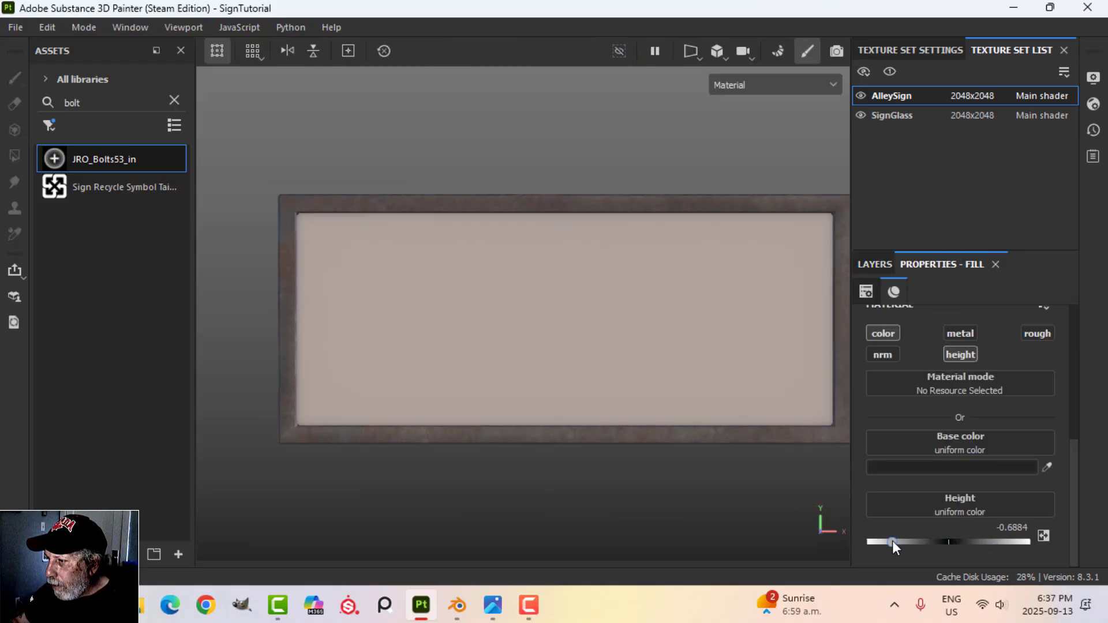
# Stamp mirrored bolts into the upper and lower corners of the sign's front frame using the Paint effect in Fill layer 1's mask.
pyautogui.click(867, 266)
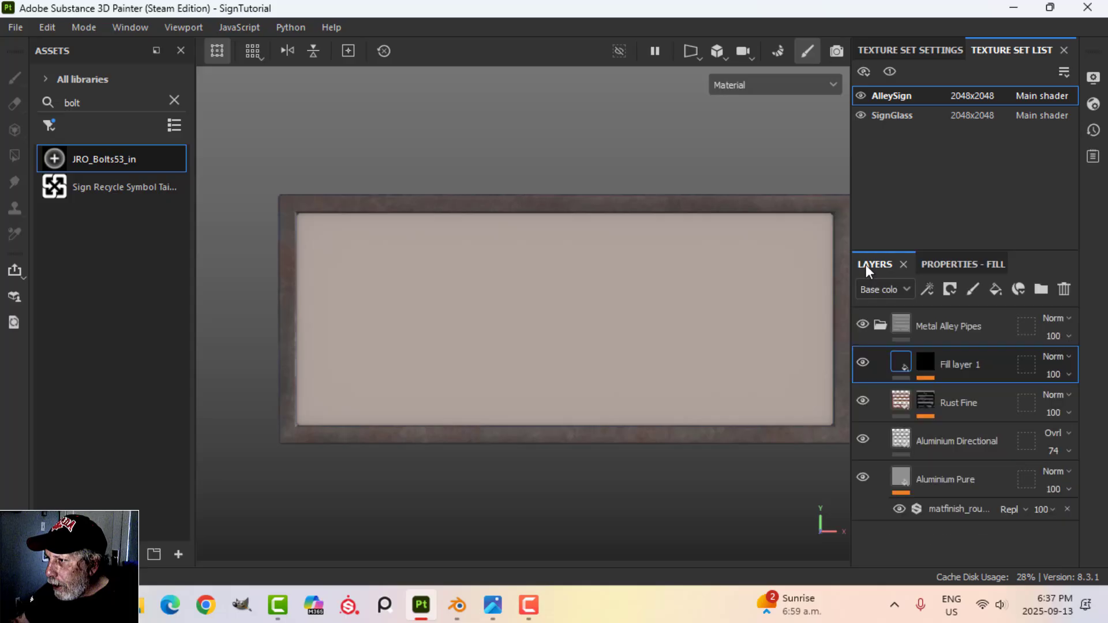
pyautogui.rightClick(924, 361)
pyautogui.click(957, 393)
pyautogui.scroll(4, 381, 278)
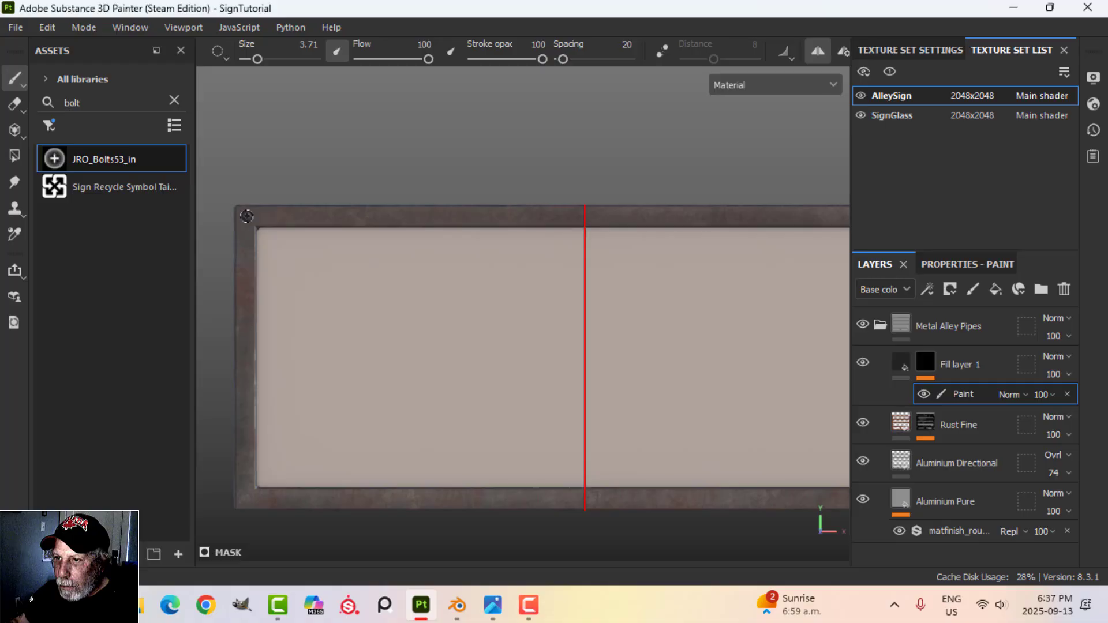
pyautogui.moveTo(387, 270); pyautogui.dragTo(463, 280, button='middle')
pyautogui.scroll(4, 400, 314)
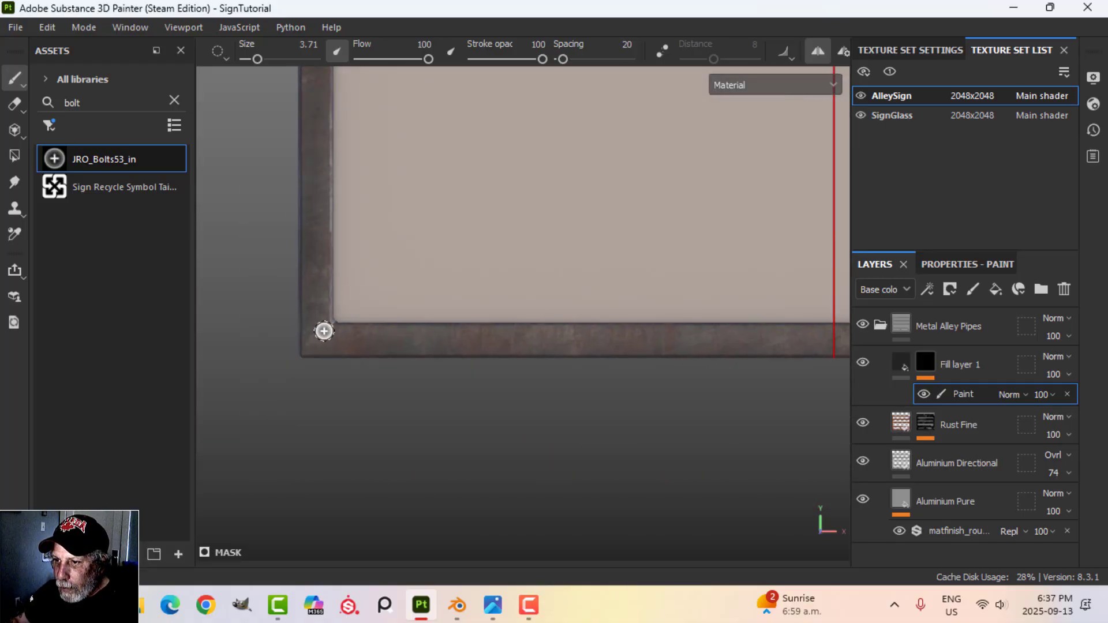
pyautogui.scroll(-5, 322, 334)
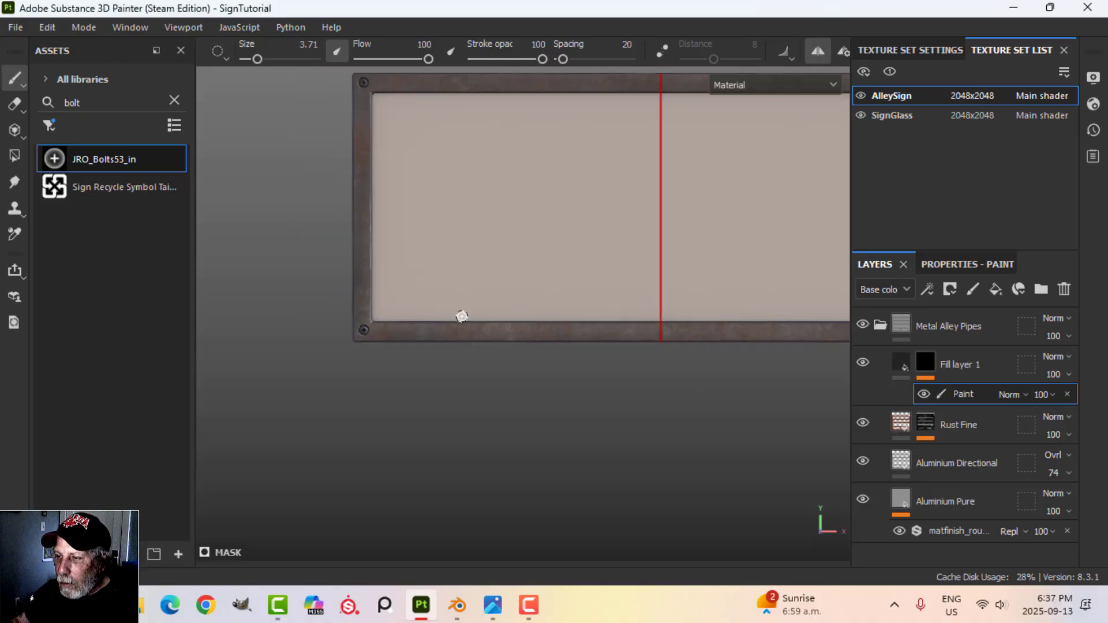
pyautogui.moveTo(633, 281); pyautogui.dragTo(564, 272, button='middle')
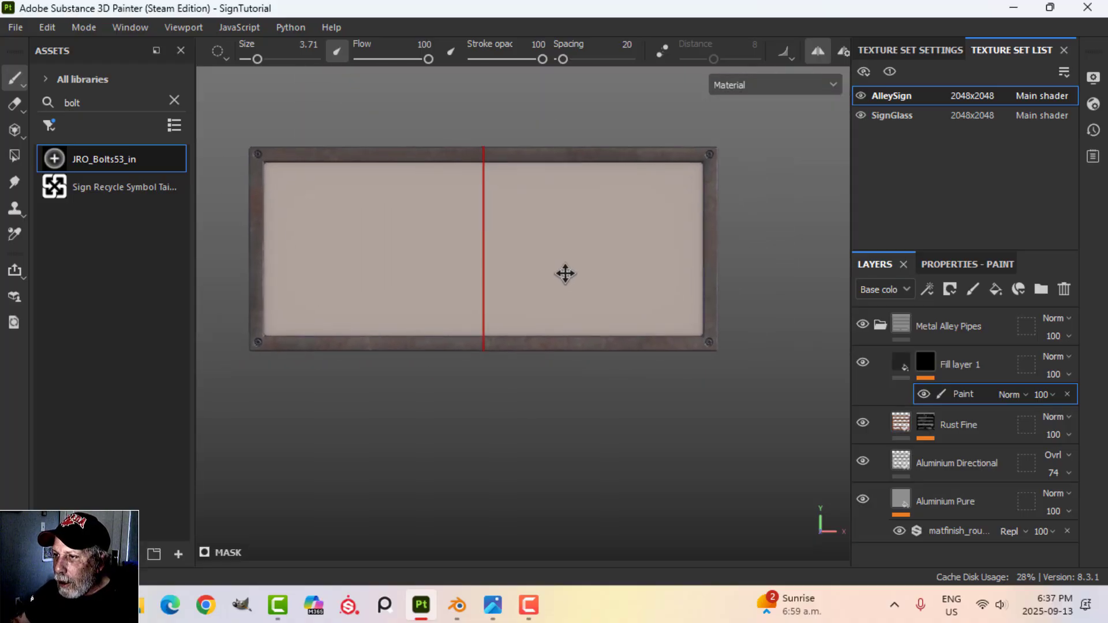
# Switch the symmetry to Mirror Z and stamp mirrored bolts into the four corners of the sign's narrow end frame.
pyautogui.keyDown('alt'); pyautogui.moveTo(734, 276); pyautogui.dragTo(623, 297); pyautogui.keyUp('alt')
pyautogui.click(844, 51)
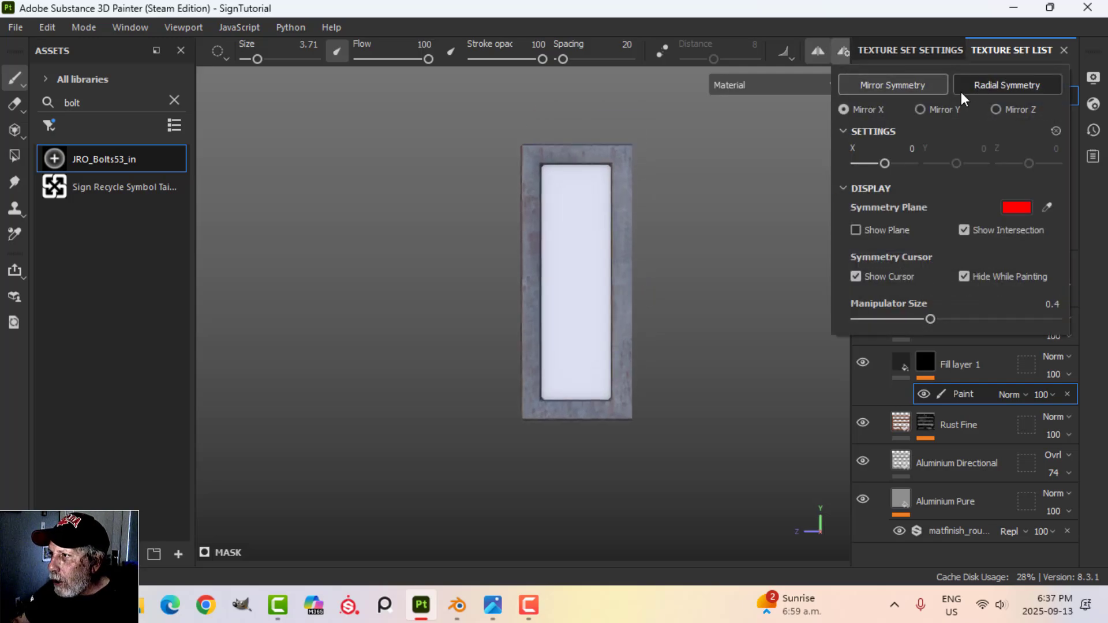
pyautogui.click(996, 109)
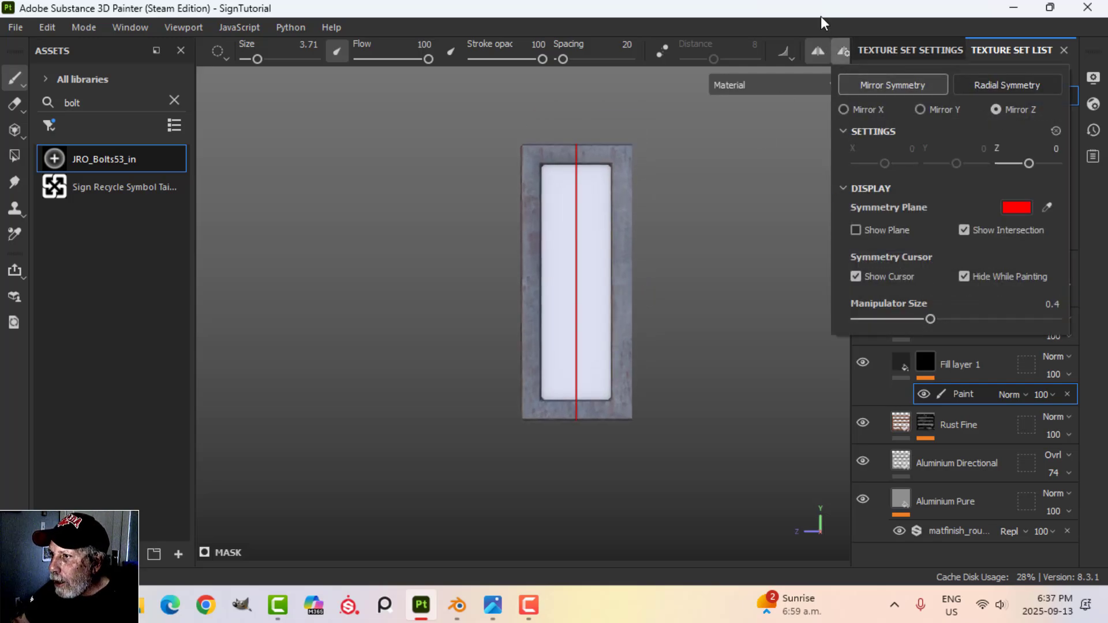
pyautogui.scroll(2, 567, 217)
pyautogui.click(527, 138)
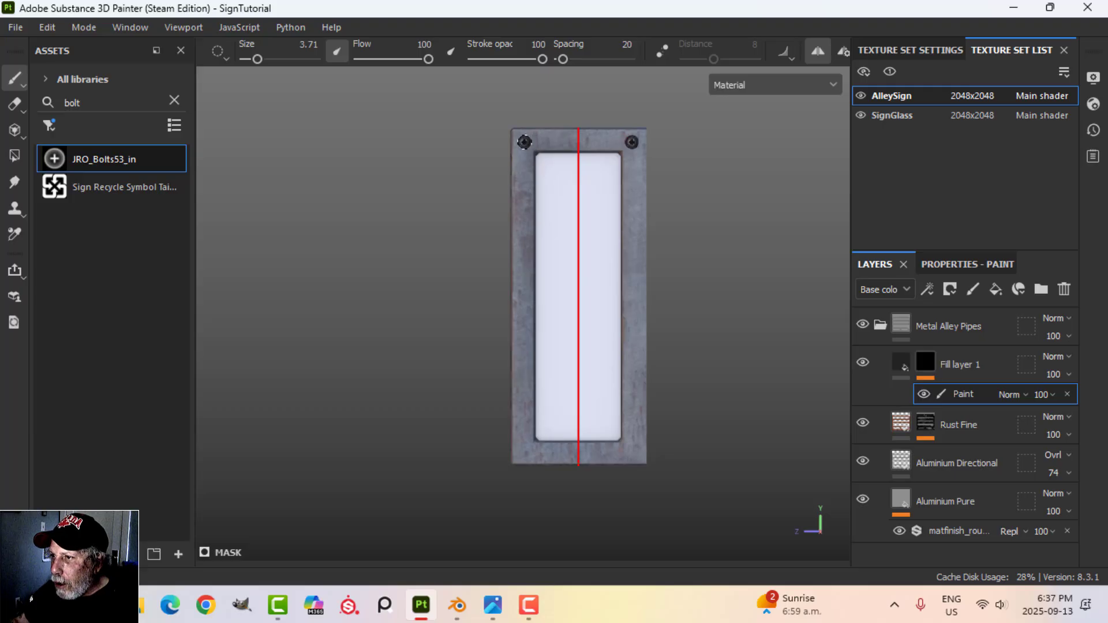
pyautogui.click(525, 451)
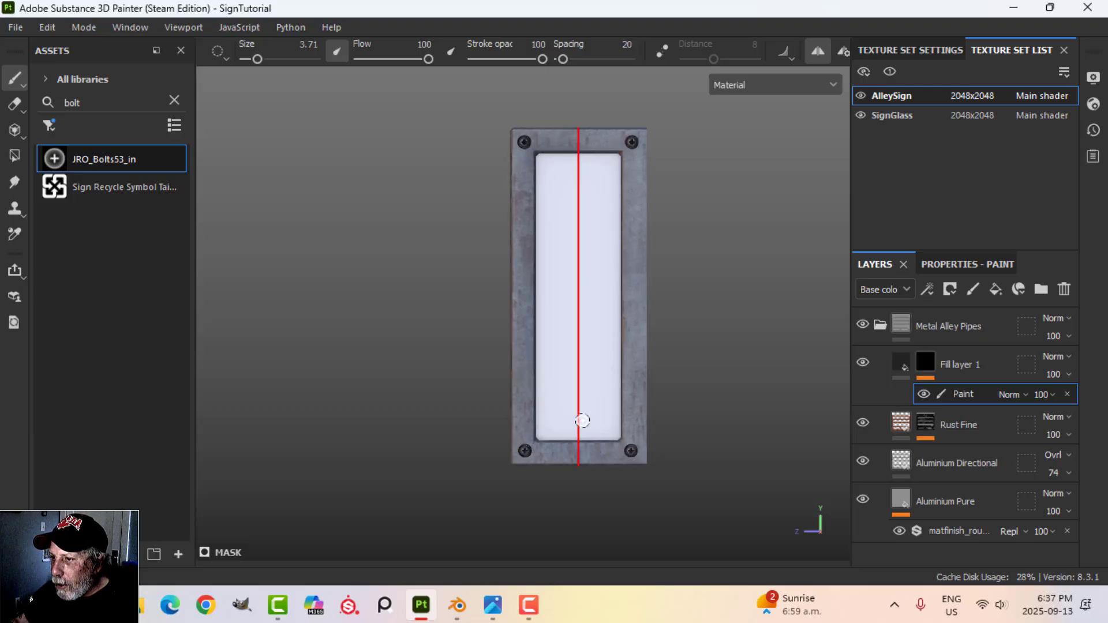
# Check the stamped bolts where the front and end frames meet, and turn symmetry off.
pyautogui.scroll(-3, 520, 359)
pyautogui.keyDown('alt'); pyautogui.moveTo(519, 359); pyautogui.dragTo(625, 359); pyautogui.keyUp('alt')
pyautogui.scroll(2, 625, 360)
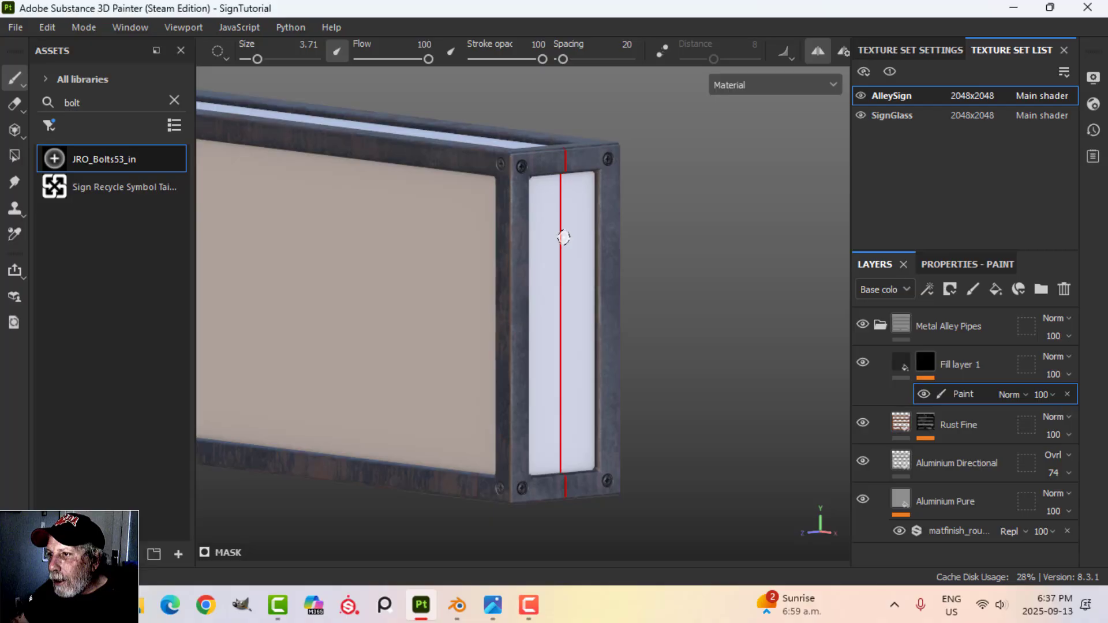
pyautogui.keyDown('alt'); pyautogui.moveTo(539, 235); pyautogui.dragTo(620, 297); pyautogui.keyUp('alt')
pyautogui.click(812, 57)
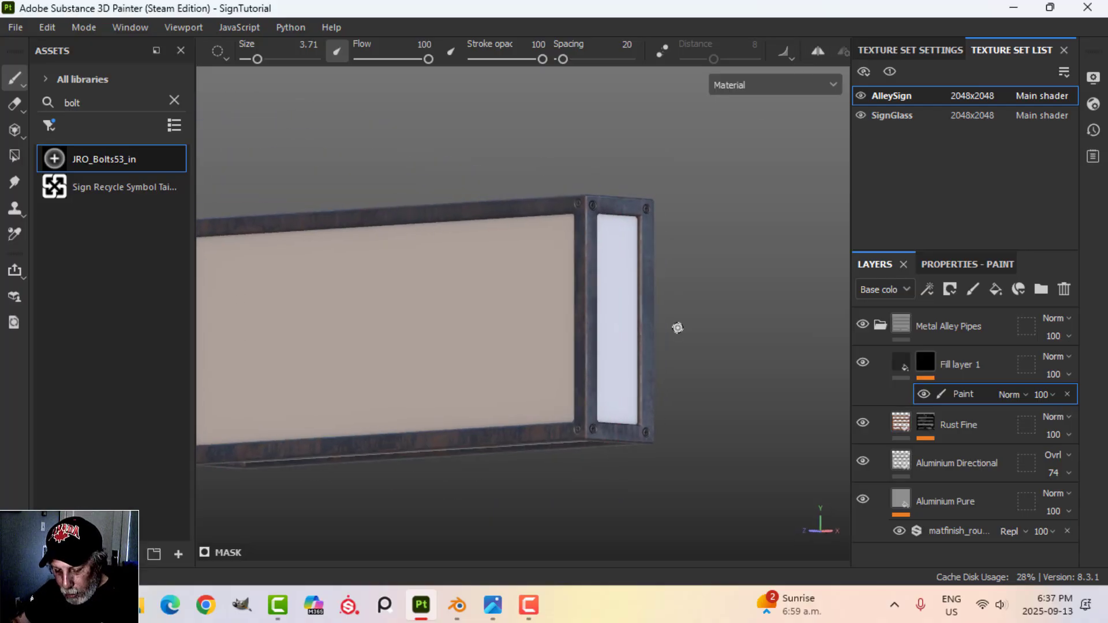
pyautogui.keyDown('alt'); pyautogui.moveTo(677, 328); pyautogui.dragTo(642, 335); pyautogui.keyUp('alt')
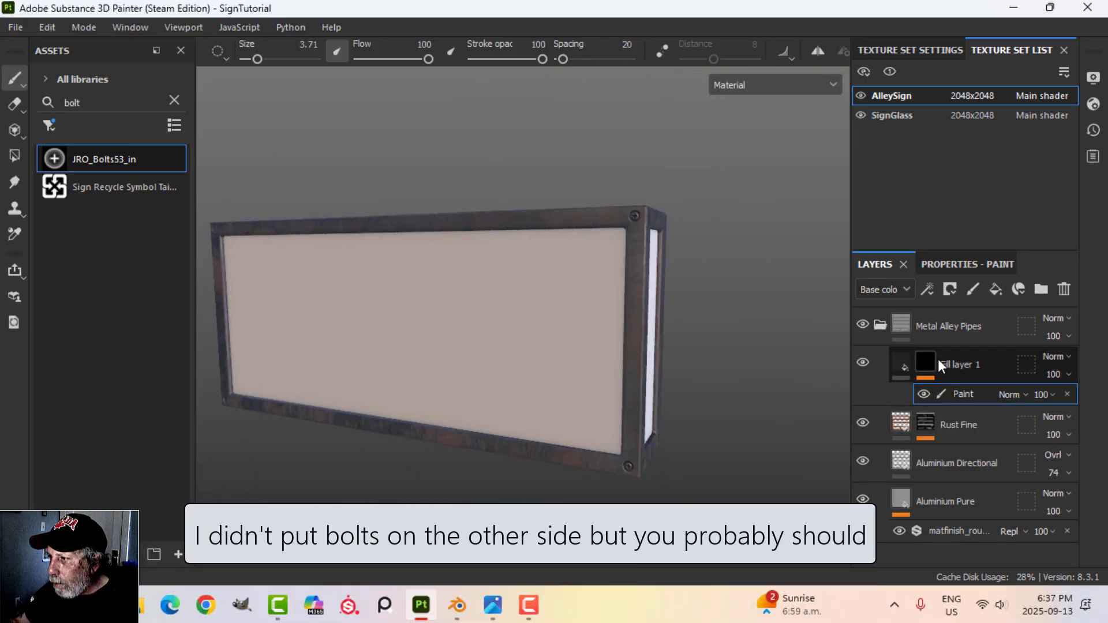
# Rename Fill layer 1 as bolts and collapse the Metal Alley Pipes folder.
pyautogui.doubleClick(958, 365)
pyautogui.write('bolts')
pyautogui.press('Return')
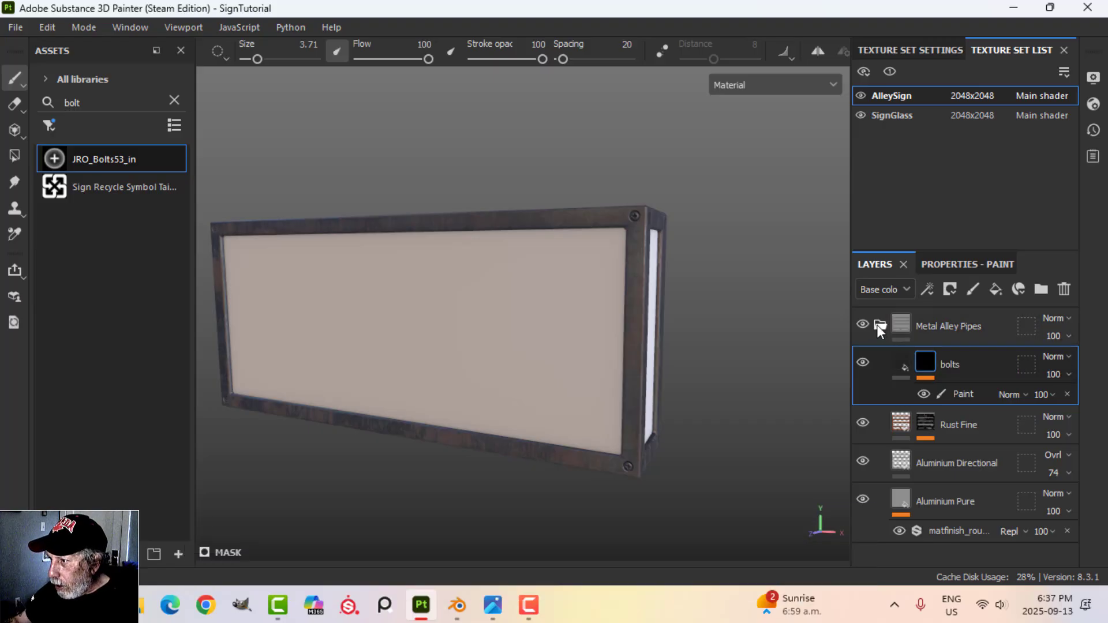
pyautogui.click(878, 328)
pyautogui.click(930, 326)
pyautogui.scroll(-3, 702, 326)
pyautogui.keyDown('alt'); pyautogui.moveTo(711, 328); pyautogui.dragTo(662, 333); pyautogui.keyUp('alt')
# Search the materials for "glass" and add the Glass dirty material to the SignGlass texture set.
pyautogui.click(908, 115)
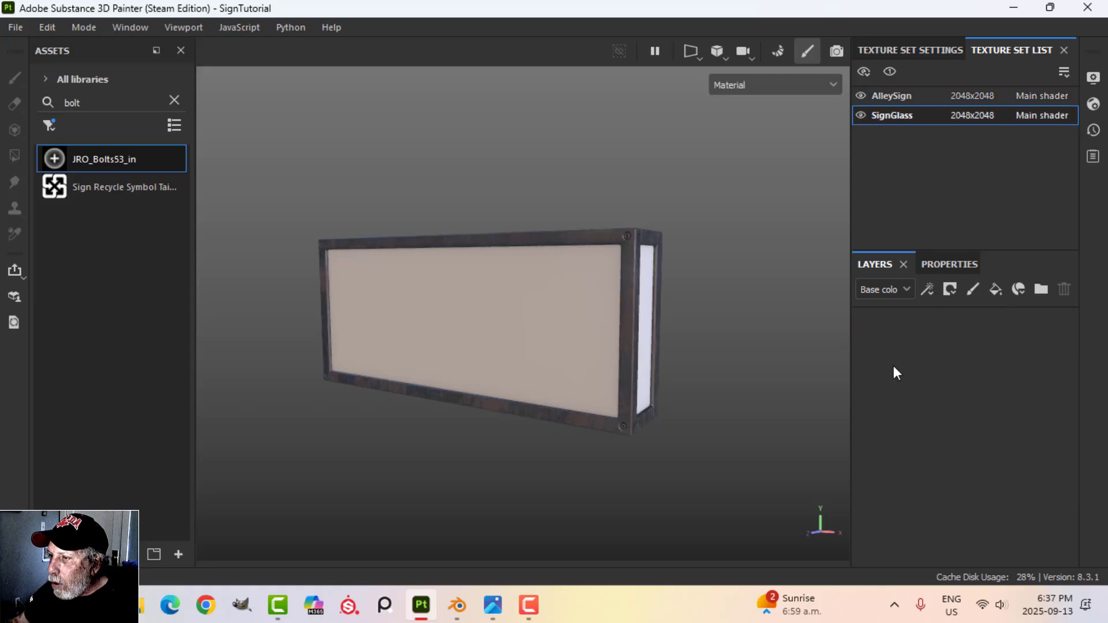
pyautogui.click(173, 99)
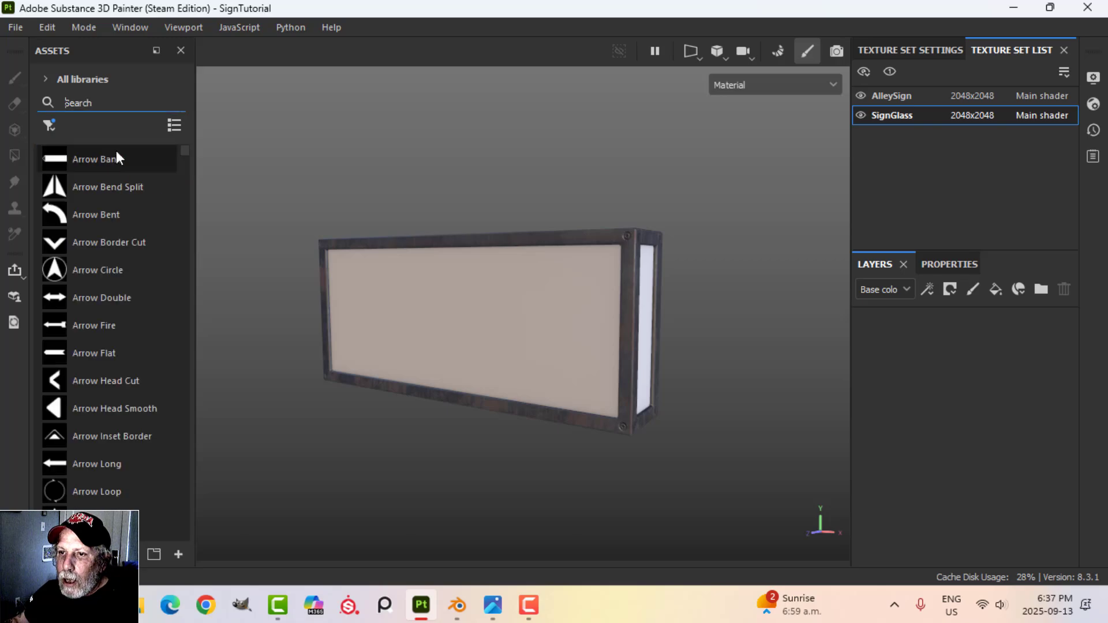
pyautogui.click(54, 126)
pyautogui.click(79, 149)
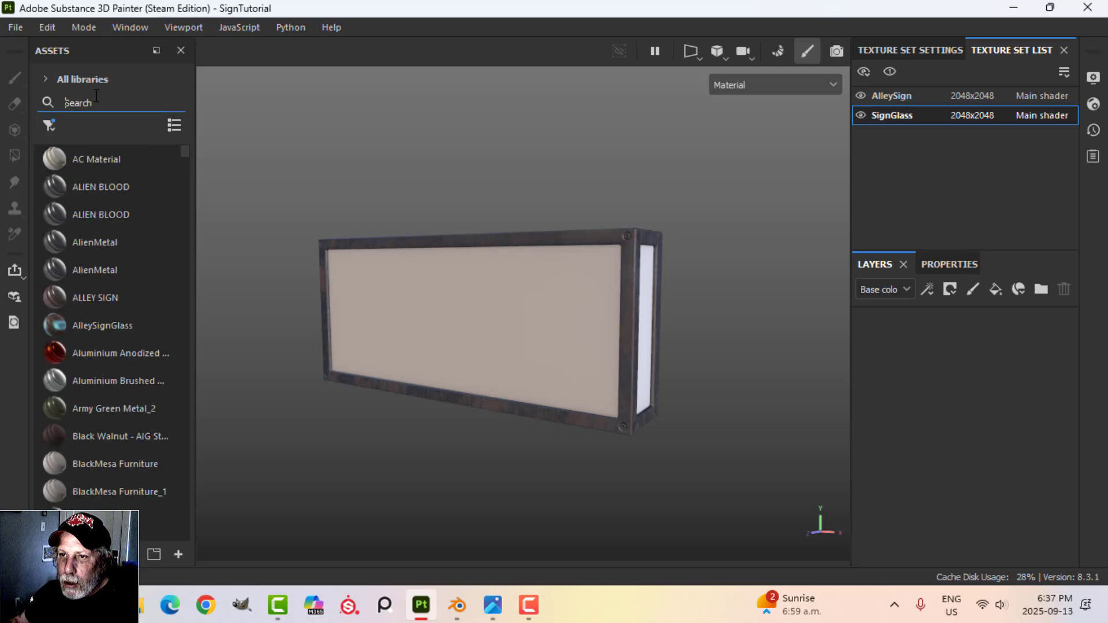
pyautogui.write('glass')
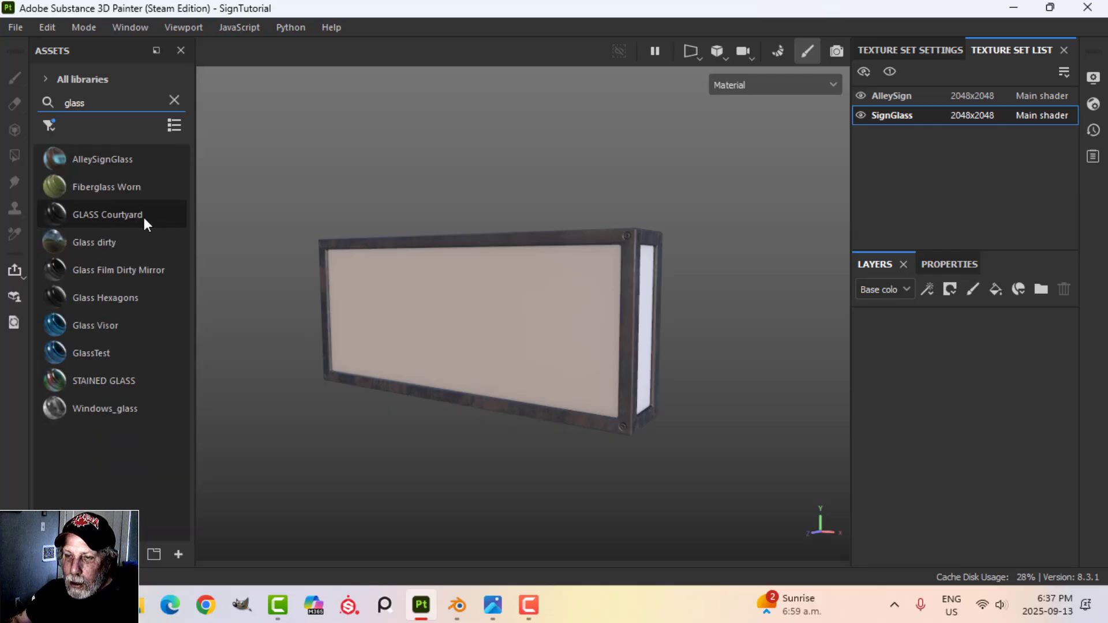
pyautogui.moveTo(95, 243); pyautogui.dragTo(877, 377)
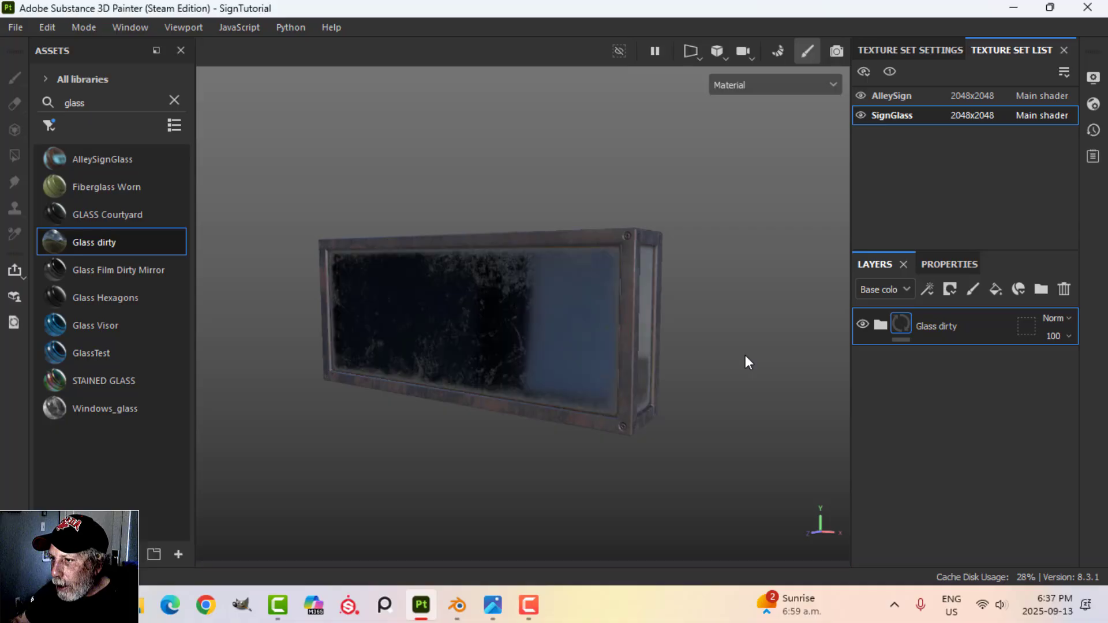
# Expand the Glass dirty folder and delete its Base layer.
pyautogui.scroll(2, 734, 353)
pyautogui.keyDown('alt'); pyautogui.moveTo(619, 348); pyautogui.dragTo(688, 314); pyautogui.keyUp('alt')
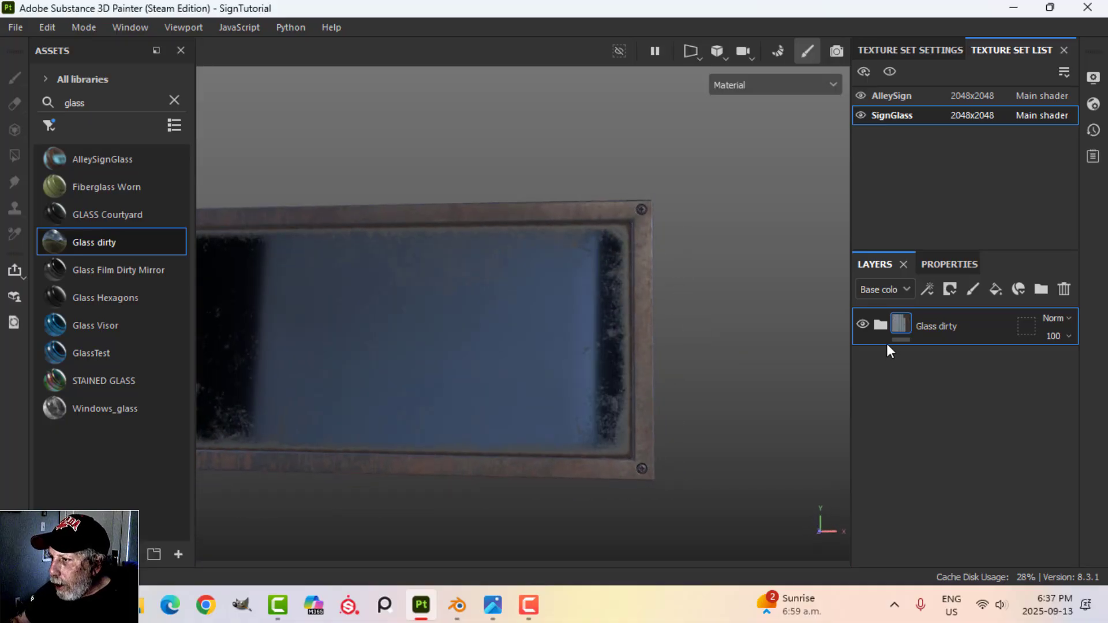
pyautogui.click(880, 324)
pyautogui.click(956, 411)
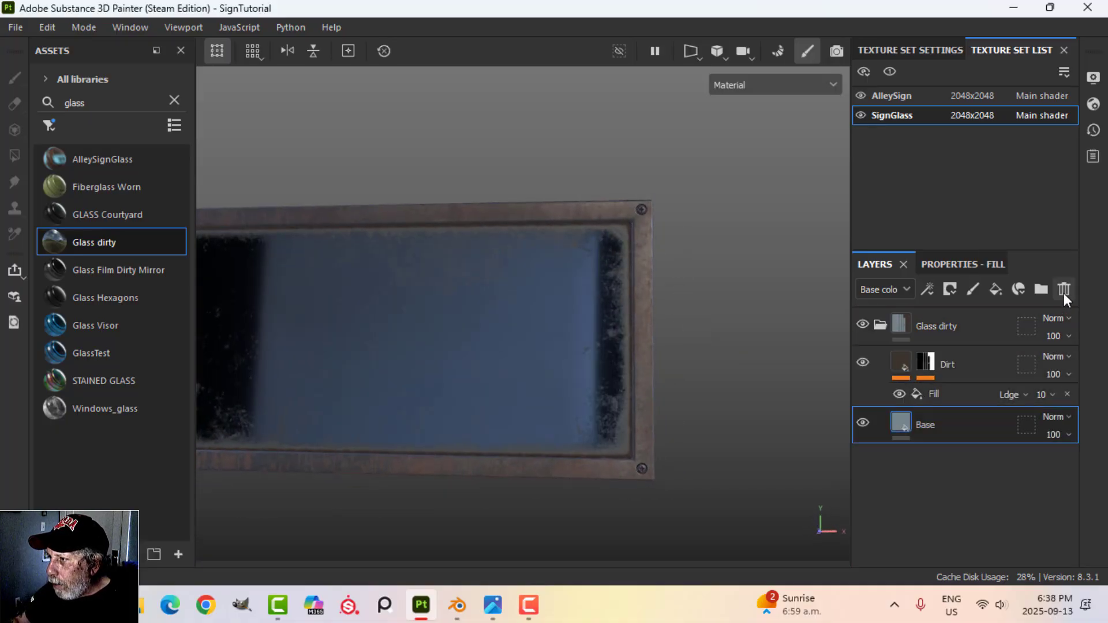
pyautogui.click(1064, 290)
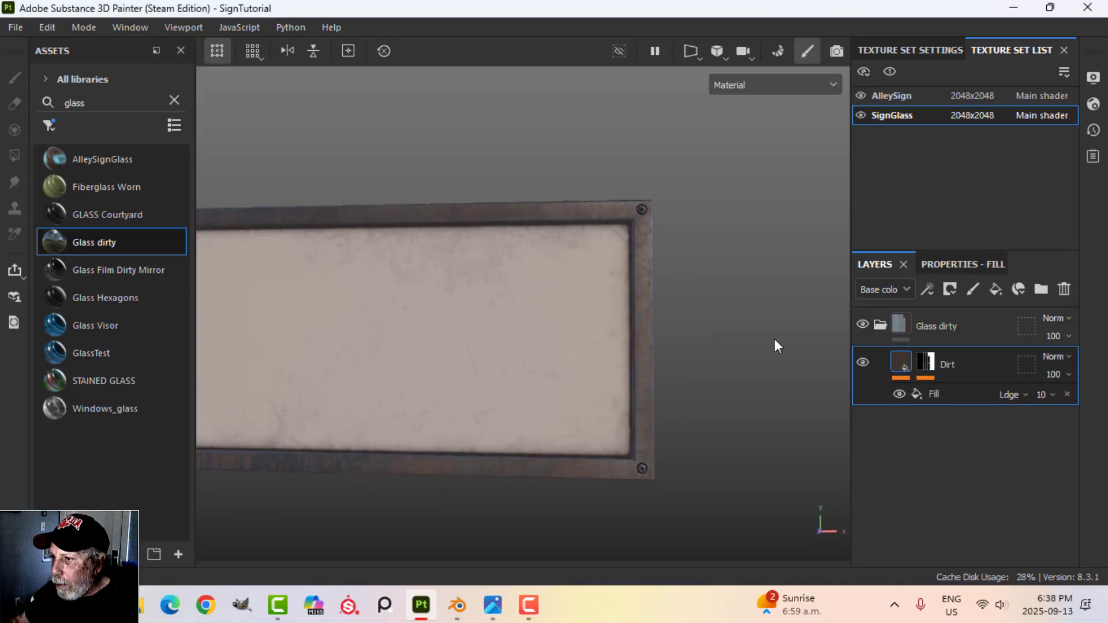
# Set the Dirt mask's MG Dirt generator to Dirt Level 0.89, Grunge Amount 0.19 and Dirt Contrast 0.26.
pyautogui.click(931, 367)
pyautogui.click(956, 396)
pyautogui.click(965, 264)
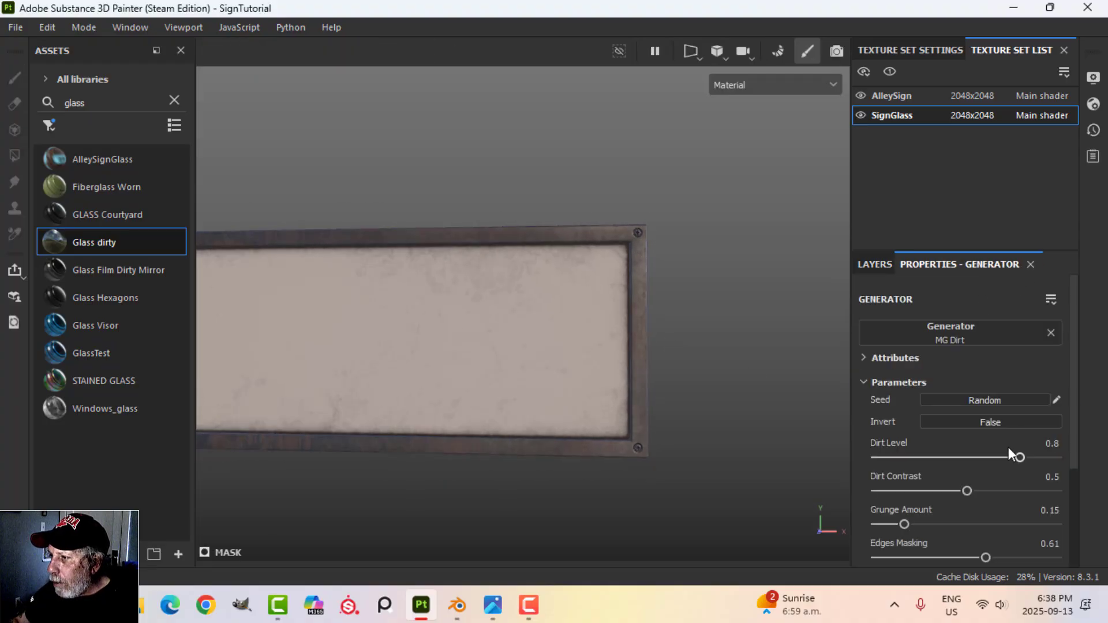
pyautogui.moveTo(1023, 458); pyautogui.dragTo(1036, 456)
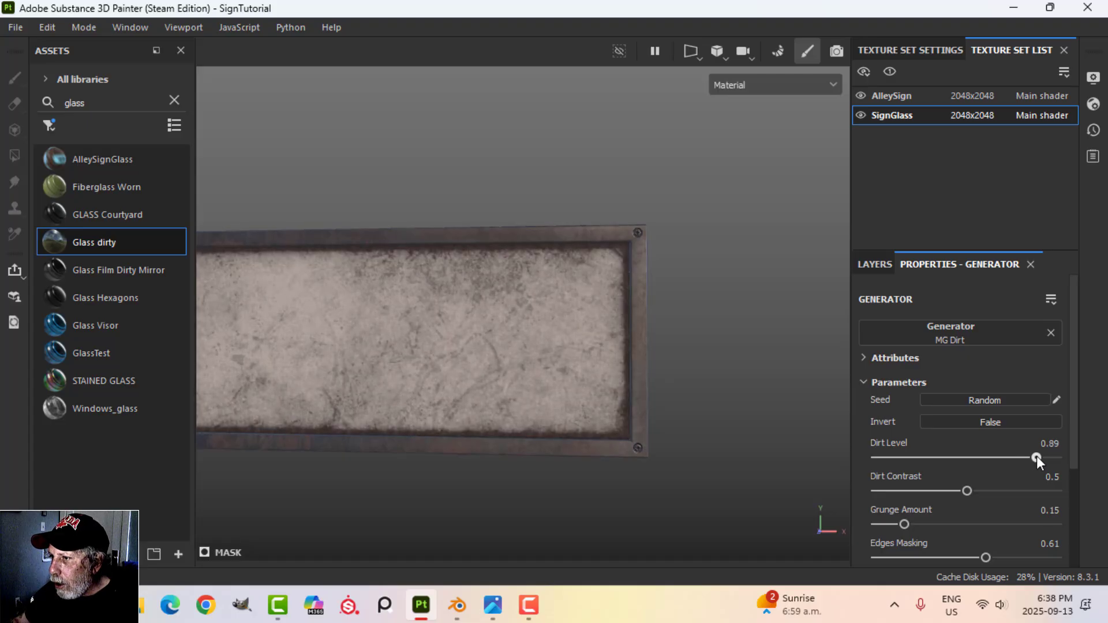
pyautogui.moveTo(908, 524)
pyautogui.mouseDown()
pyautogui.moveTo(926, 520)
pyautogui.moveTo(912, 518)
pyautogui.mouseUp()
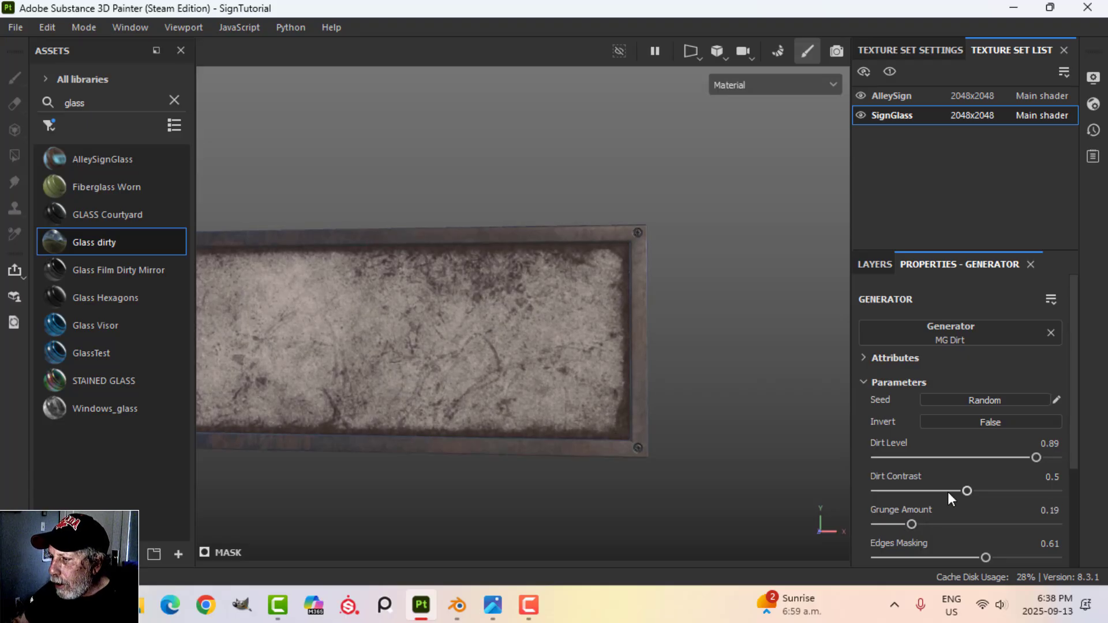
pyautogui.moveTo(967, 491); pyautogui.dragTo(923, 495)
pyautogui.keyDown('alt'); pyautogui.moveTo(679, 352); pyautogui.dragTo(655, 356); pyautogui.keyUp('alt')
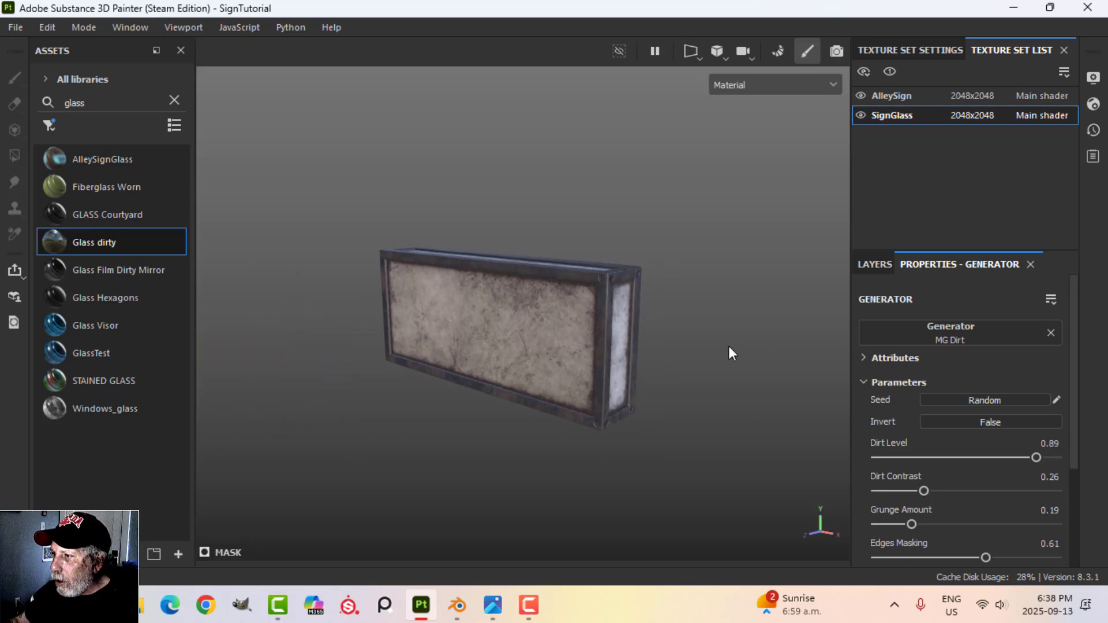
# Add a fill layer above the collapsed Glass dirty folder and name it emissive.
pyautogui.click(874, 265)
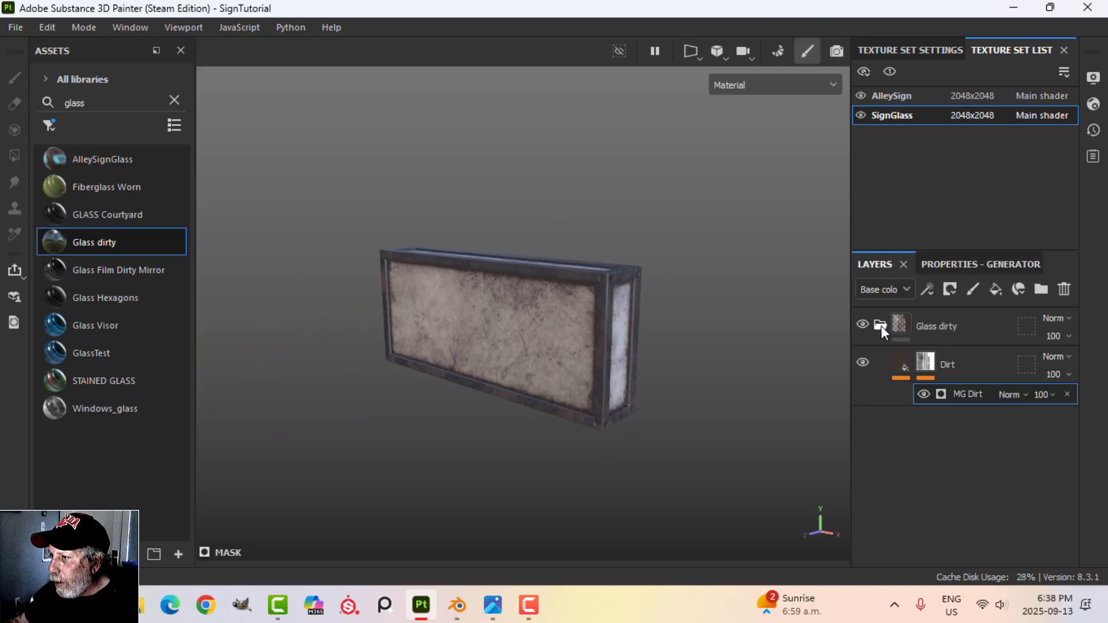
pyautogui.click(881, 325)
pyautogui.click(899, 327)
pyautogui.keyDown('alt'); pyautogui.moveTo(726, 395); pyautogui.dragTo(670, 330); pyautogui.keyUp('alt')
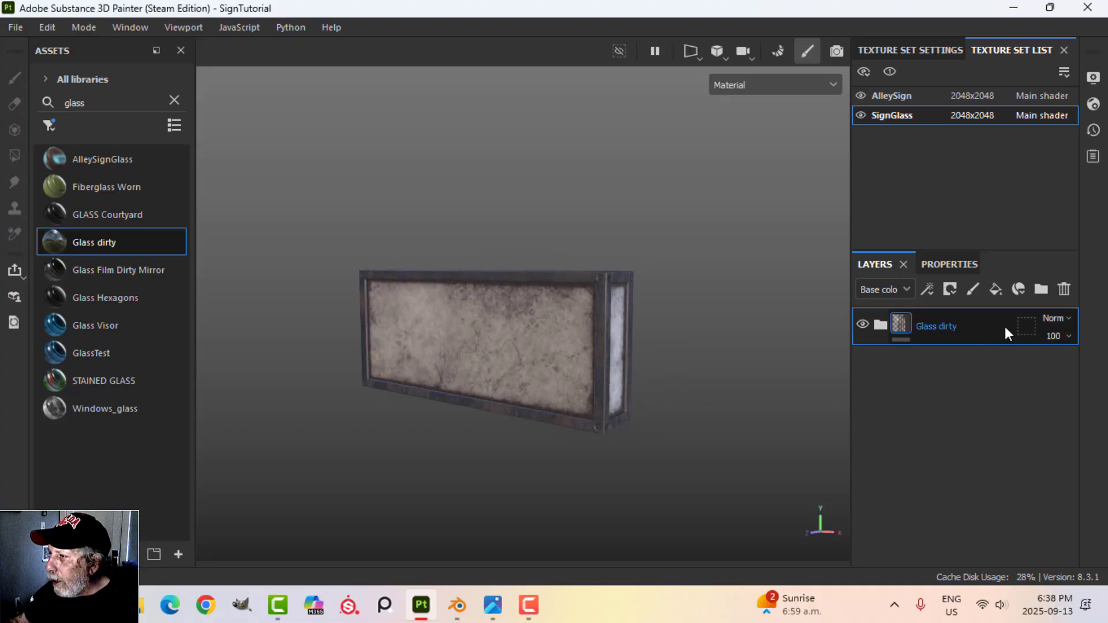
pyautogui.click(996, 289)
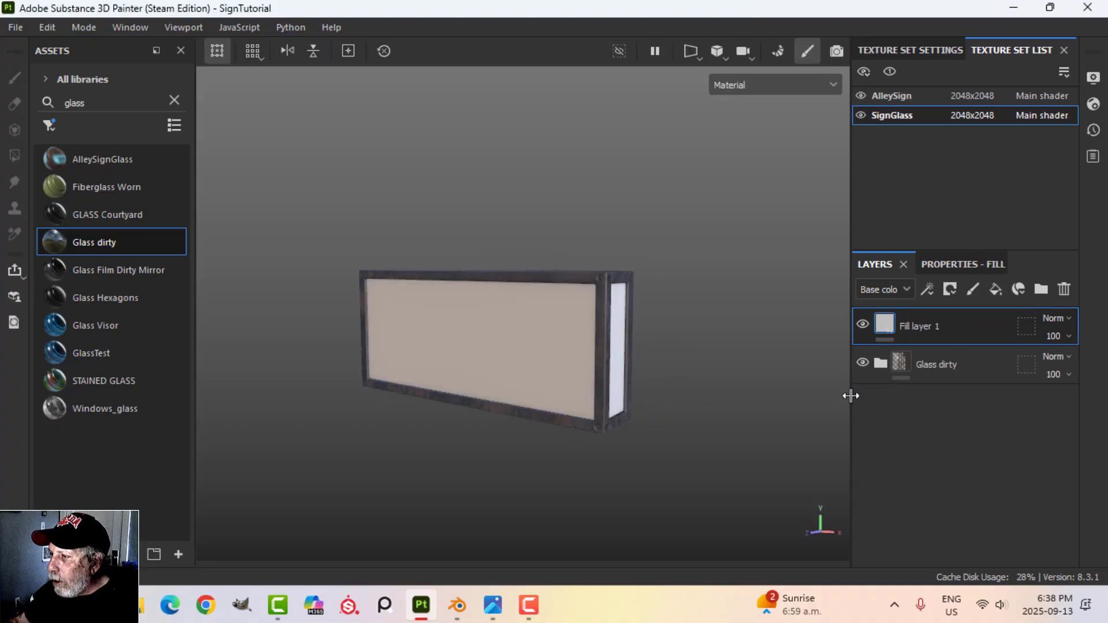
pyautogui.doubleClick(927, 325)
pyautogui.write('e')
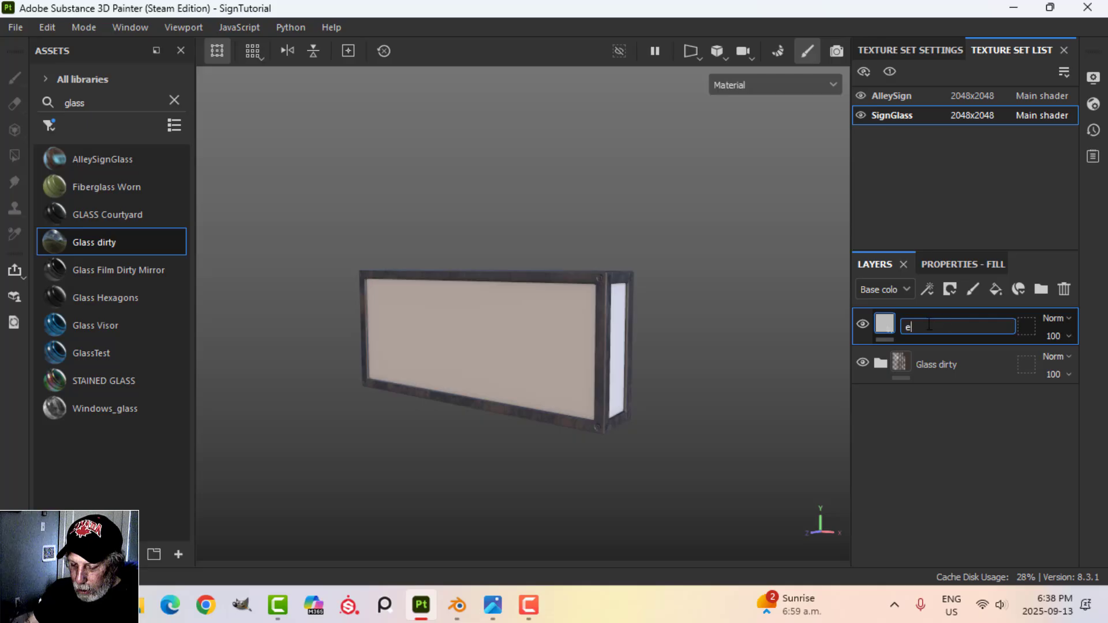
pyautogui.write('missive')
pyautogui.press('Return')
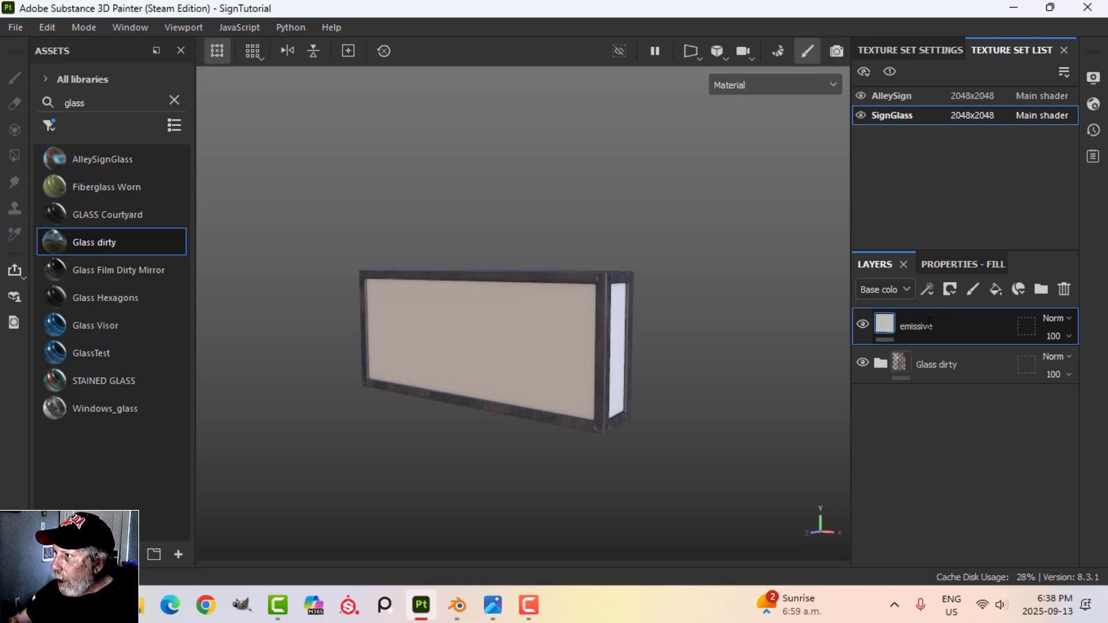
# Add an Emissive channel to the SignGlass texture set.
pyautogui.click(924, 52)
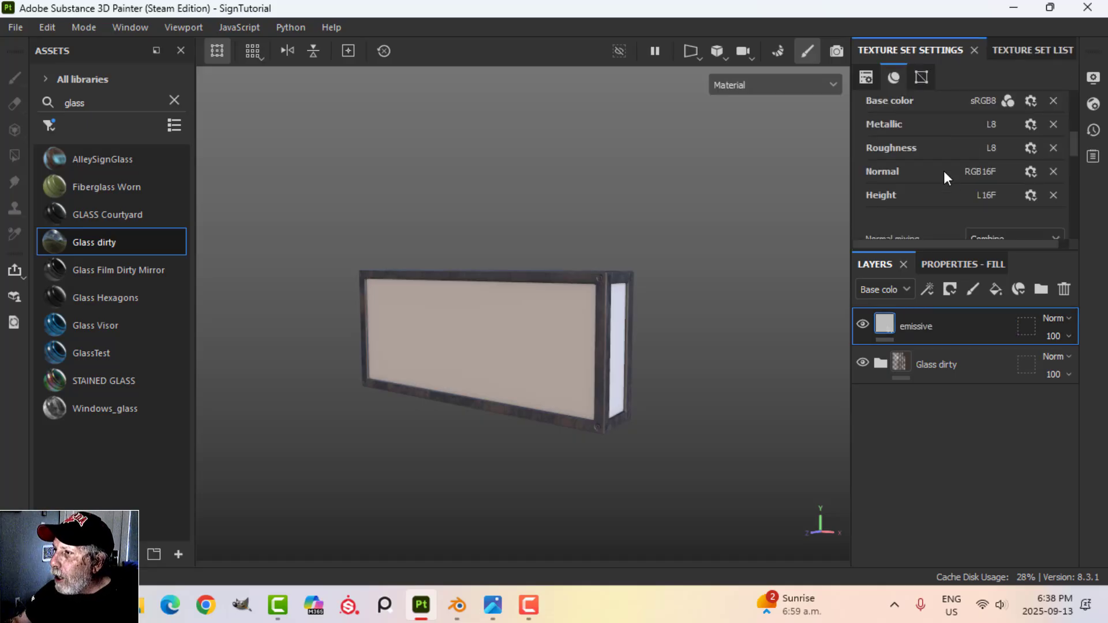
pyautogui.scroll(1, 936, 168)
pyautogui.scroll(-1, 923, 215)
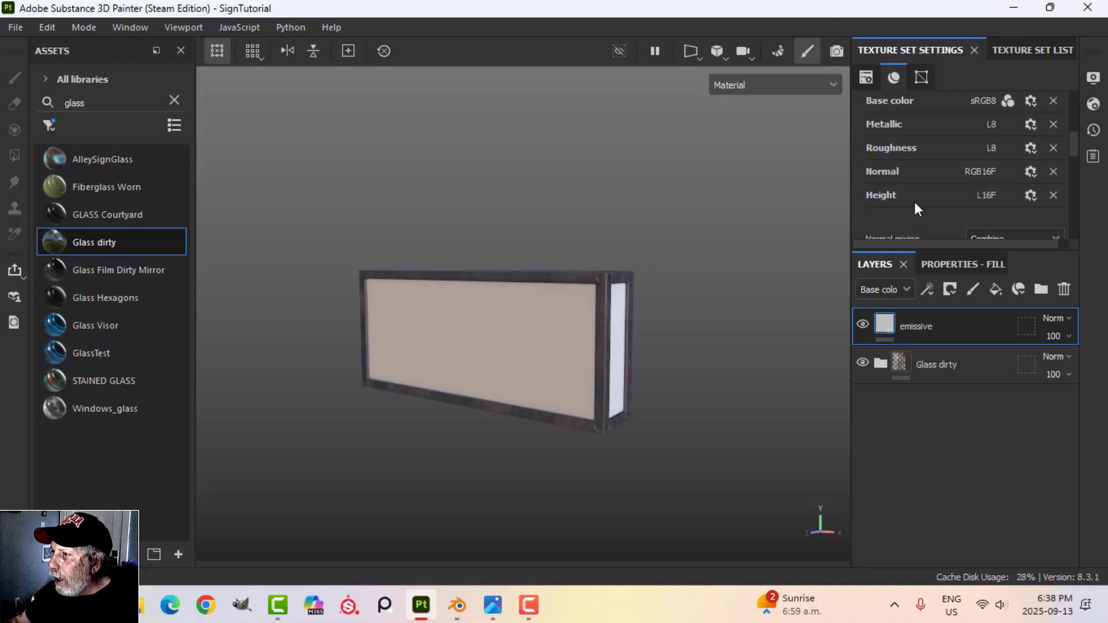
pyautogui.scroll(1, 992, 178)
pyautogui.click(1054, 123)
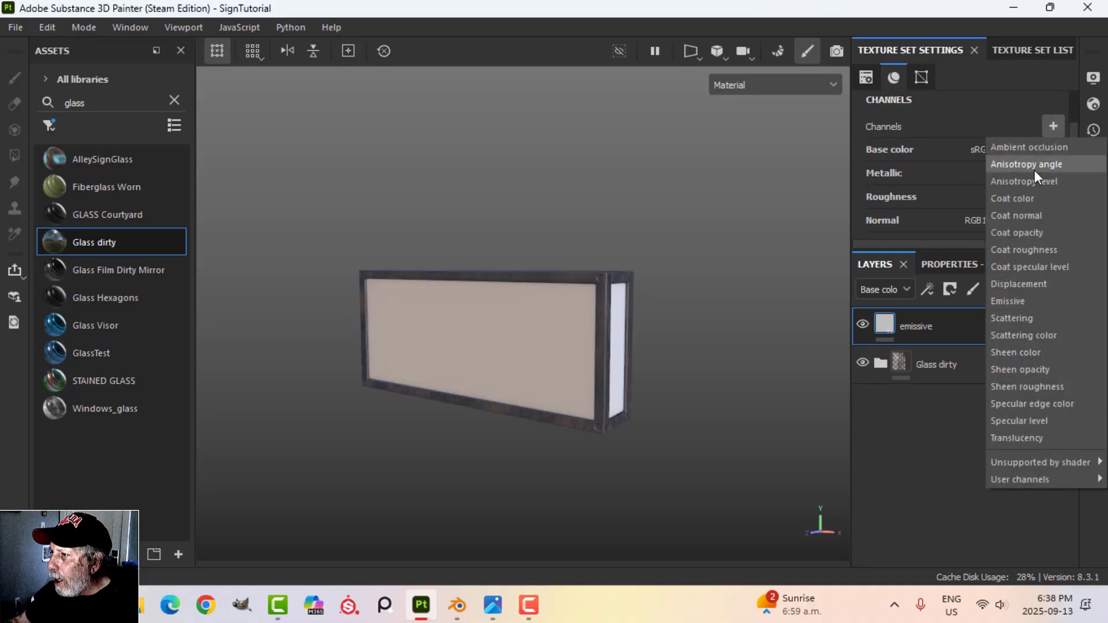
pyautogui.click(1031, 299)
# Limit the emissive fill layer to the emissive channel only and set its emissive colour to light blue.
pyautogui.click(996, 289)
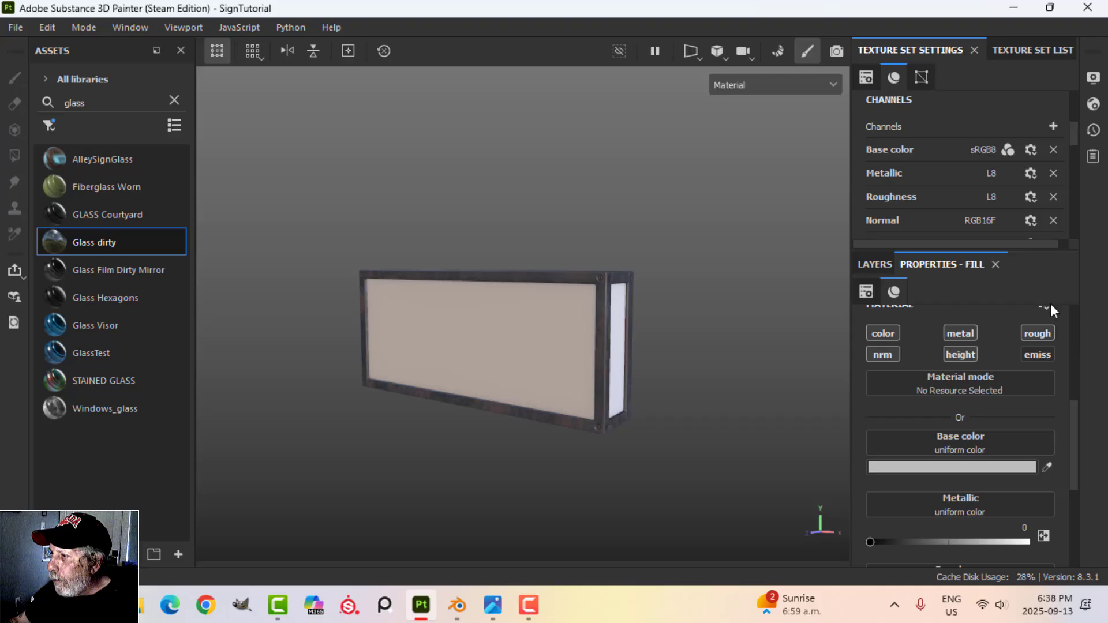
pyautogui.click(1042, 355)
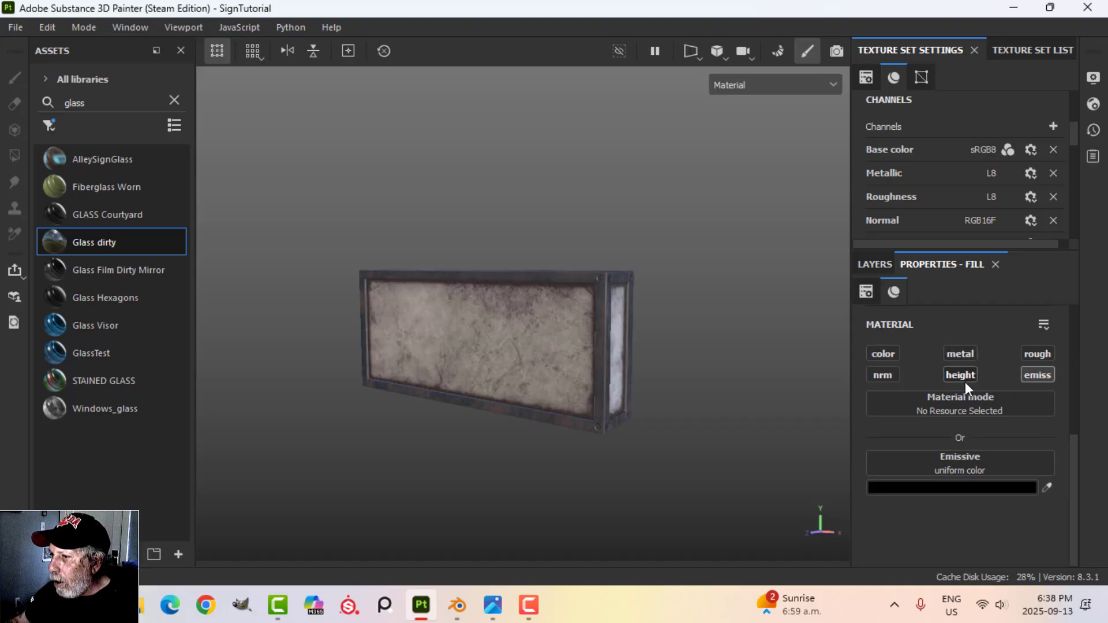
pyautogui.click(949, 487)
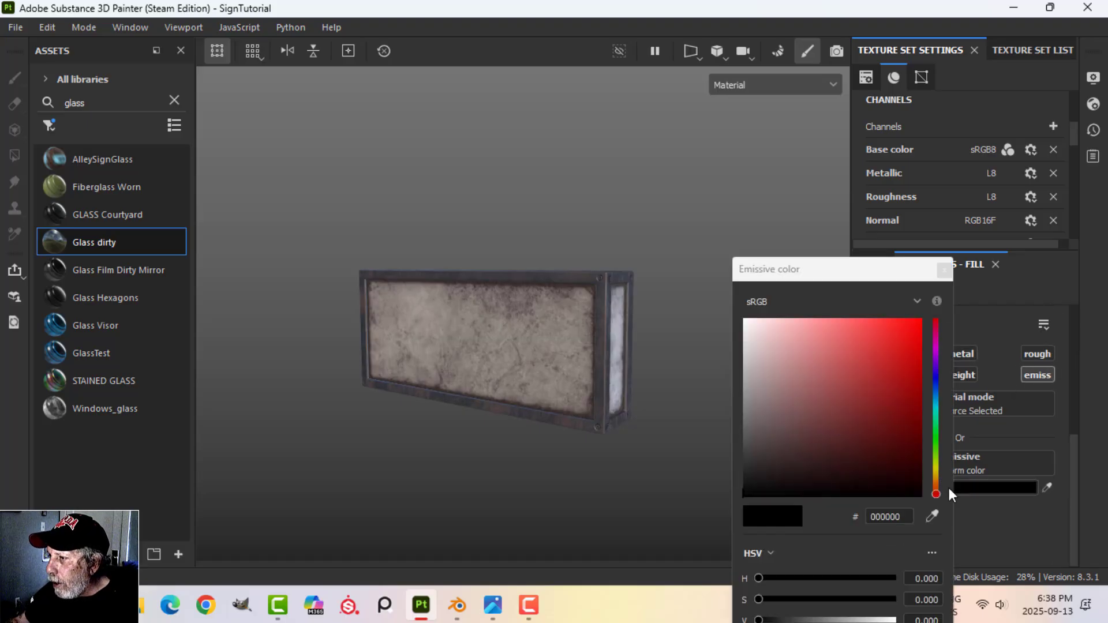
pyautogui.click(937, 397)
pyautogui.moveTo(886, 348); pyautogui.dragTo(870, 347)
pyautogui.click(949, 271)
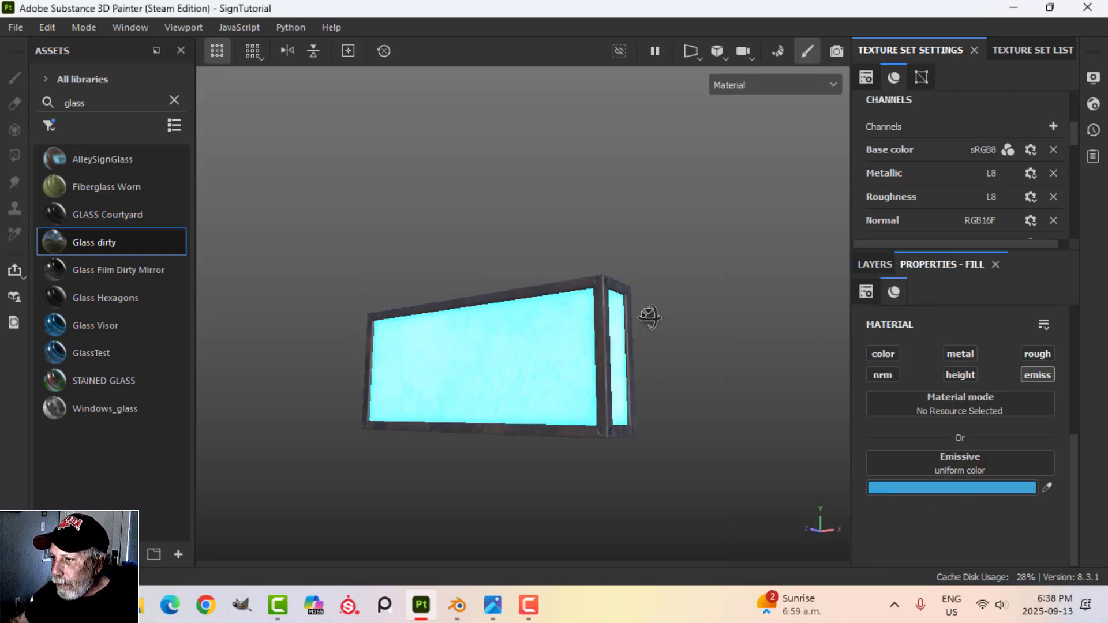
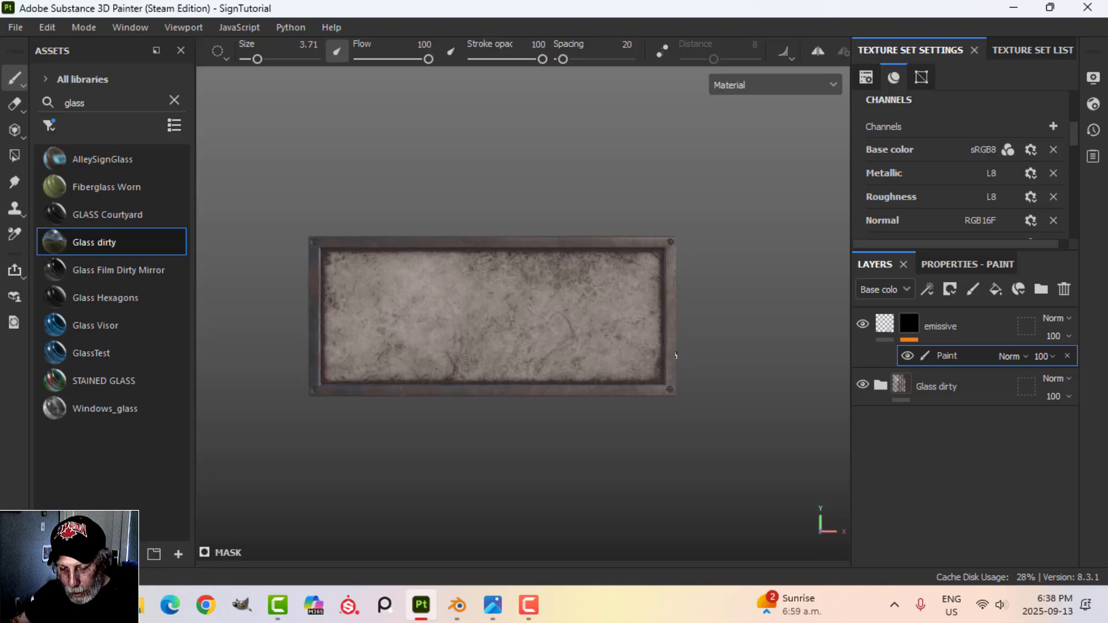
# Search the alphas for "sq" and load a solid square alpha as the mask brush tip, with a stroke spacing of 1.
pyautogui.scroll(1, 676, 355)
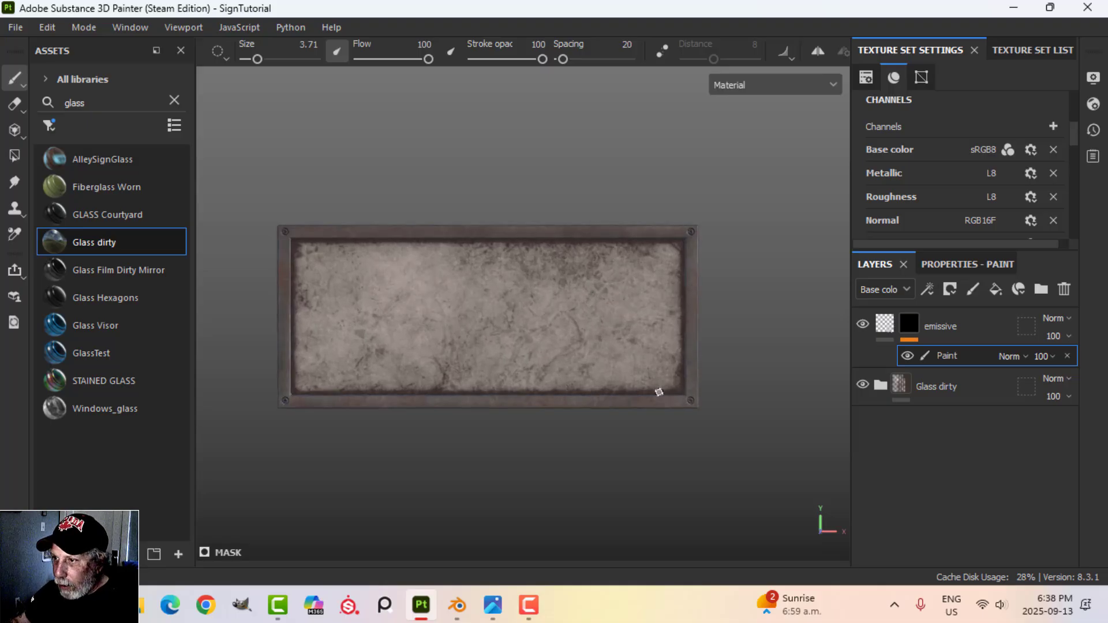
pyautogui.moveTo(614, 374); pyautogui.dragTo(657, 376, button='middle')
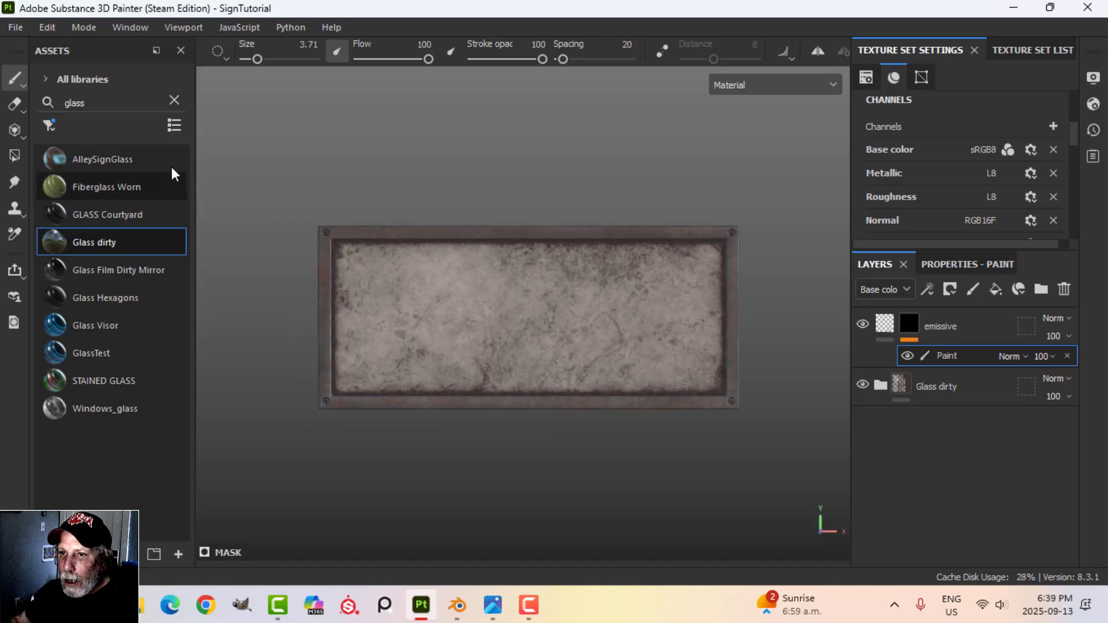
pyautogui.click(173, 102)
pyautogui.click(49, 126)
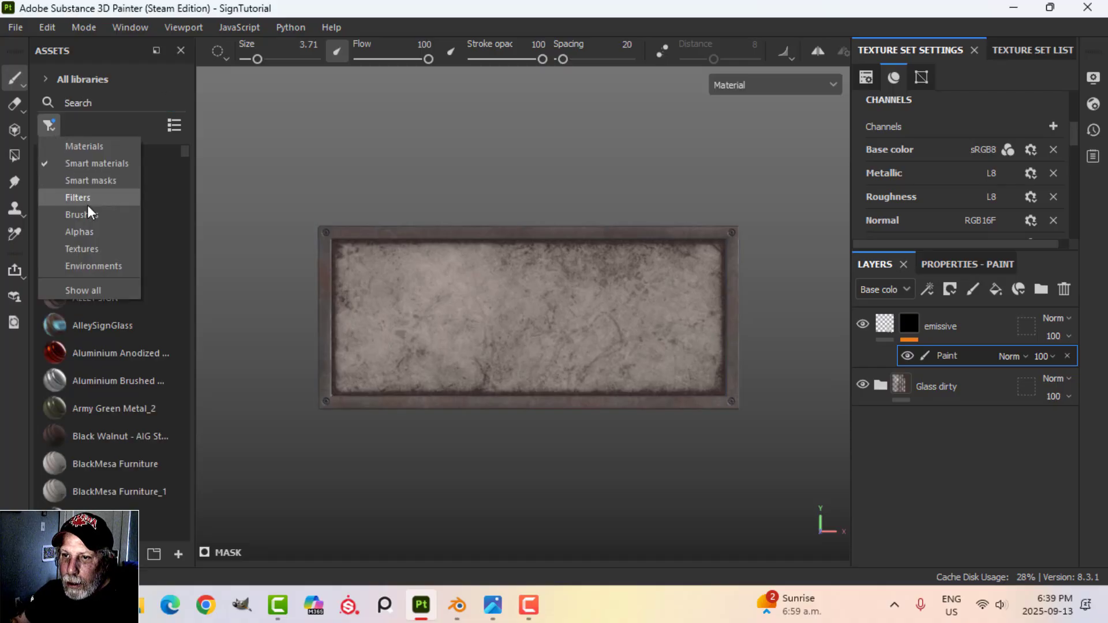
pyautogui.click(81, 230)
pyautogui.write('sq')
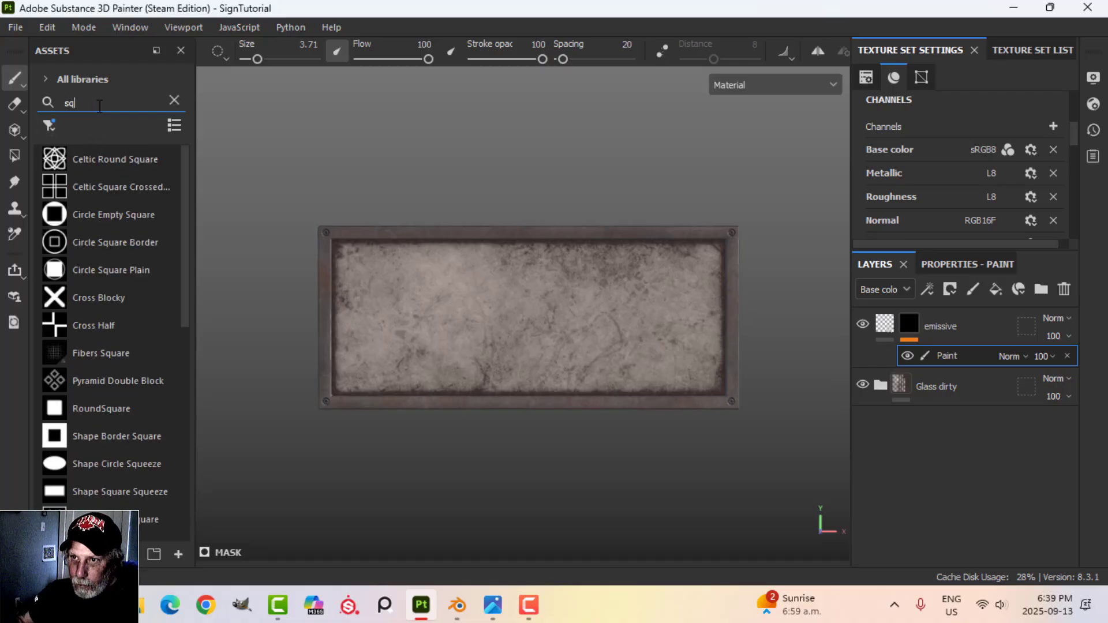
pyautogui.scroll(-3, 148, 279)
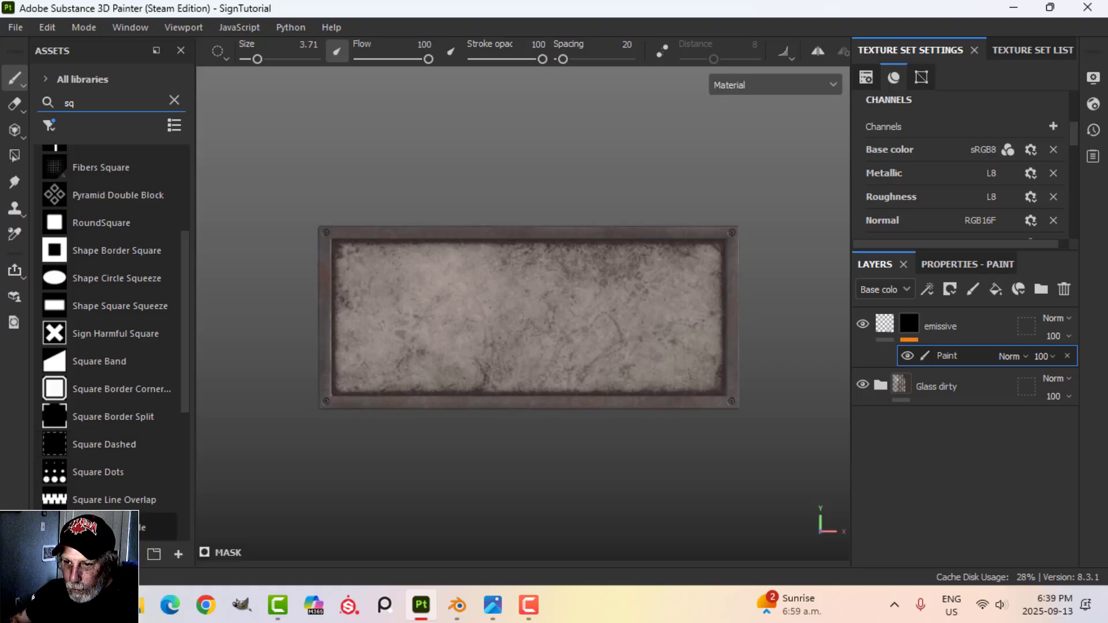
pyautogui.keyDown('ctrl'); pyautogui.moveTo(397, 300); pyautogui.dragTo(448, 301, button='right'); pyautogui.keyUp('ctrl')
pyautogui.click(981, 264)
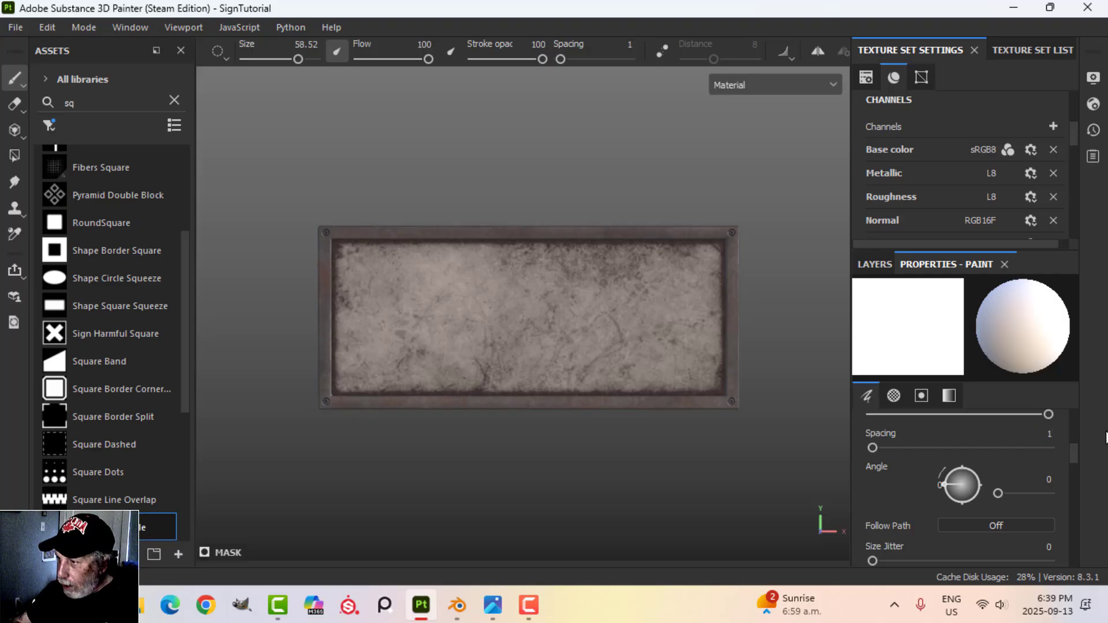
# Paint the front glass panel into the emissive mask with one straight horizontal stroke of the square brush at size 62.89.
pyautogui.keyDown('ctrl'); pyautogui.moveTo(404, 317); pyautogui.dragTo(405, 317, button='right'); pyautogui.keyUp('ctrl')
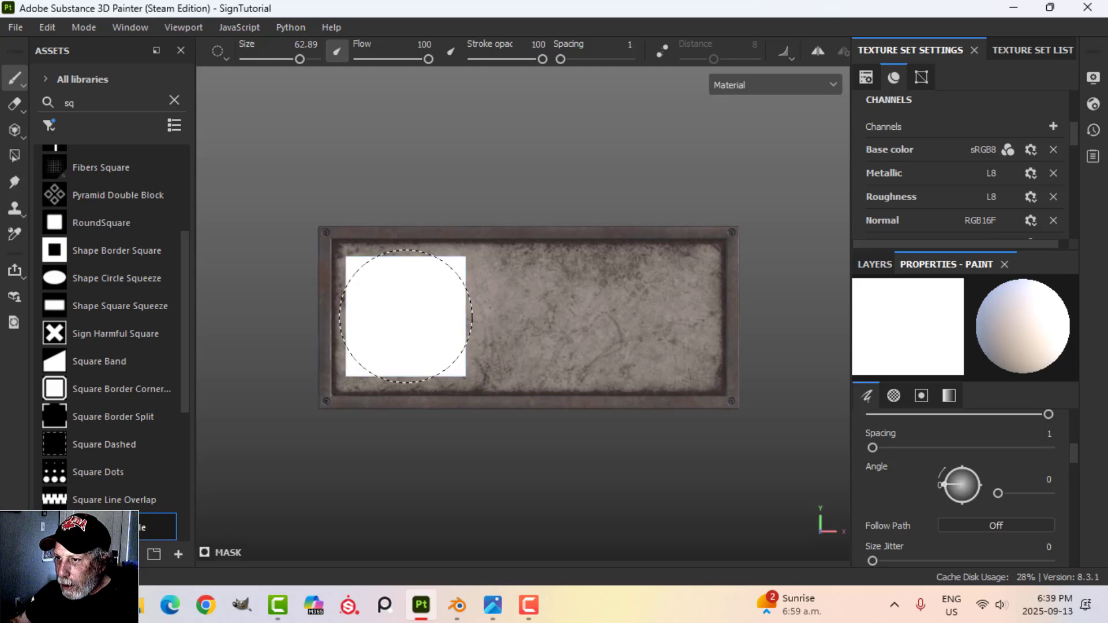
pyautogui.click(406, 317)
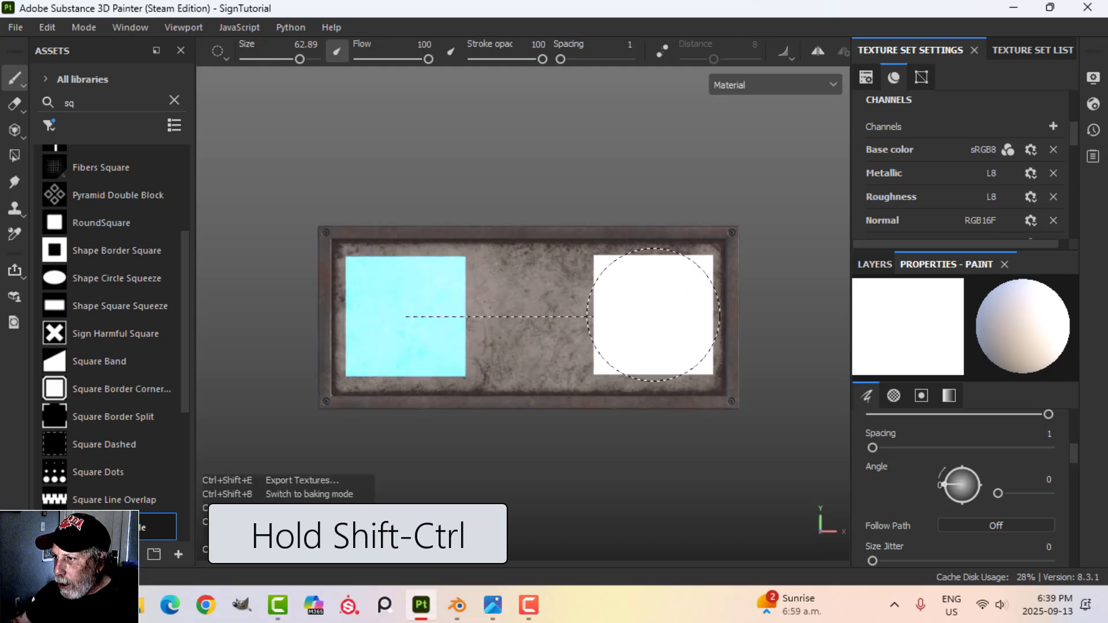
pyautogui.keyDown('ctrl'); pyautogui.keyDown('shift'); pyautogui.click(655, 315); pyautogui.keyUp('shift'); pyautogui.keyUp('ctrl')
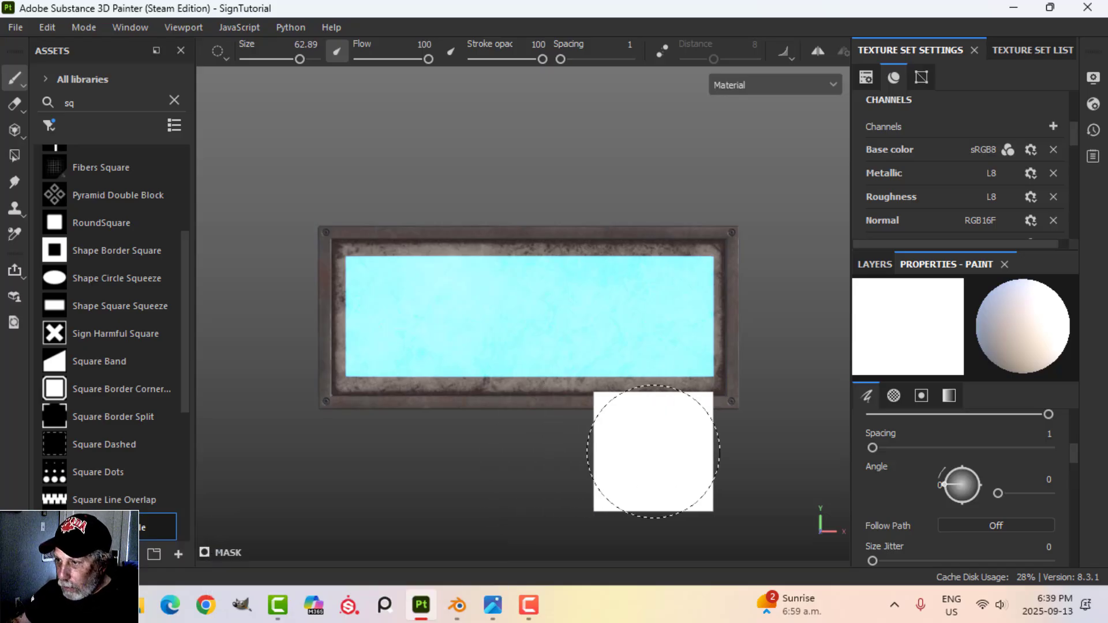
# Paint the sign's right end panel into the emissive mask with a straight vertical stroke of the square brush at size 16.58.
pyautogui.keyDown('alt'); pyautogui.moveTo(658, 439); pyautogui.dragTo(636, 358); pyautogui.keyUp('alt')
pyautogui.scroll(2, 635, 358)
pyautogui.moveTo(616, 316)
pyautogui.keyDown('ctrl'); pyautogui.mouseDown(button='right')
pyautogui.moveTo(569, 317)
pyautogui.moveTo(613, 317)
pyautogui.moveTo(612, 267)
pyautogui.mouseUp(button='right'); pyautogui.keyUp('ctrl')
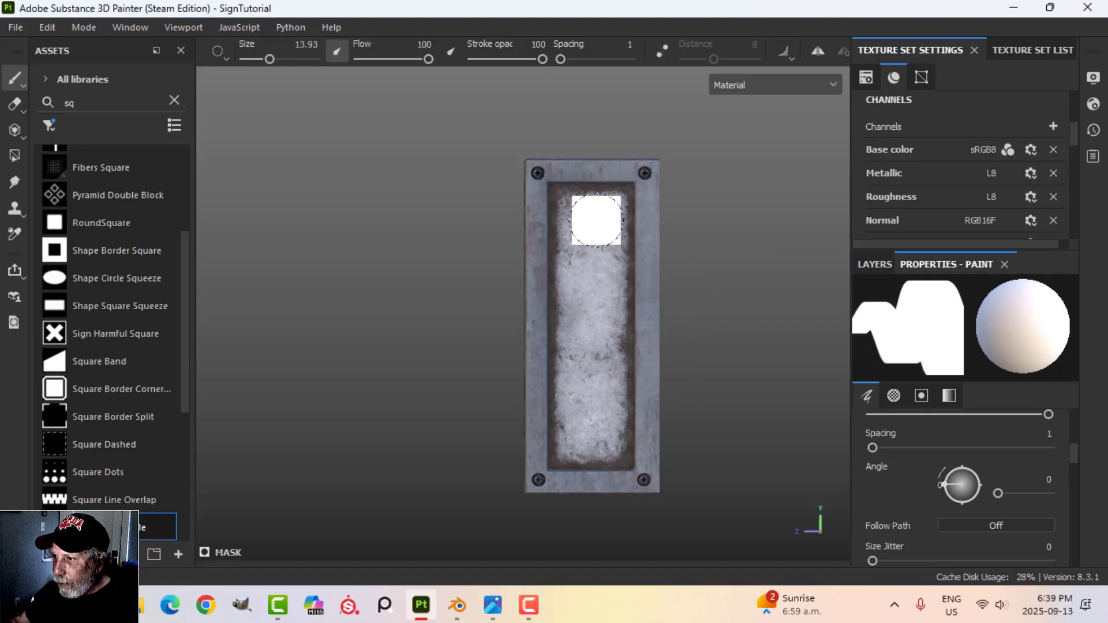
pyautogui.keyDown('ctrl'); pyautogui.moveTo(593, 219); pyautogui.dragTo(597, 219, button='right'); pyautogui.keyUp('ctrl')
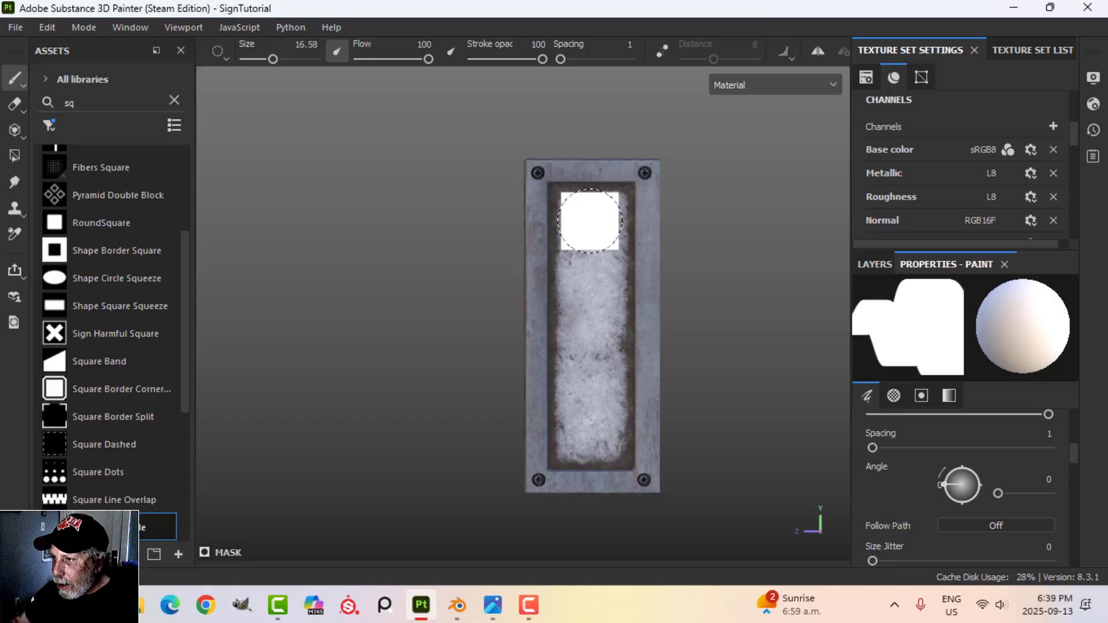
pyautogui.click(593, 221)
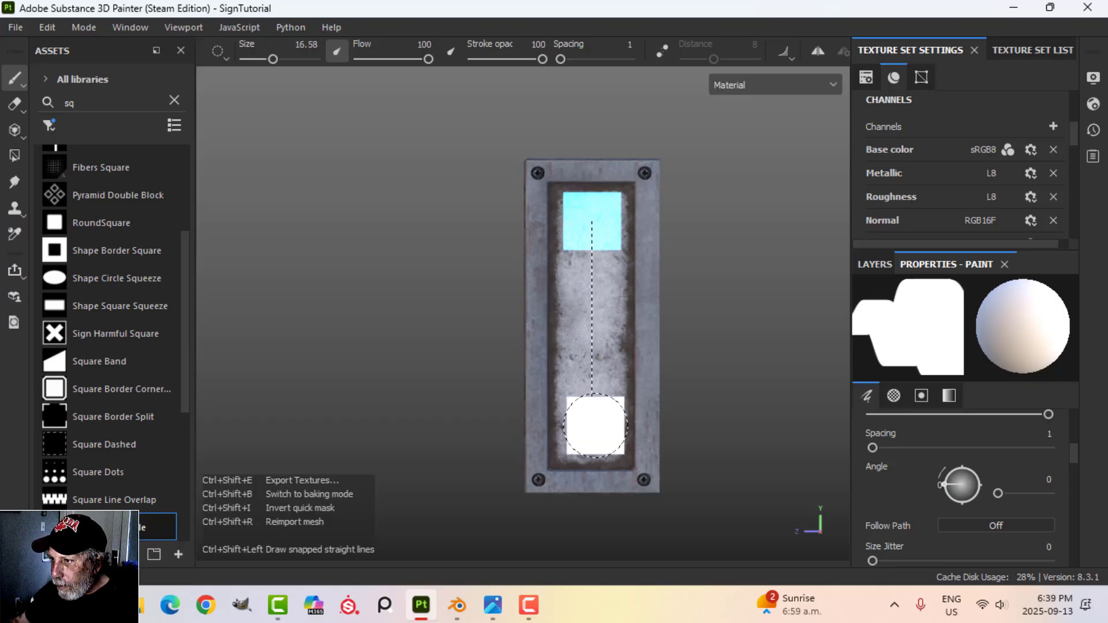
pyautogui.keyDown('shift'); pyautogui.click(595, 426); pyautogui.keyUp('shift')
# Paint the sign's top glass panel into the emissive mask with a straight snapped stroke along its length.
pyautogui.moveTo(656, 388)
pyautogui.keyDown('alt'); pyautogui.mouseDown()
pyautogui.moveTo(512, 362)
pyautogui.moveTo(611, 398)
pyautogui.moveTo(624, 364)
pyautogui.mouseUp(); pyautogui.keyUp('alt')
pyautogui.press('f')
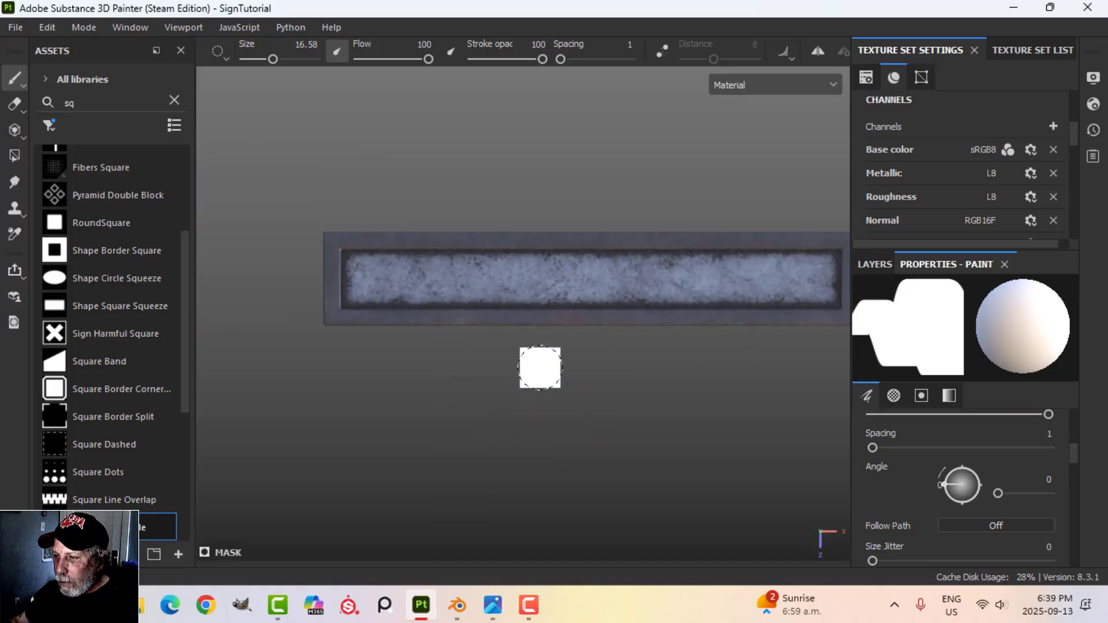
pyautogui.keyDown('alt'); pyautogui.moveTo(540, 368); pyautogui.dragTo(514, 368, button='middle'); pyautogui.keyUp('alt')
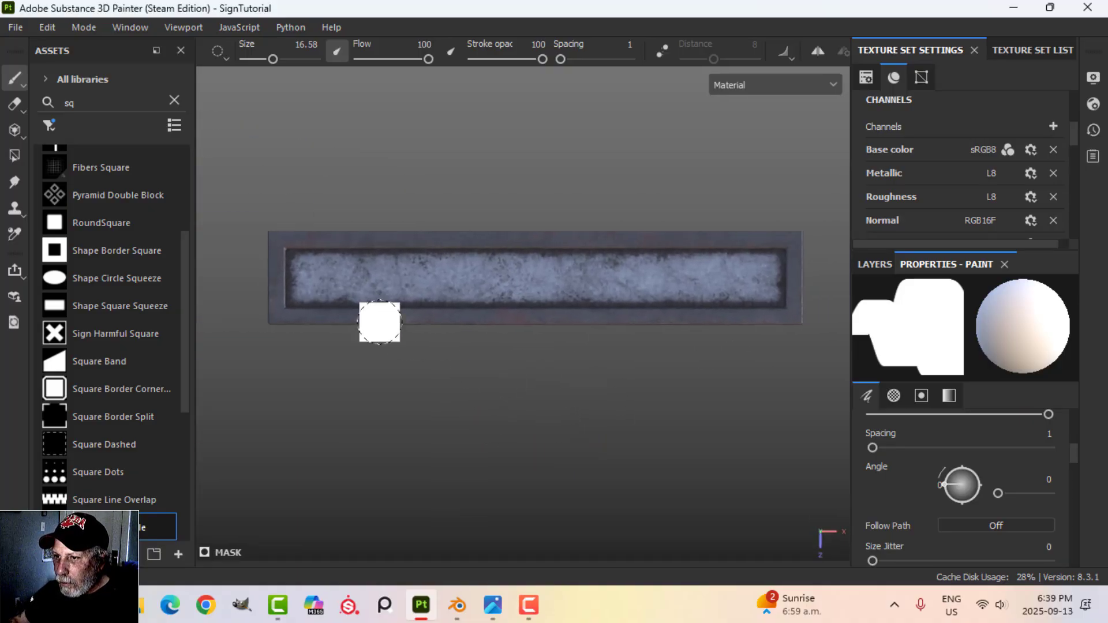
pyautogui.click(315, 276)
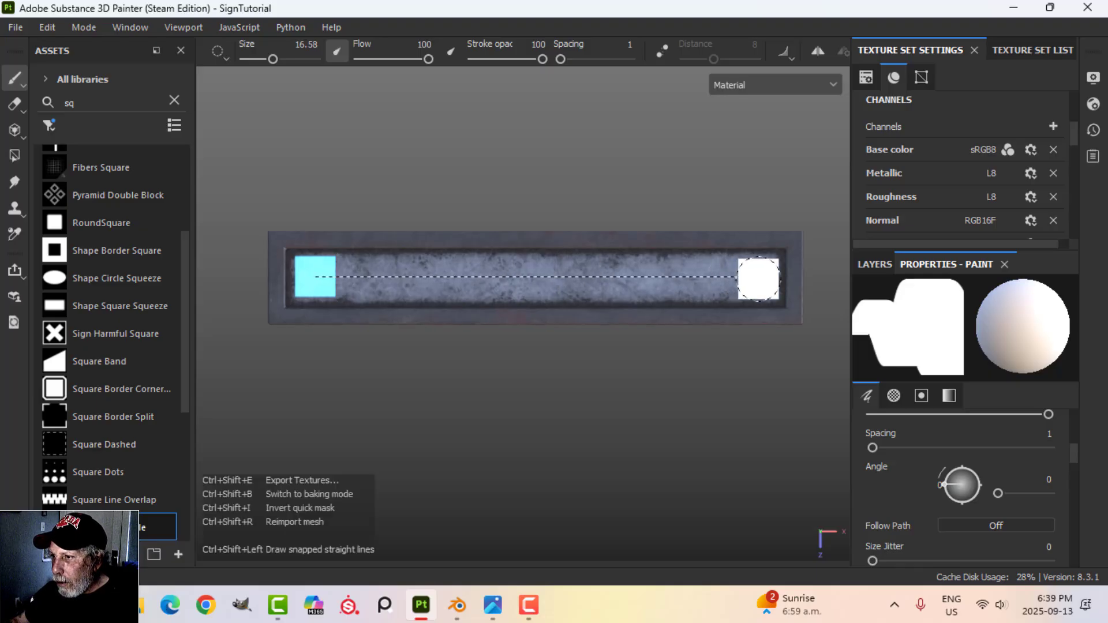
pyautogui.keyDown('ctrl'); pyautogui.keyDown('shift'); pyautogui.click(758, 279); pyautogui.keyUp('shift'); pyautogui.keyUp('ctrl')
# Paint the sign's bottom glass panel into the emissive mask with a straight snapped stroke from end to end.
pyautogui.moveTo(598, 354)
pyautogui.keyDown('alt'); pyautogui.mouseDown()
pyautogui.moveTo(591, 375)
pyautogui.moveTo(571, 292)
pyautogui.moveTo(571, 304)
pyautogui.mouseUp(); pyautogui.keyUp('alt')
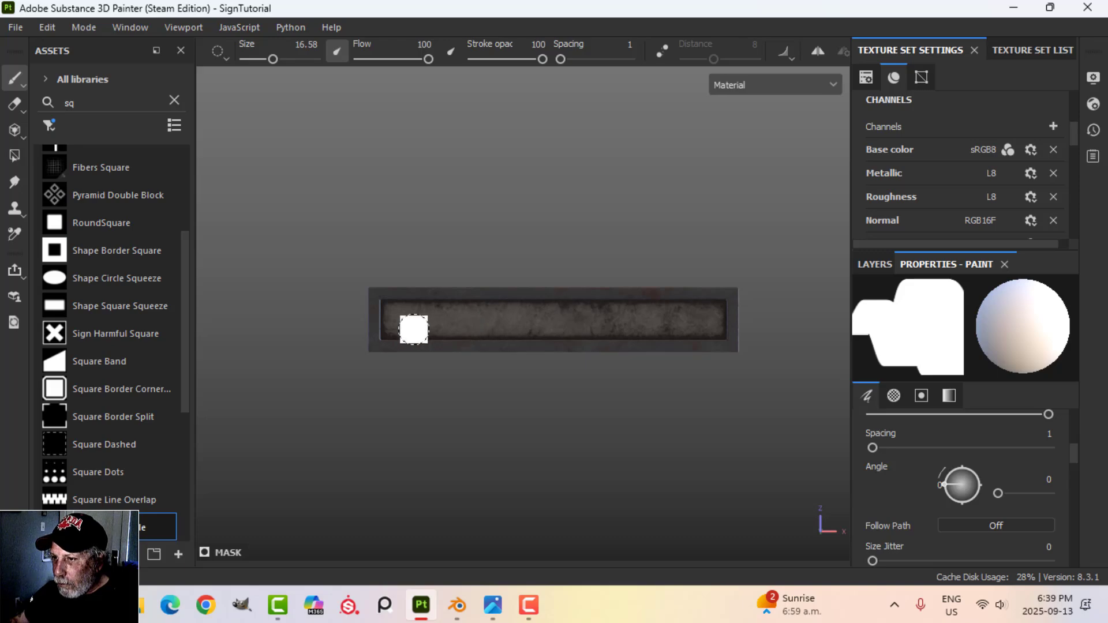
pyautogui.click(403, 319)
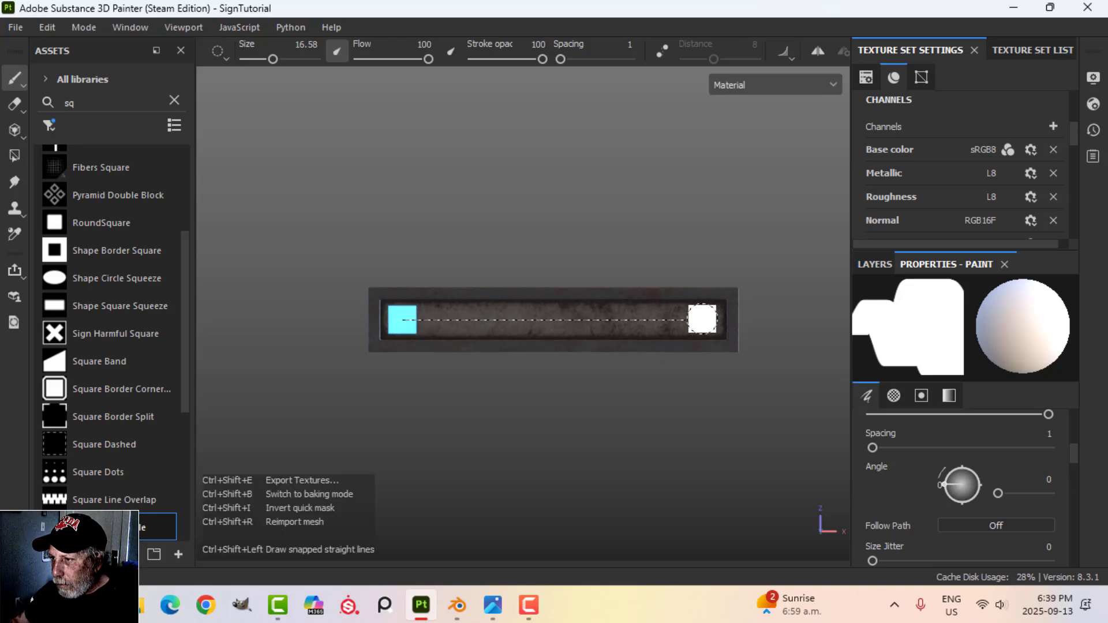
pyautogui.keyDown('ctrl'); pyautogui.keyDown('shift'); pyautogui.click(714, 319); pyautogui.keyUp('shift'); pyautogui.keyUp('ctrl')
# Paint the sign's left end panel into the emissive mask with a straight vertical stroke of the square brush.
pyautogui.moveTo(458, 359)
pyautogui.keyDown('alt'); pyautogui.mouseDown()
pyautogui.moveTo(609, 388)
pyautogui.moveTo(585, 257)
pyautogui.moveTo(576, 267)
pyautogui.mouseUp(); pyautogui.keyUp('alt')
pyautogui.press('f')
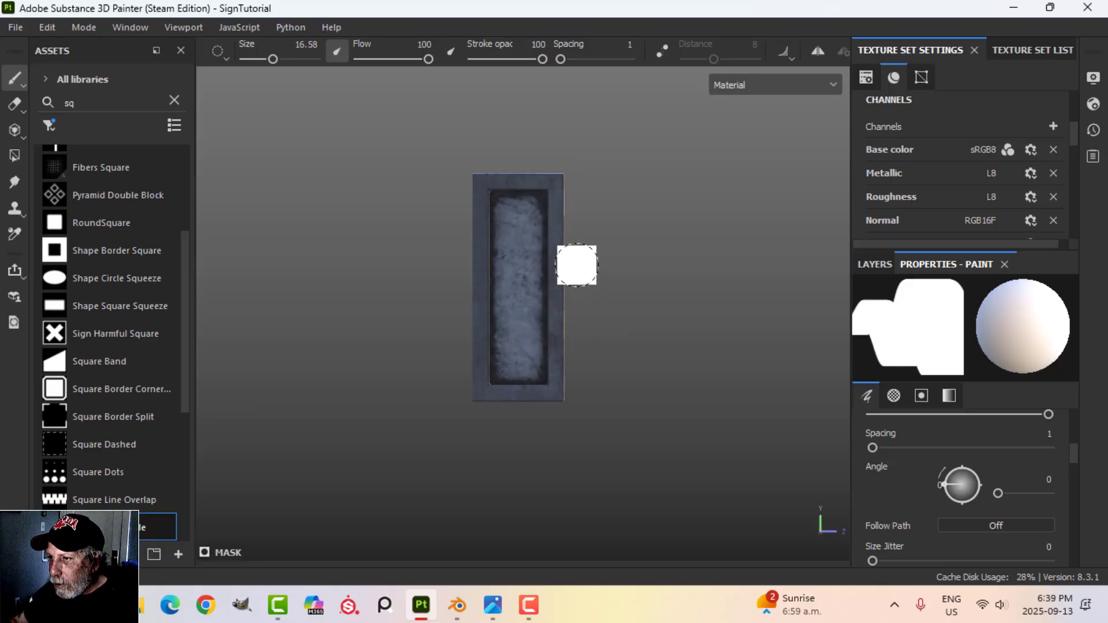
pyautogui.click(497, 212)
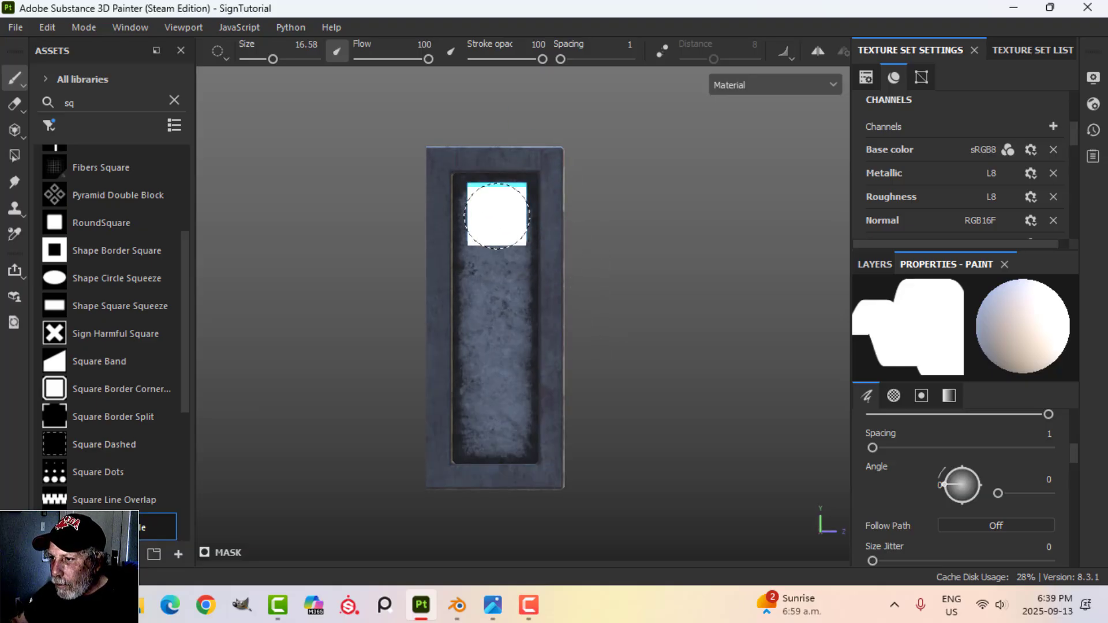
pyautogui.keyDown('ctrl'); pyautogui.keyDown('shift'); pyautogui.click(502, 424); pyautogui.keyUp('shift'); pyautogui.keyUp('ctrl')
pyautogui.moveTo(611, 346)
pyautogui.keyDown('alt'); pyautogui.mouseDown()
pyautogui.moveTo(556, 421)
pyautogui.moveTo(532, 338)
pyautogui.moveTo(657, 290)
pyautogui.moveTo(626, 341)
pyautogui.moveTo(656, 310)
pyautogui.moveTo(558, 352)
pyautogui.moveTo(659, 297)
pyautogui.mouseUp(); pyautogui.keyUp('alt')
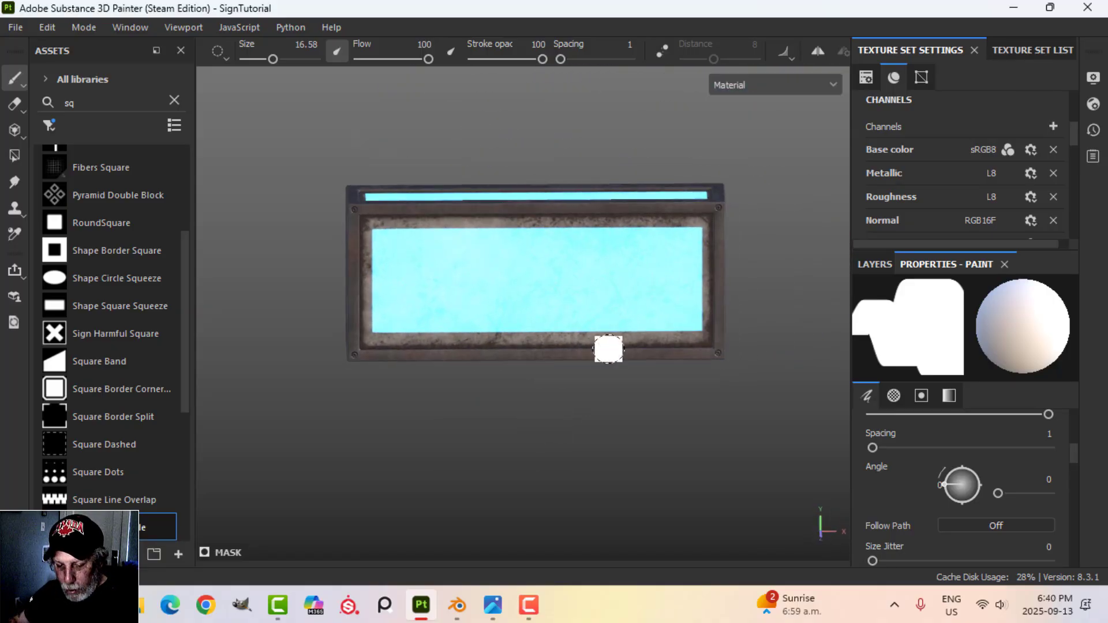
# Add a Blur filter to the emissive layer's mask and set its Blur Intensity to 7.83.
pyautogui.moveTo(608, 348)
pyautogui.keyDown('alt'); pyautogui.mouseDown()
pyautogui.moveTo(641, 479)
pyautogui.moveTo(646, 339)
pyautogui.moveTo(725, 322)
pyautogui.mouseUp(); pyautogui.keyUp('alt')
pyautogui.click(875, 264)
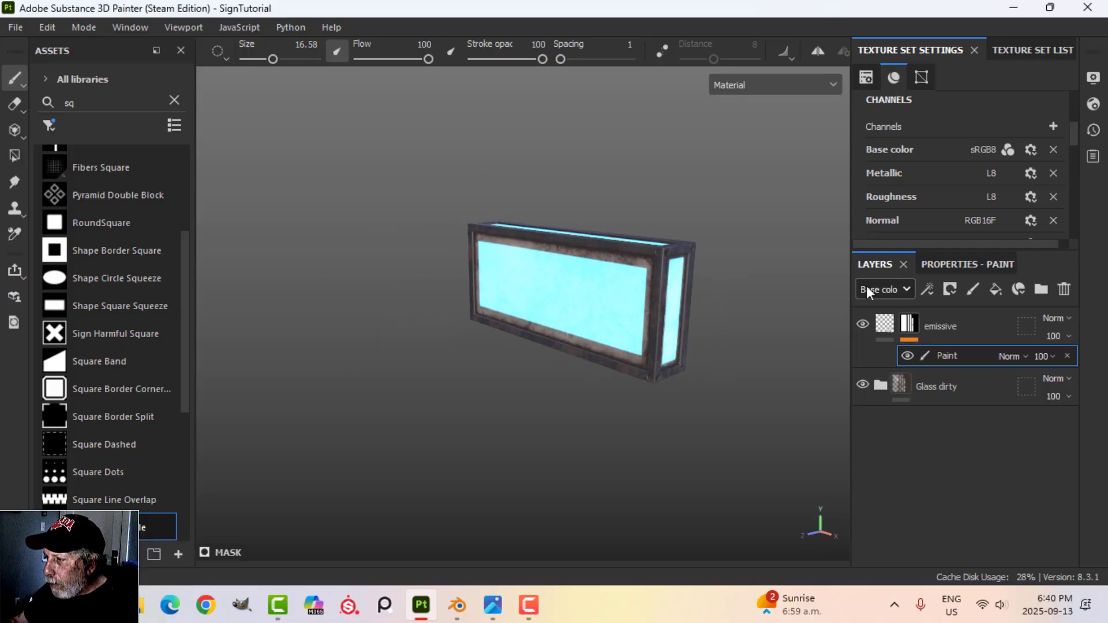
pyautogui.click(927, 287)
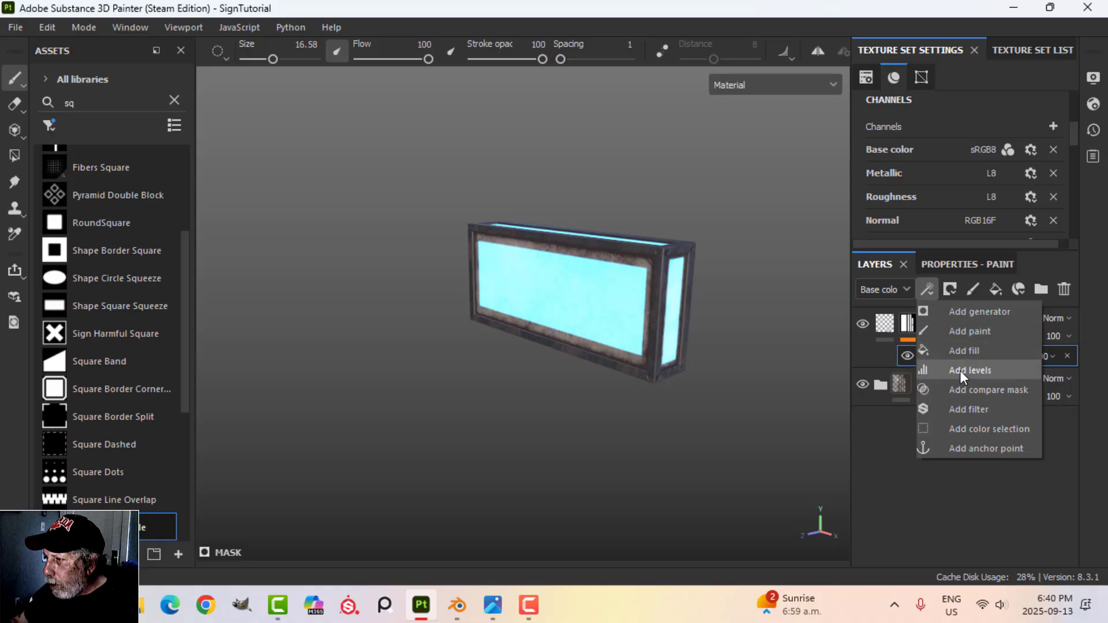
pyautogui.click(965, 407)
pyautogui.click(973, 329)
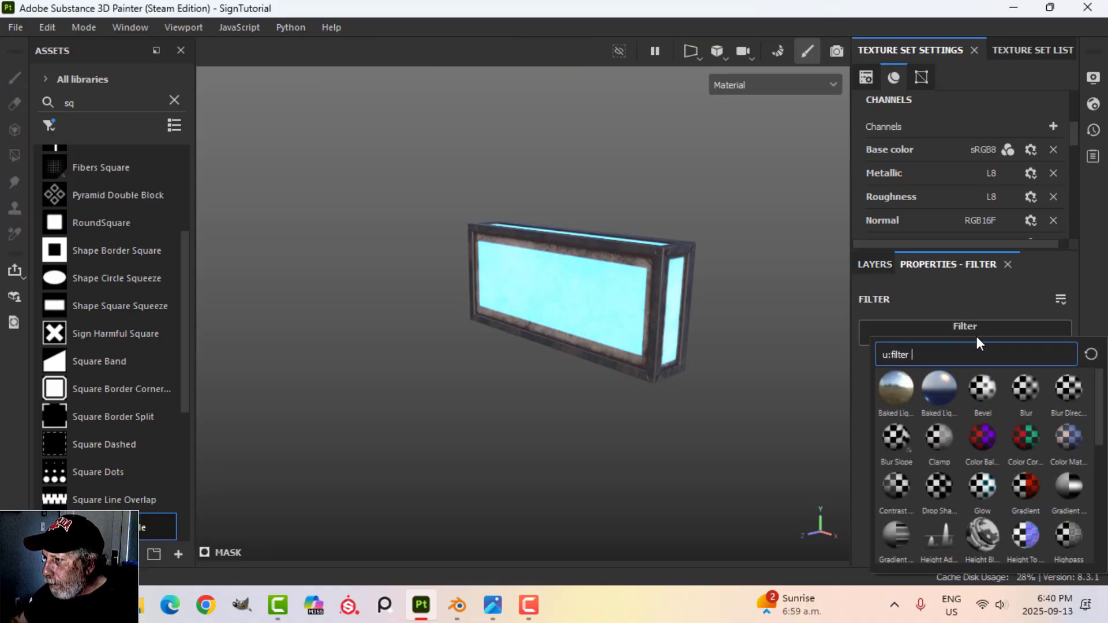
pyautogui.click(1020, 392)
pyautogui.scroll(2, 667, 369)
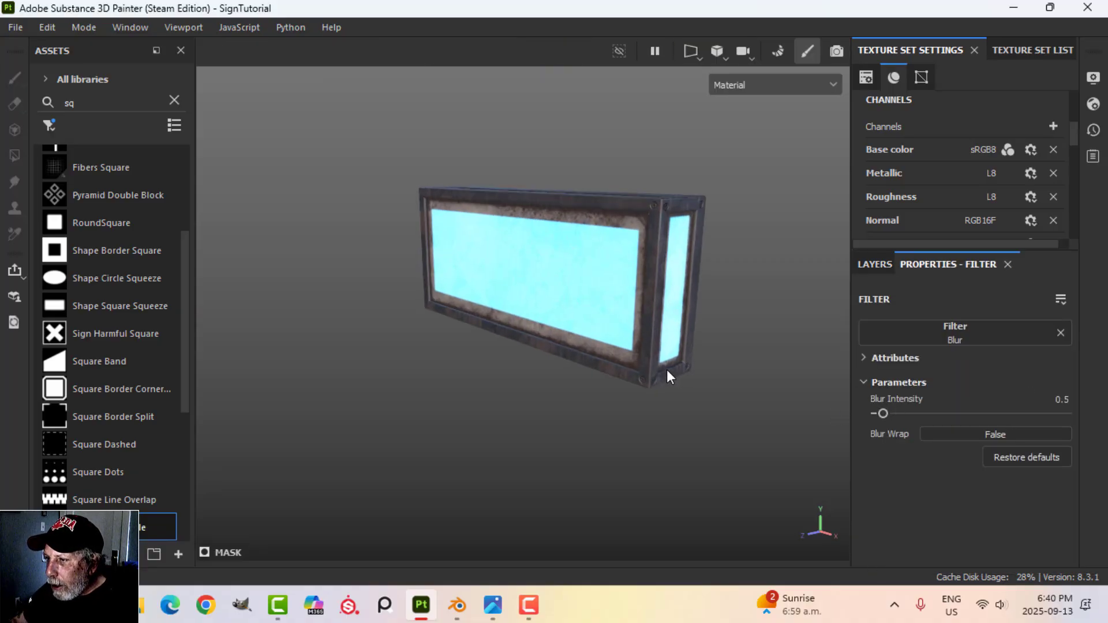
pyautogui.moveTo(888, 414); pyautogui.dragTo(966, 413)
pyautogui.keyDown('alt'); pyautogui.moveTo(595, 352); pyautogui.dragTo(531, 352); pyautogui.keyUp('alt')
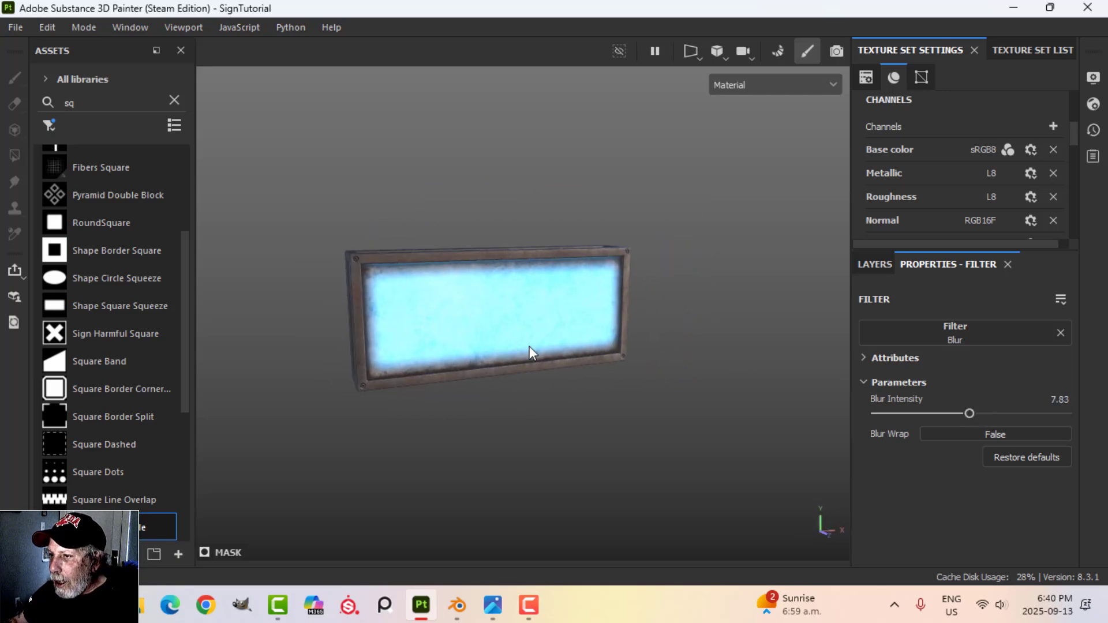
pyautogui.keyDown('alt'); pyautogui.moveTo(641, 323); pyautogui.dragTo(581, 344); pyautogui.keyUp('alt')
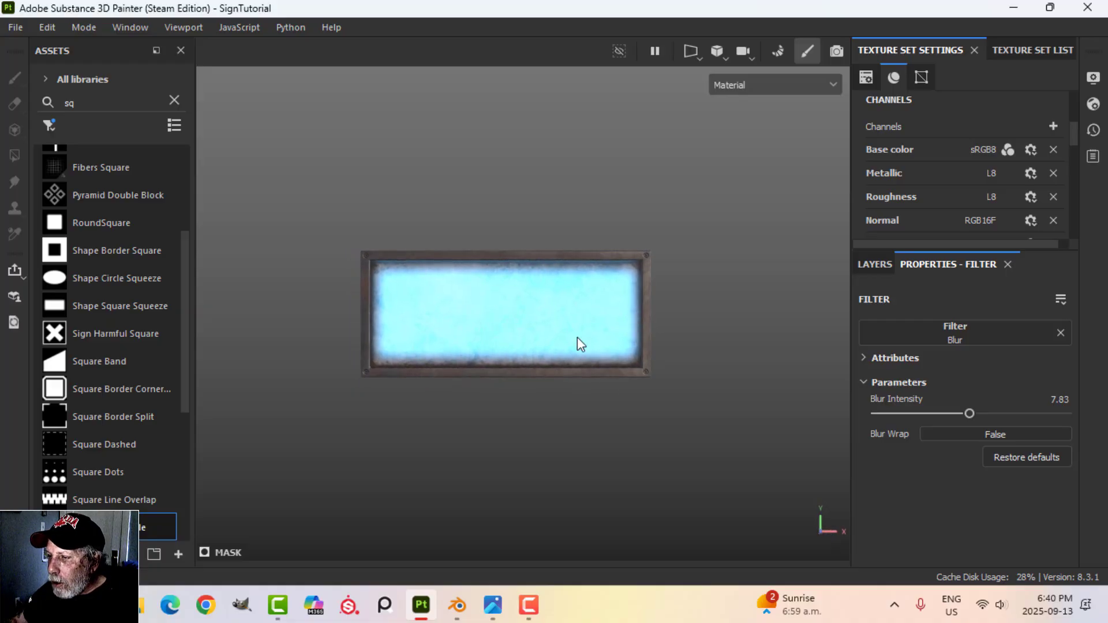
pyautogui.scroll(2, 581, 343)
# Extend the mask paint towards the front panel's edges with straight strokes of the square brush at size 26.33.
pyautogui.click(875, 266)
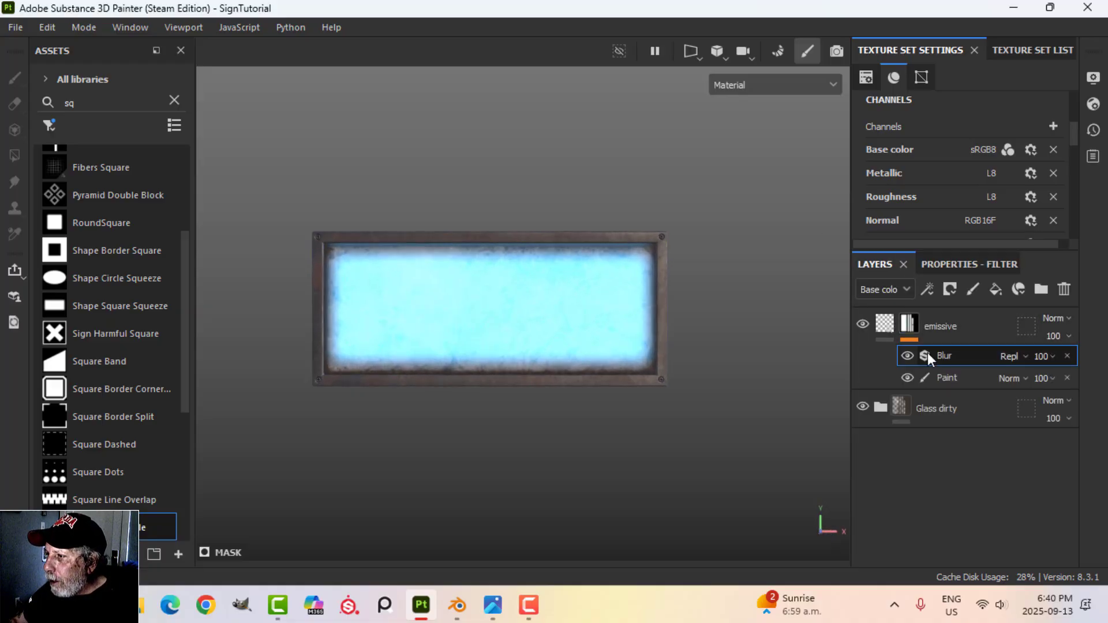
pyautogui.click(946, 376)
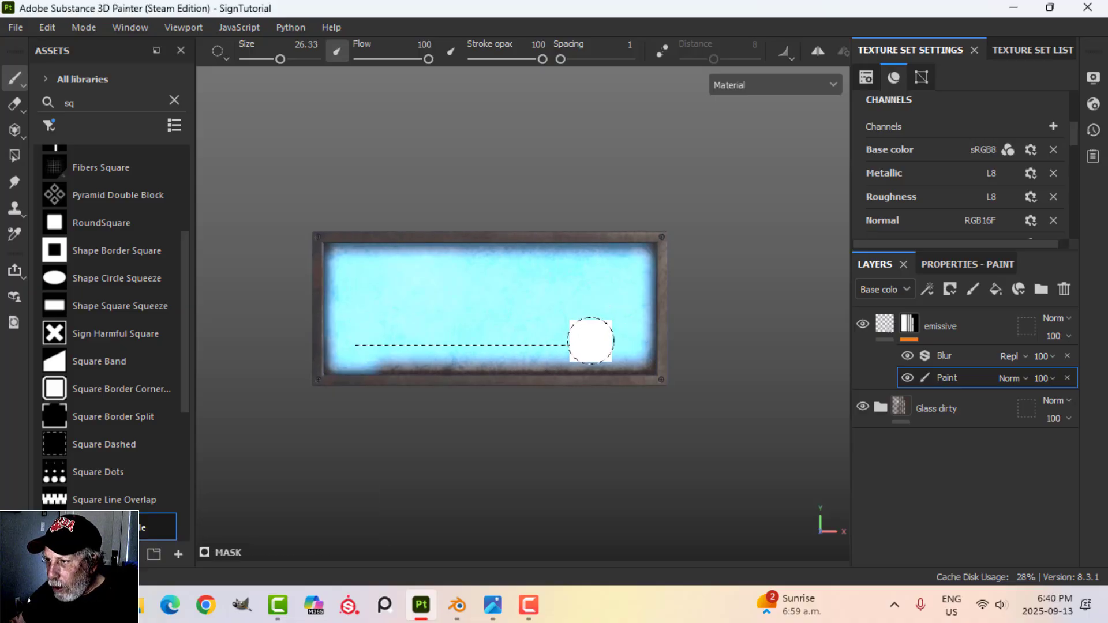
pyautogui.scroll(-2, 692, 358)
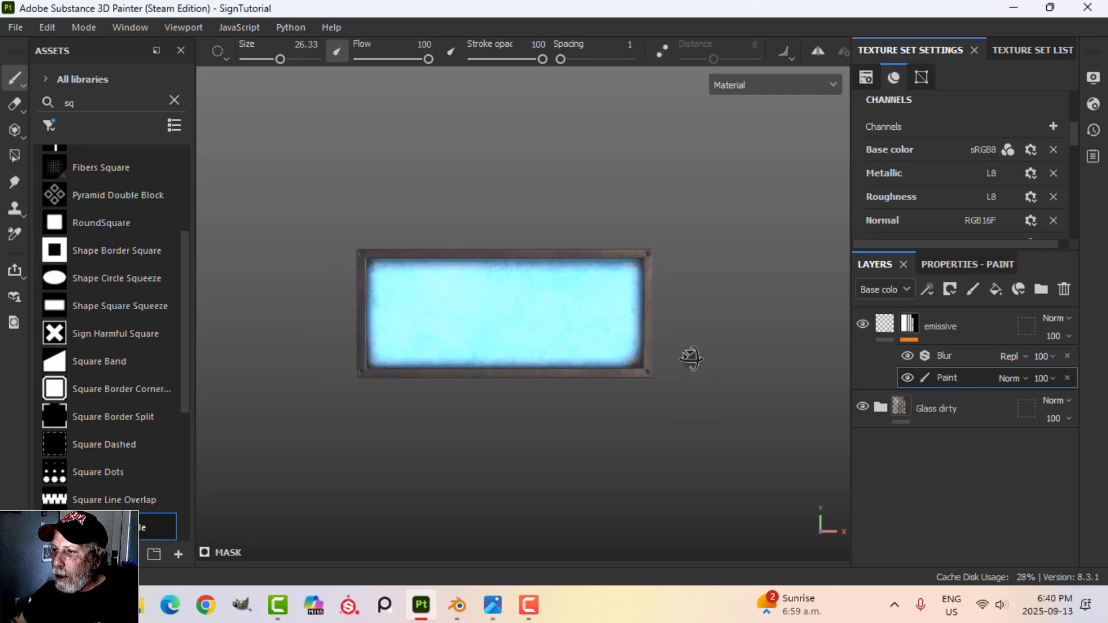
# Enable the color channel on the emissive fill layer and set its base color to pale blue B7C9CD.
pyautogui.keyDown('alt'); pyautogui.moveTo(693, 358); pyautogui.dragTo(559, 385); pyautogui.keyUp('alt')
pyautogui.keyDown('alt'); pyautogui.moveTo(631, 383); pyautogui.dragTo(607, 383, button='middle'); pyautogui.keyUp('alt')
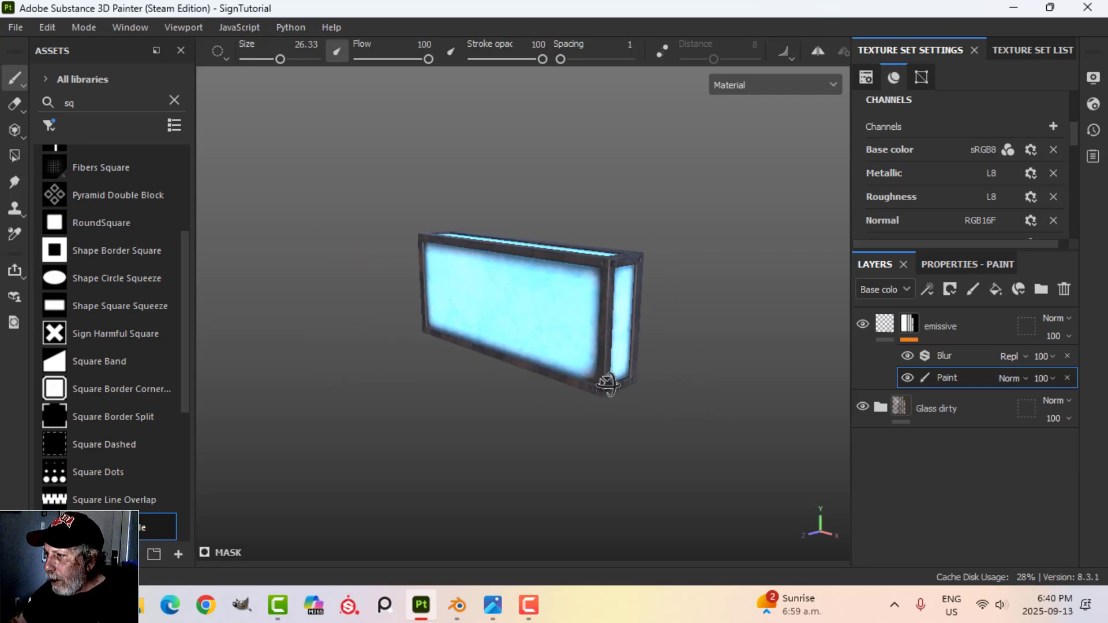
pyautogui.click(891, 325)
pyautogui.click(943, 265)
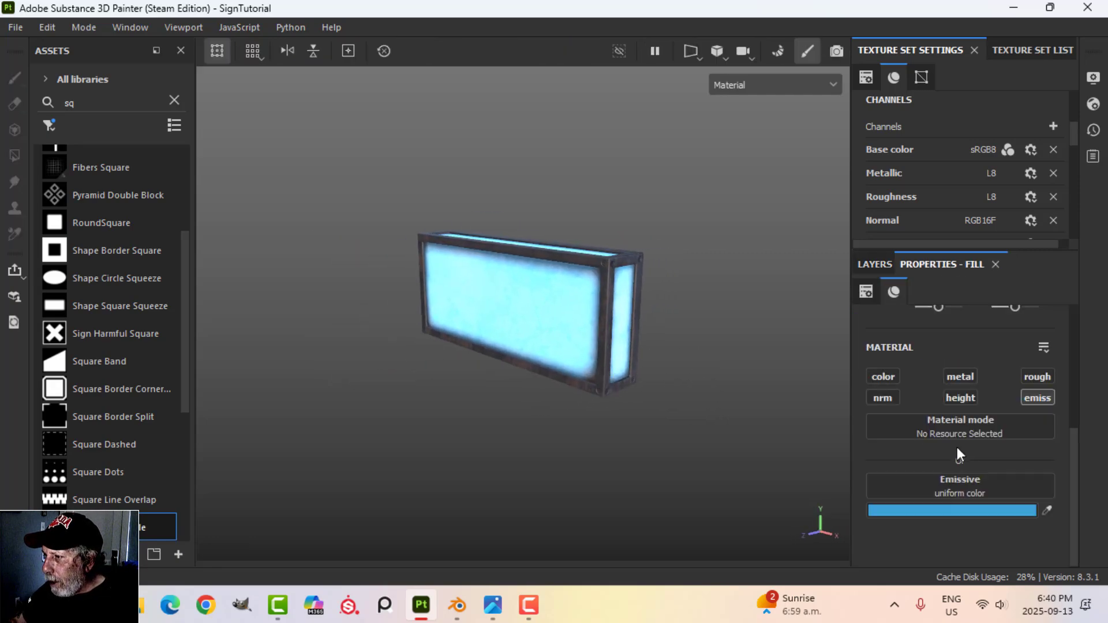
pyautogui.click(883, 376)
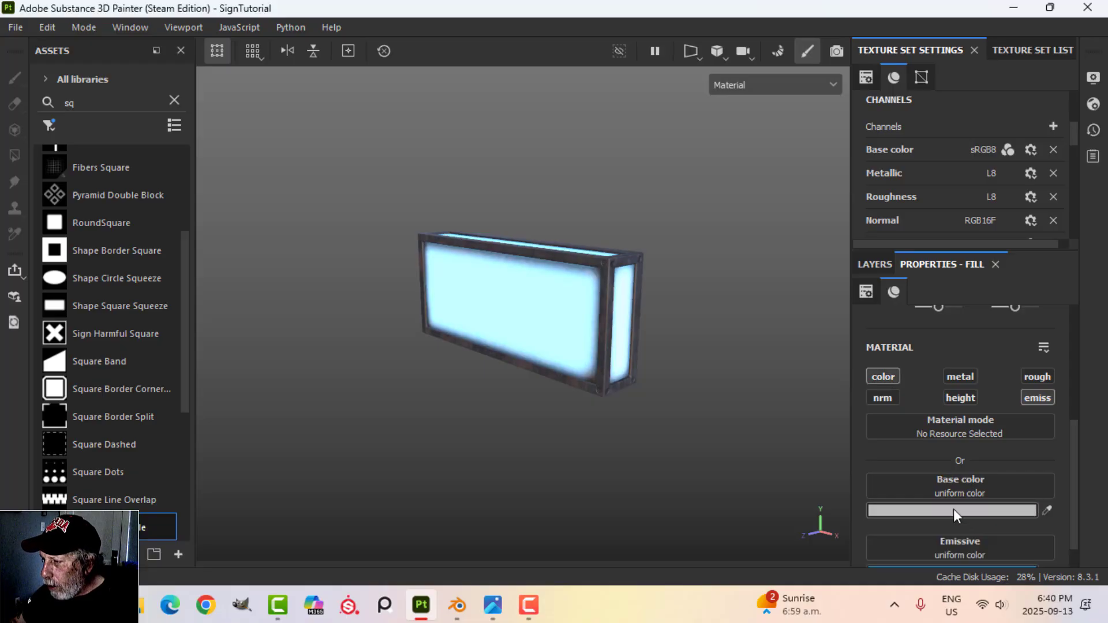
pyautogui.click(953, 510)
pyautogui.click(935, 403)
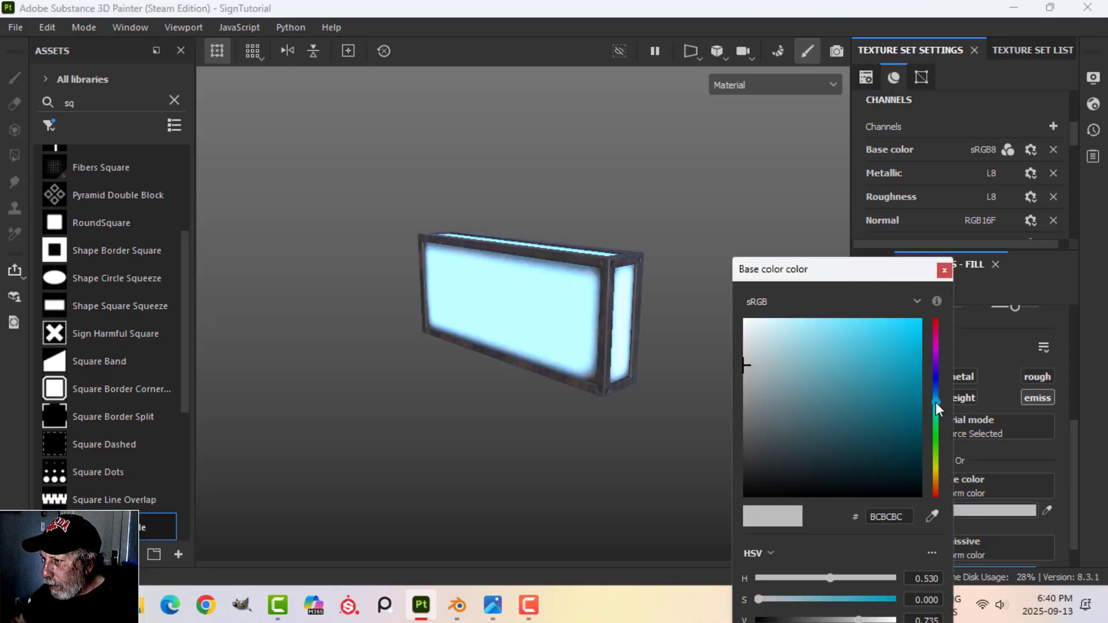
pyautogui.moveTo(776, 374); pyautogui.dragTo(761, 353)
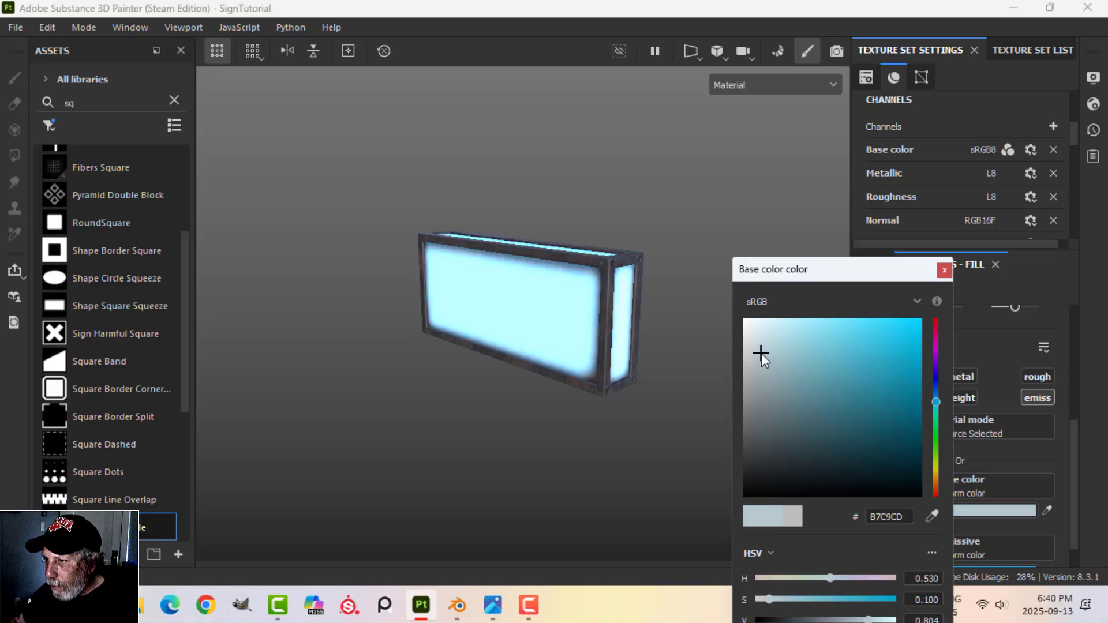
pyautogui.click(945, 270)
pyautogui.keyDown('alt'); pyautogui.moveTo(819, 289); pyautogui.dragTo(549, 332); pyautogui.keyUp('alt')
pyautogui.click(867, 272)
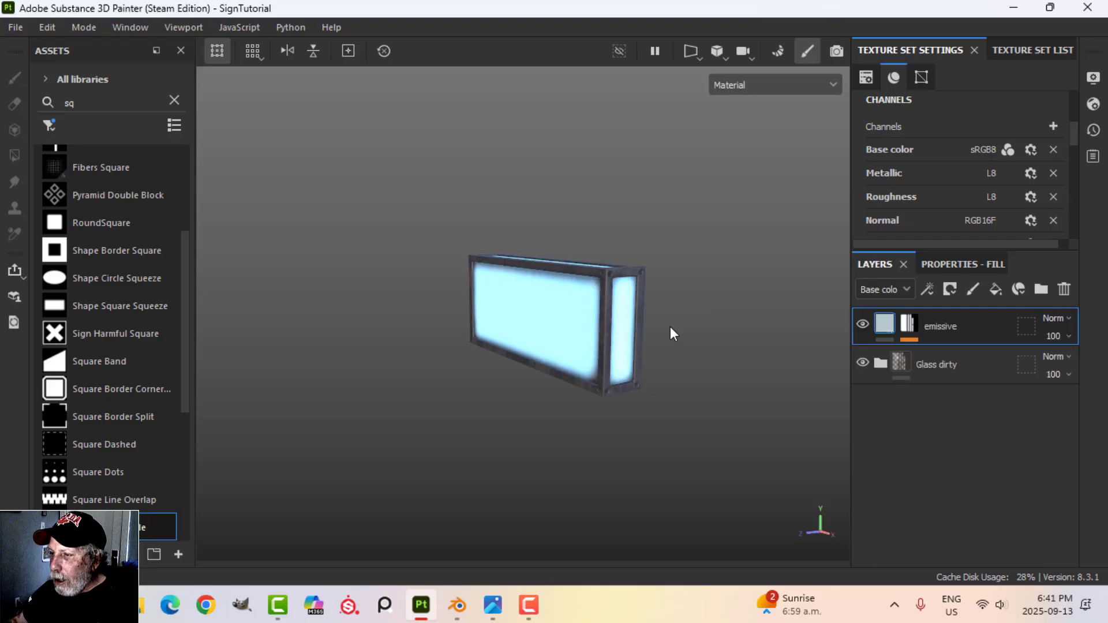
# Lower the shader's Emissive Intensity to 1.64 in the common parameters.
pyautogui.keyDown('alt'); pyautogui.moveTo(670, 329); pyautogui.dragTo(687, 354); pyautogui.keyUp('alt')
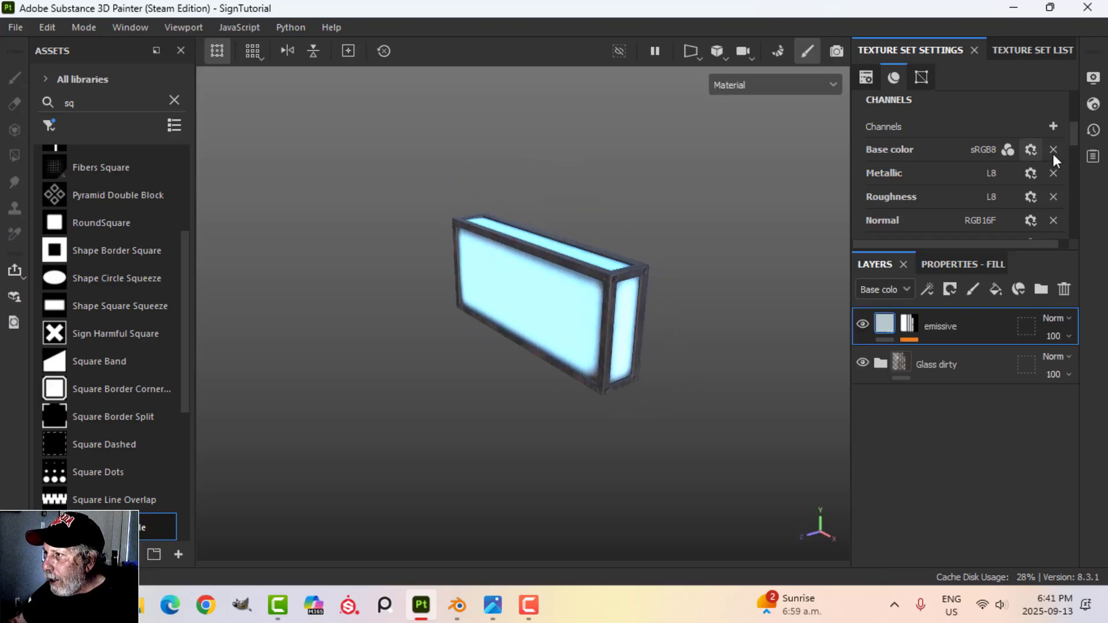
pyautogui.click(1093, 105)
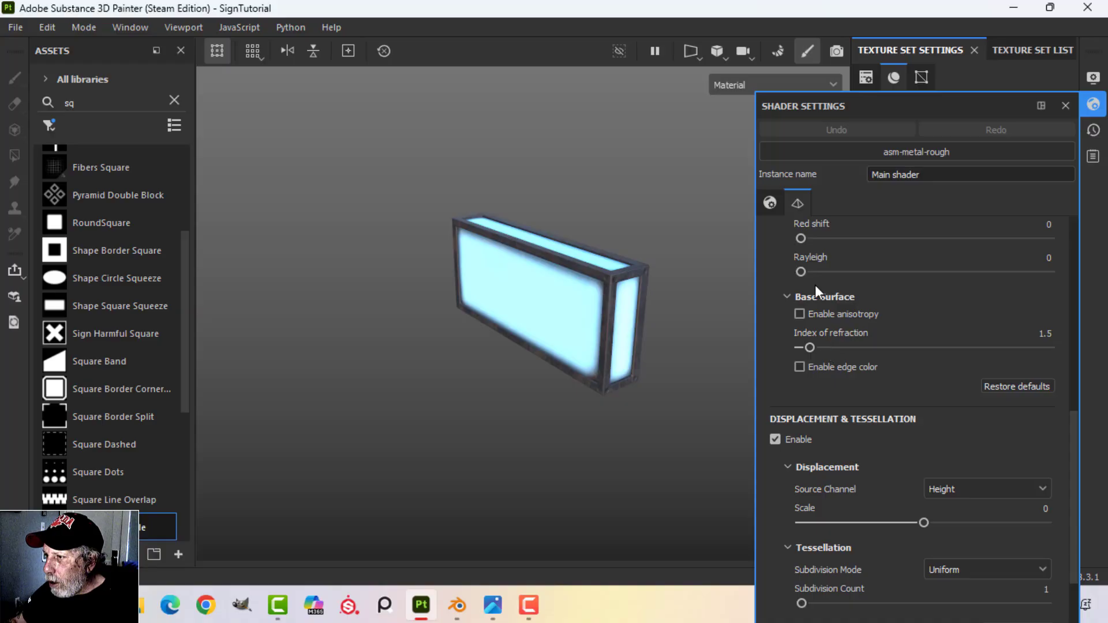
pyautogui.click(1093, 79)
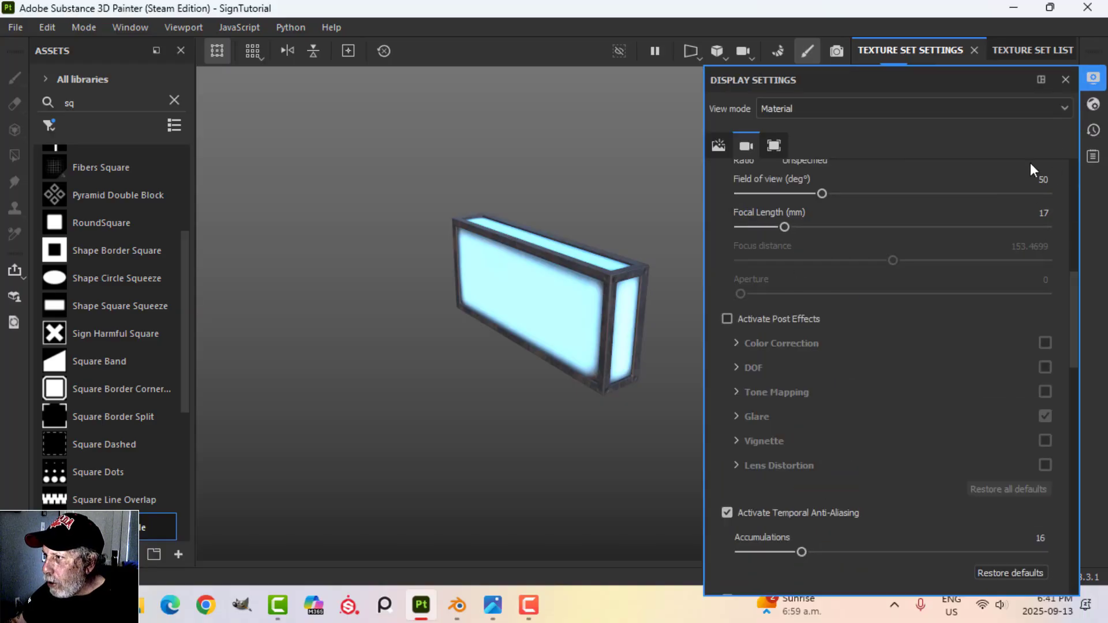
pyautogui.click(1094, 105)
pyautogui.scroll(6, 862, 334)
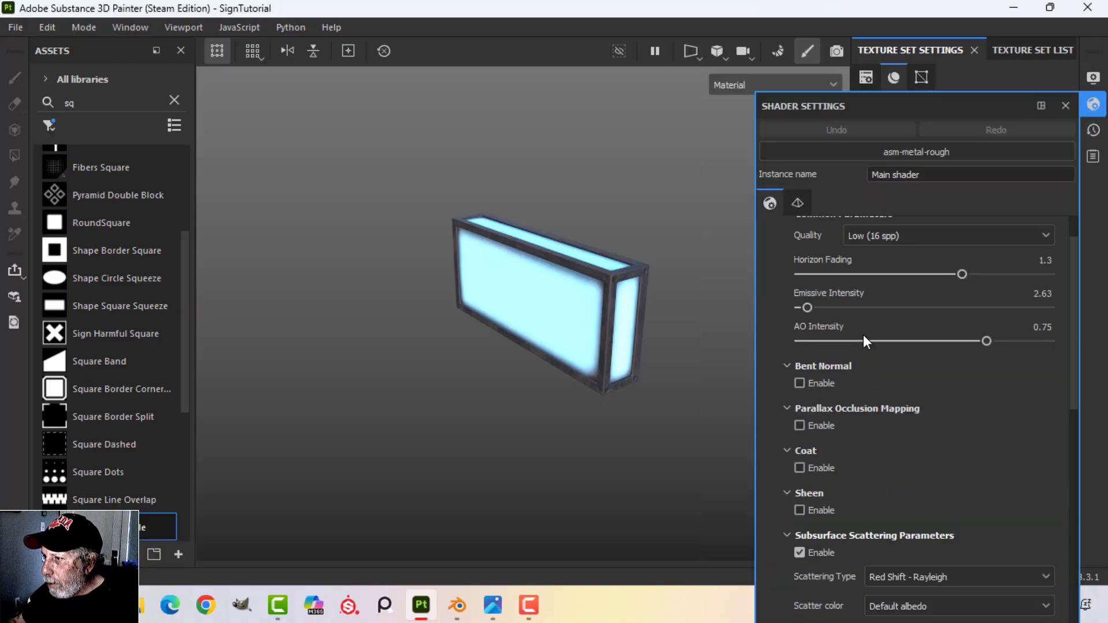
pyautogui.moveTo(808, 357); pyautogui.dragTo(804, 355)
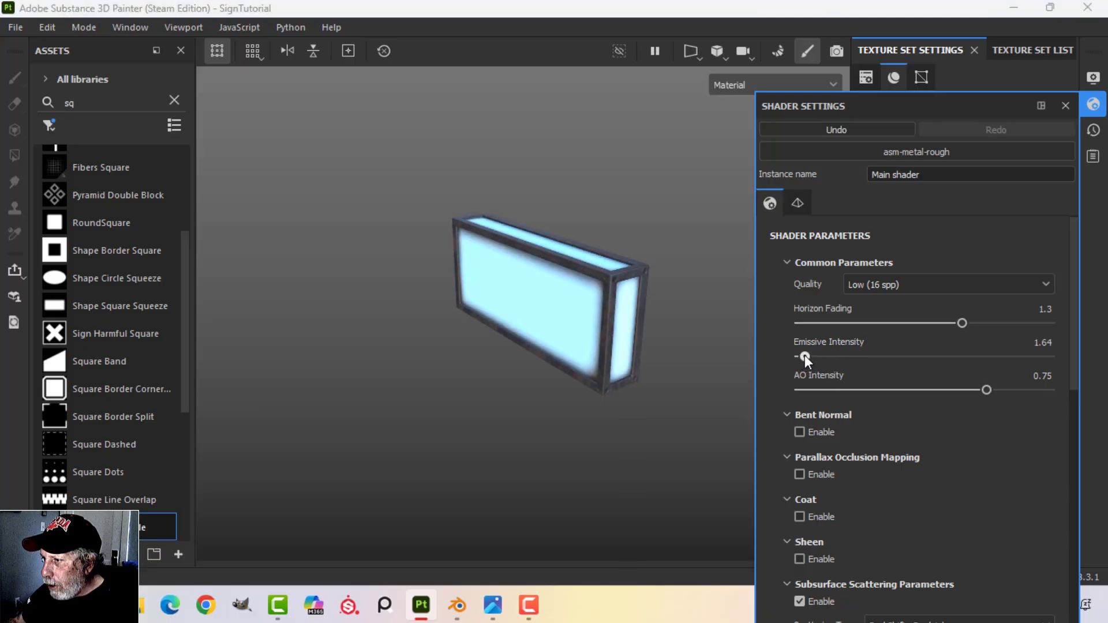
pyautogui.click(1094, 105)
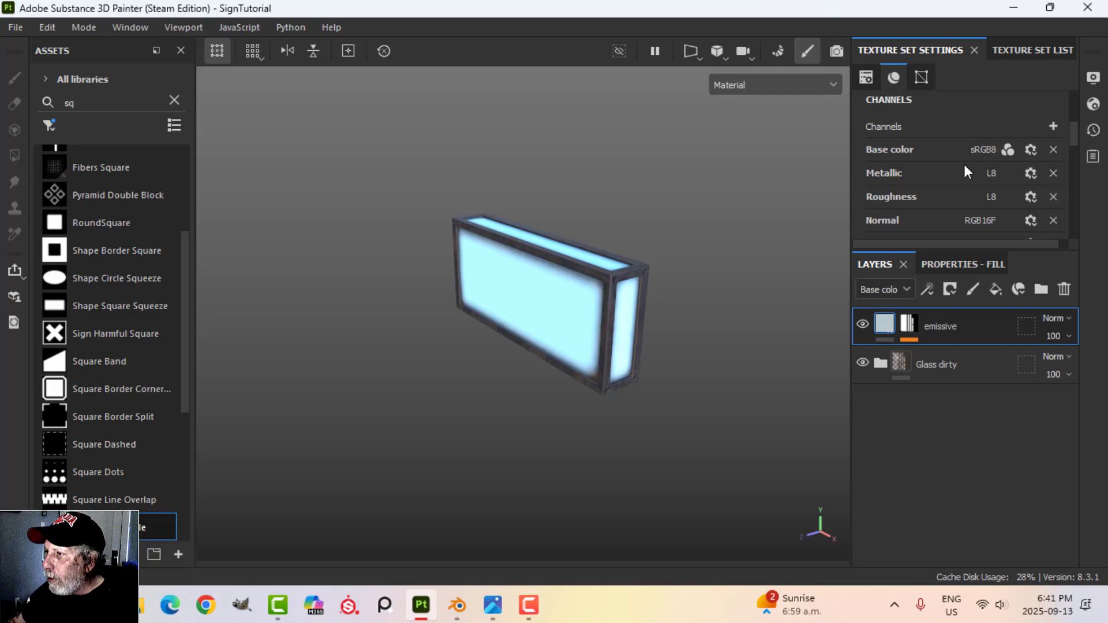
# Add a fill layer above the emissive layer in SignGlass with only the color channel enabled and base color 1F1F1F.
pyautogui.click(1012, 48)
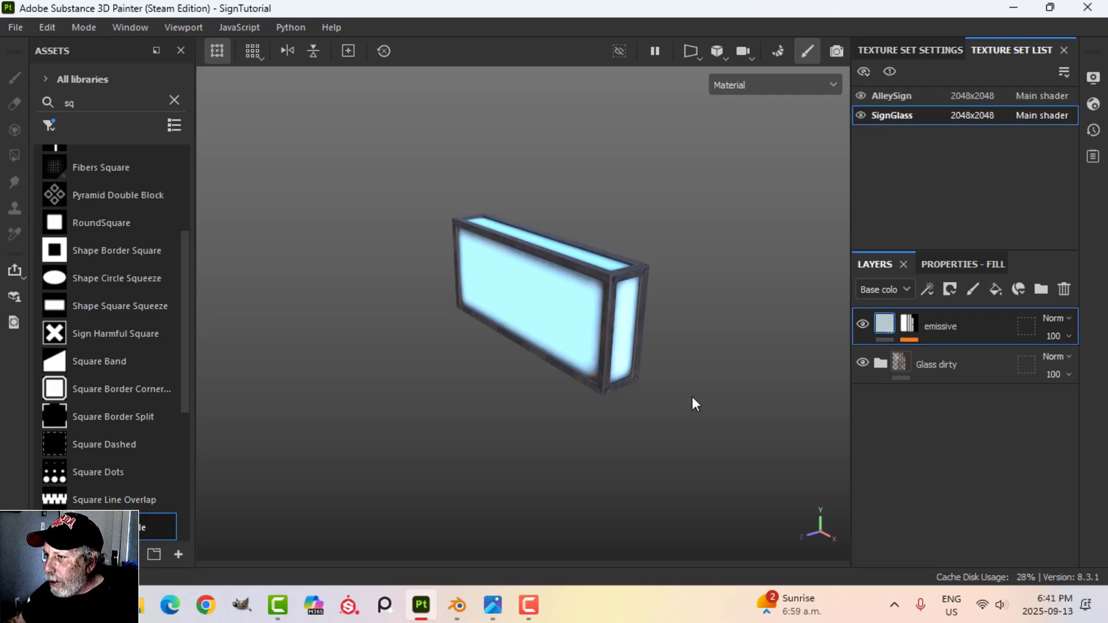
pyautogui.keyDown('alt'); pyautogui.moveTo(691, 397); pyautogui.dragTo(808, 369); pyautogui.keyUp('alt')
pyautogui.click(996, 290)
pyautogui.click(965, 264)
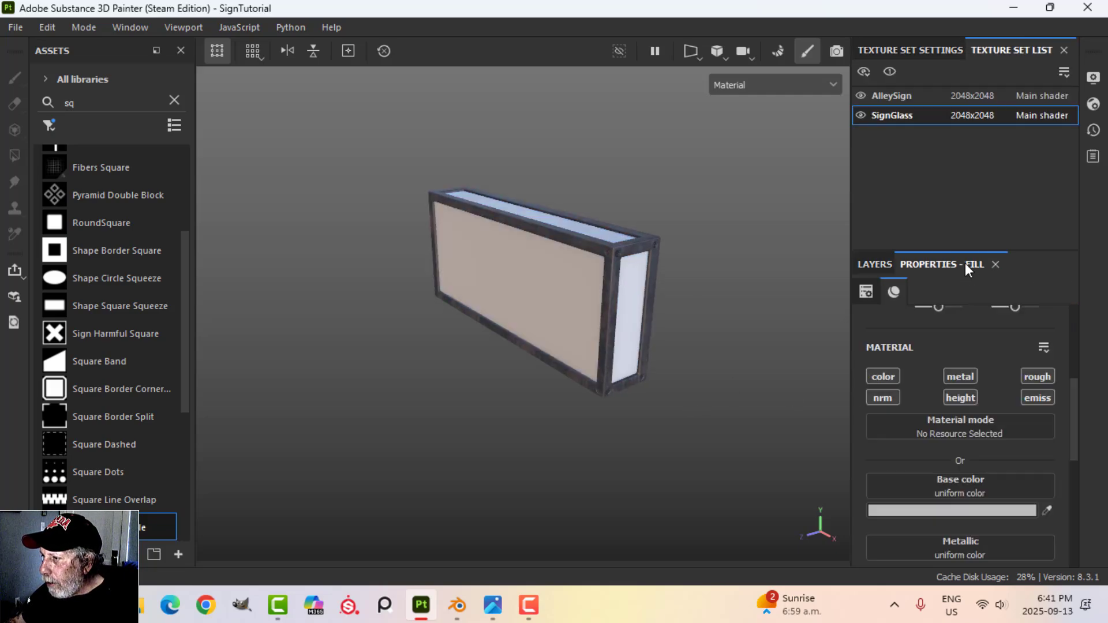
pyautogui.click(889, 377)
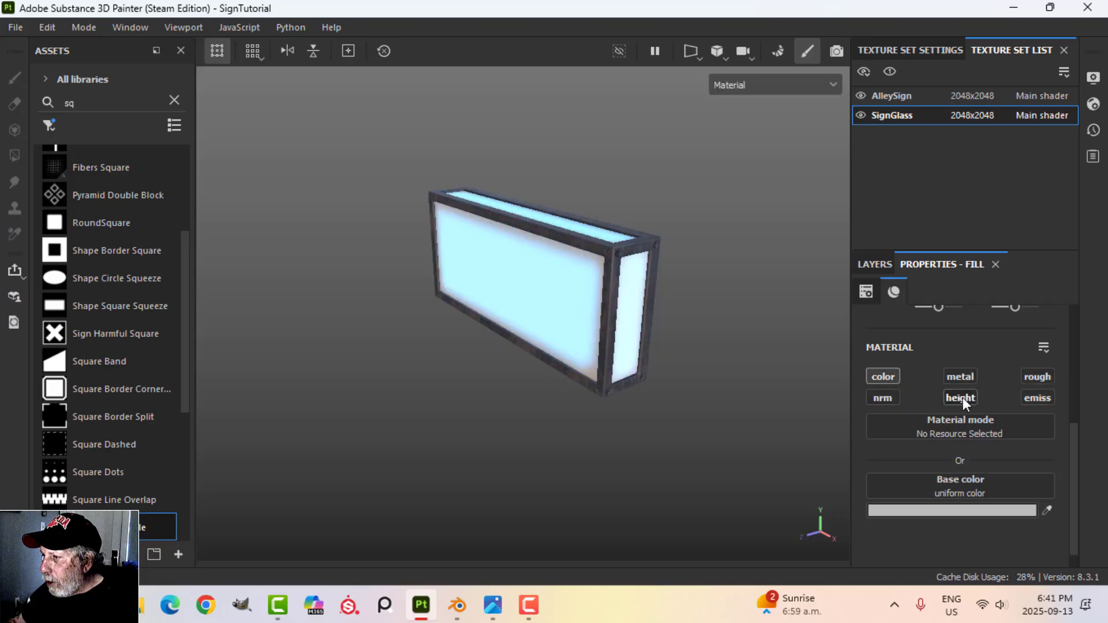
pyautogui.click(930, 511)
pyautogui.moveTo(761, 469); pyautogui.dragTo(739, 477)
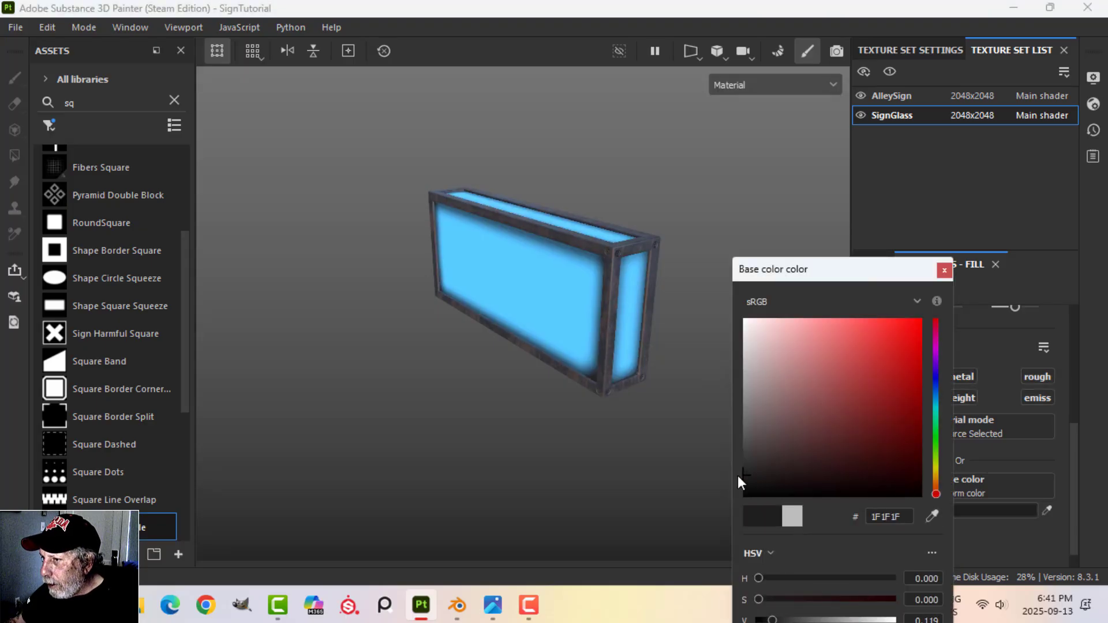
pyautogui.click(943, 270)
# Add a black mask with a paint effect to the new dark fill layer.
pyautogui.click(885, 264)
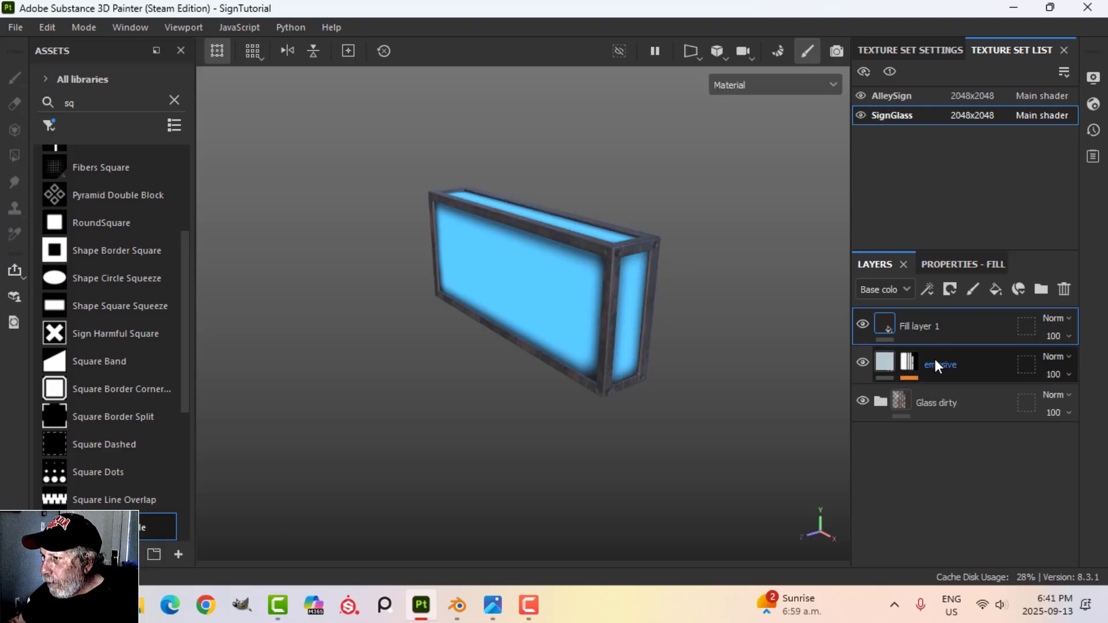
pyautogui.click(951, 289)
pyautogui.click(976, 332)
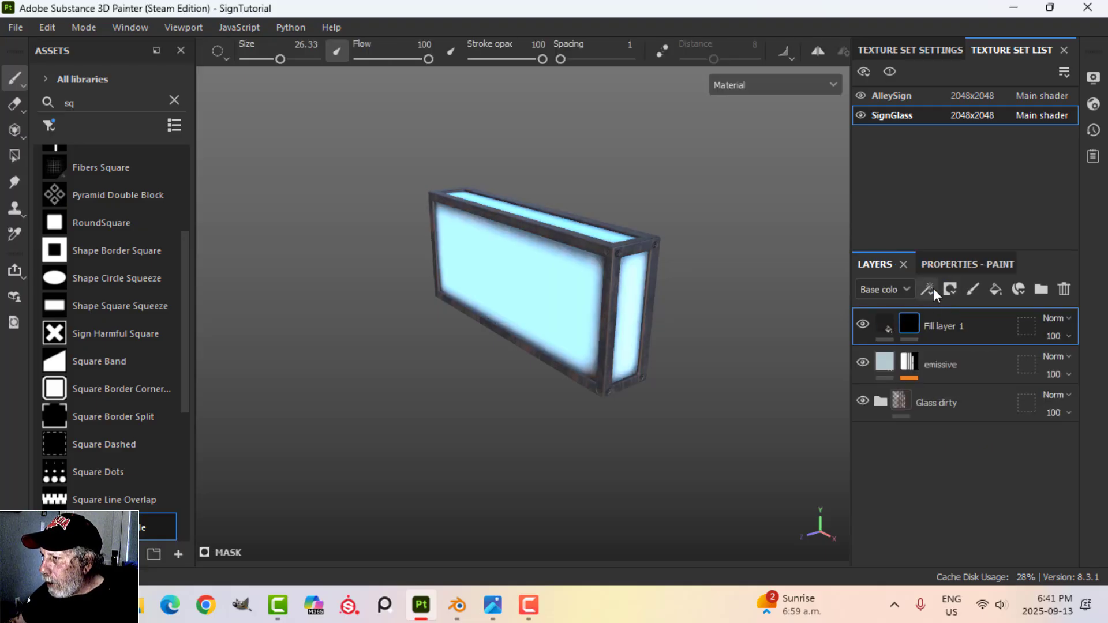
pyautogui.click(929, 289)
pyautogui.click(961, 332)
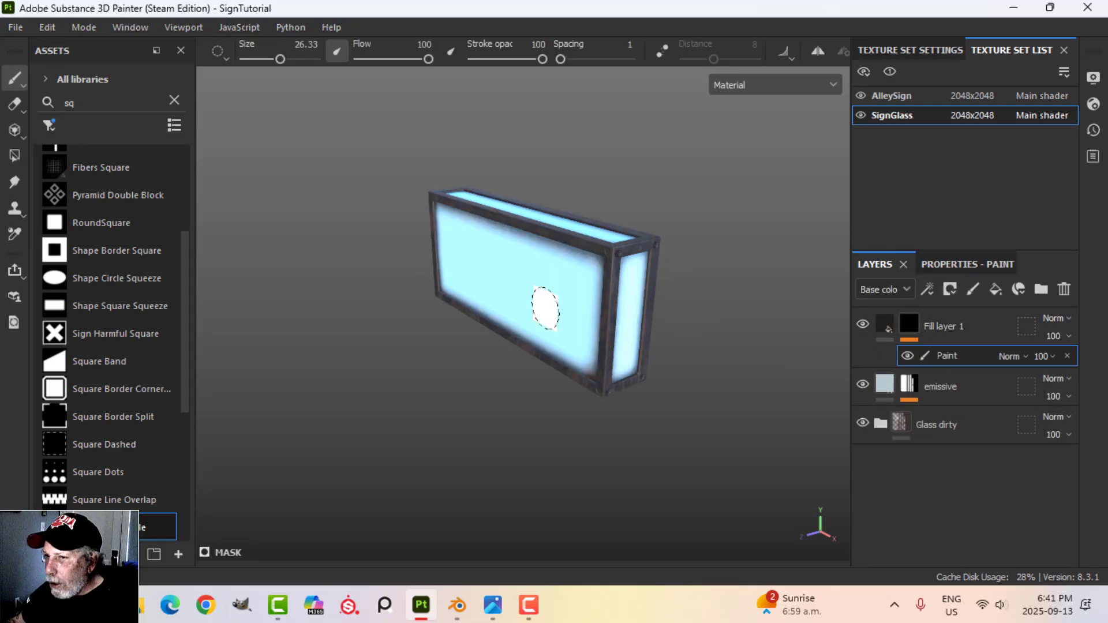
# Search the assets for "font" and load Font Han Sans Japanese Chinese as the brush alpha.
pyautogui.click(173, 99)
pyautogui.click(103, 101)
pyautogui.write('fo')
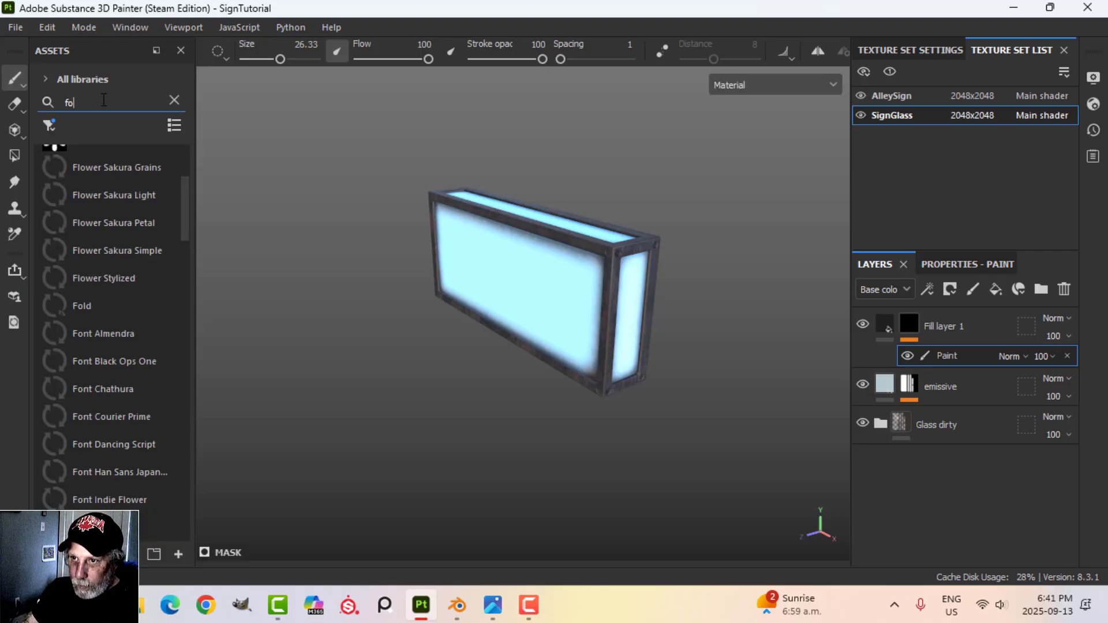
pyautogui.write('nt')
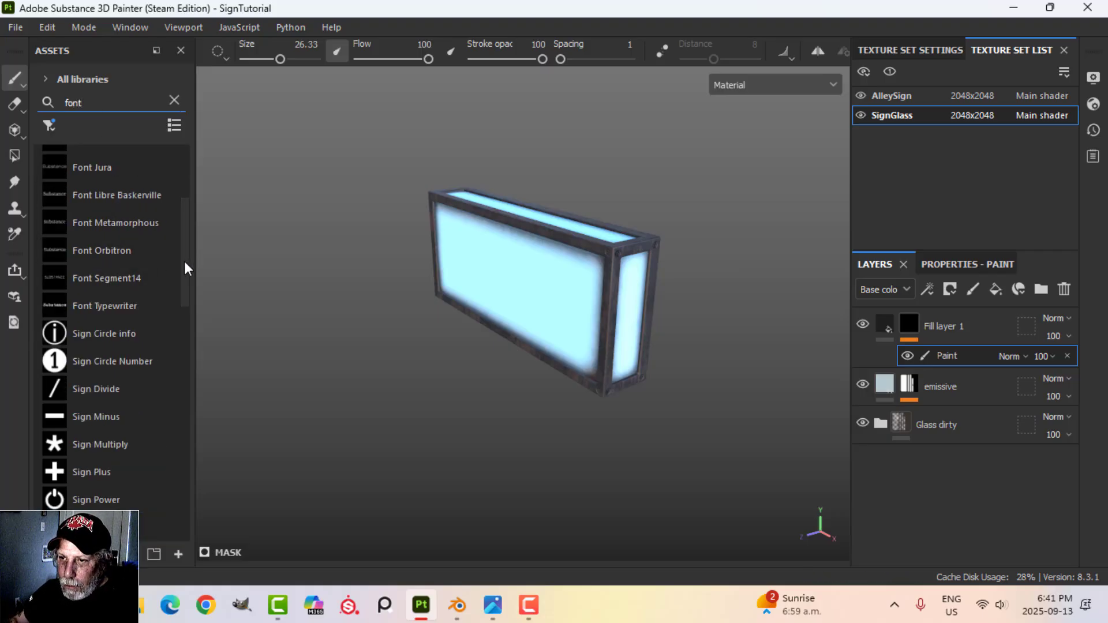
pyautogui.moveTo(184, 261); pyautogui.dragTo(189, 210)
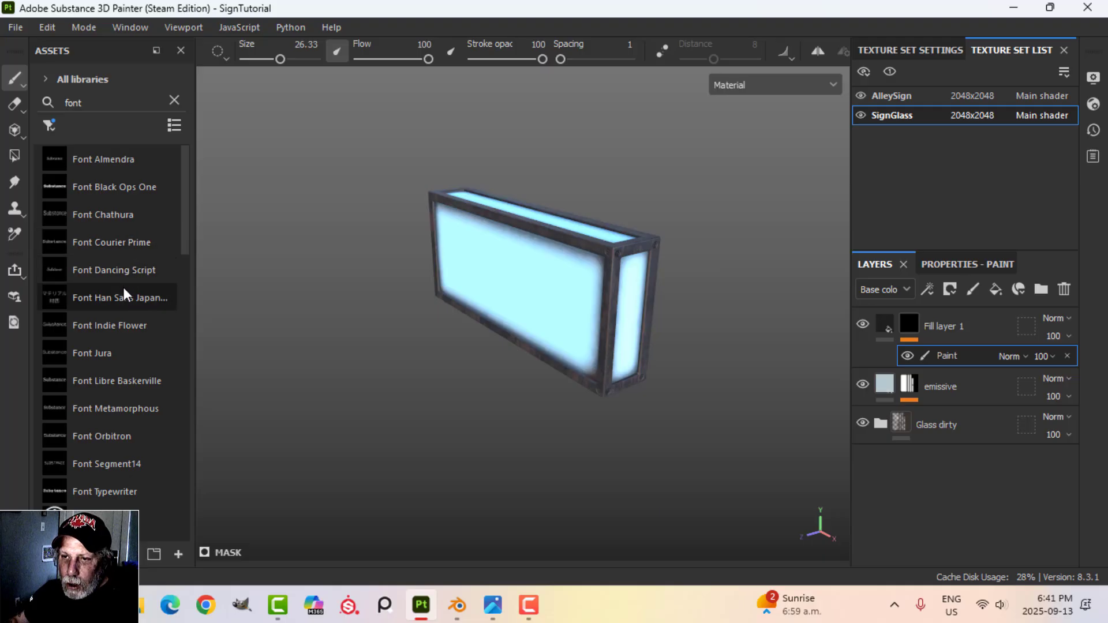
pyautogui.moveTo(115, 298)
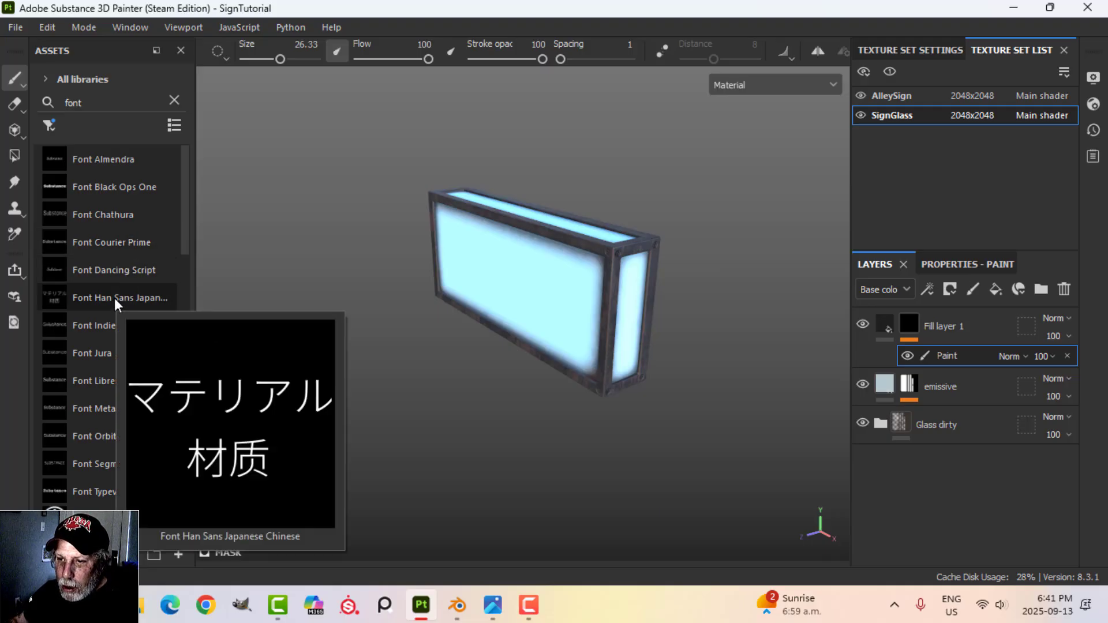
pyautogui.click(114, 298)
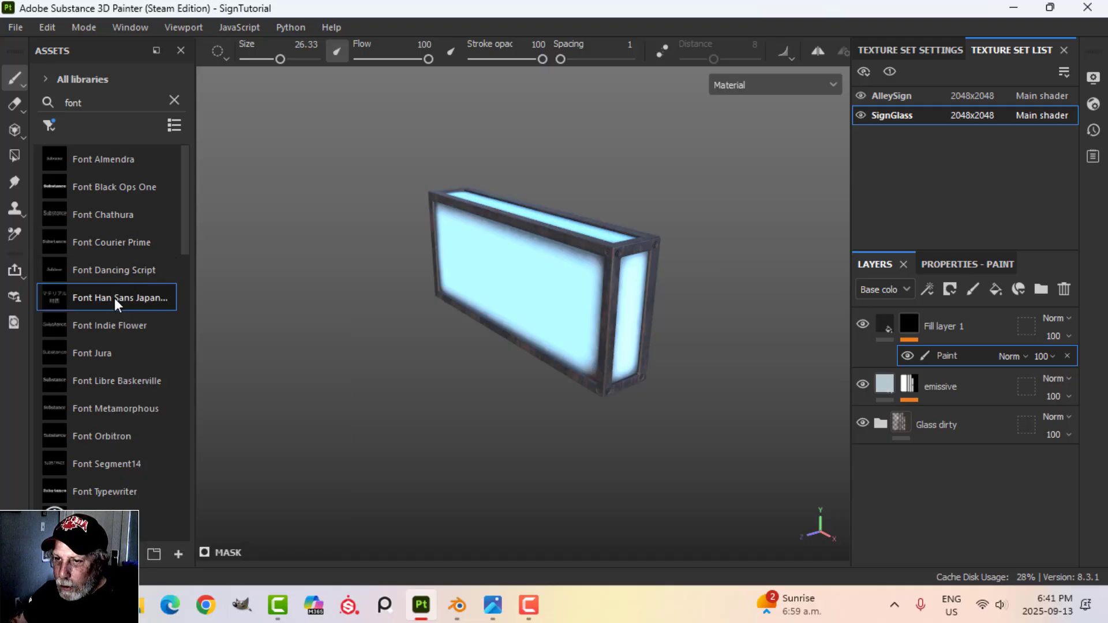
# Shorten the font alpha's text to マテリ in the brush's parameters.
pyautogui.click(970, 265)
pyautogui.scroll(-10, 943, 491)
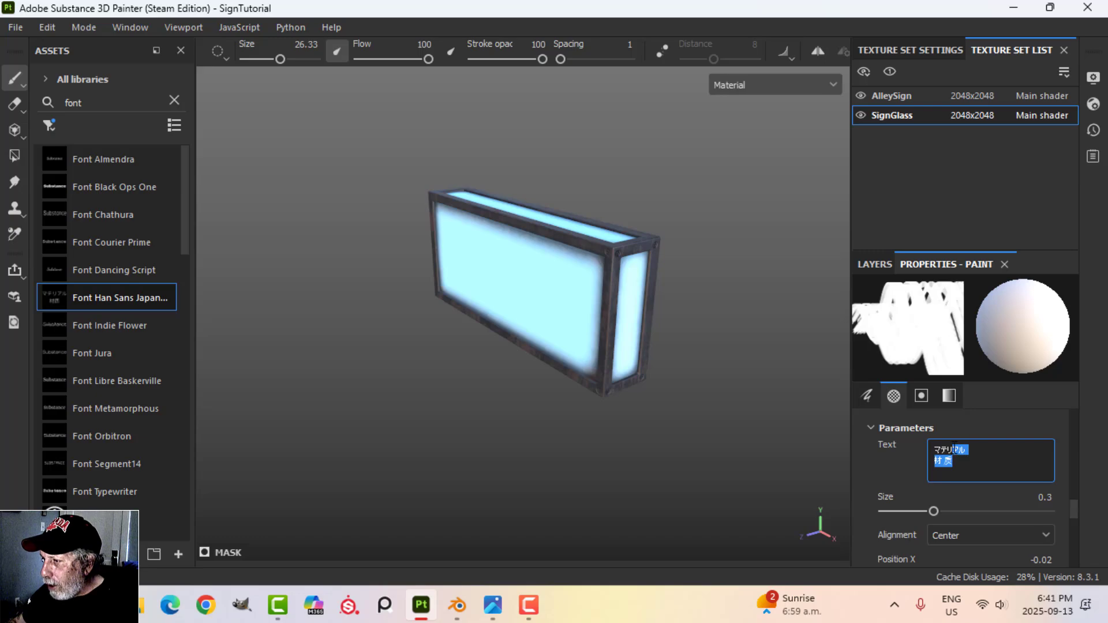
pyautogui.press('BackSpace')
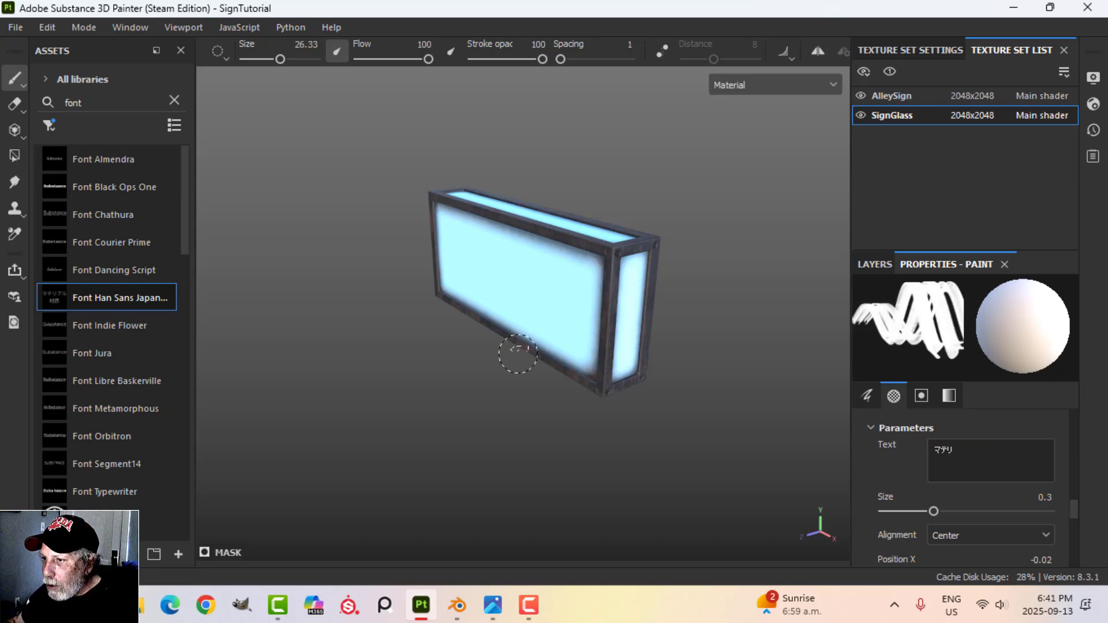
# Set the brush size to 225 and stamp the マテリ text onto the centre of the sign's front panel.
pyautogui.keyDown('alt'); pyautogui.moveTo(518, 354); pyautogui.dragTo(612, 353); pyautogui.keyUp('alt')
pyautogui.scroll(3, 604, 361)
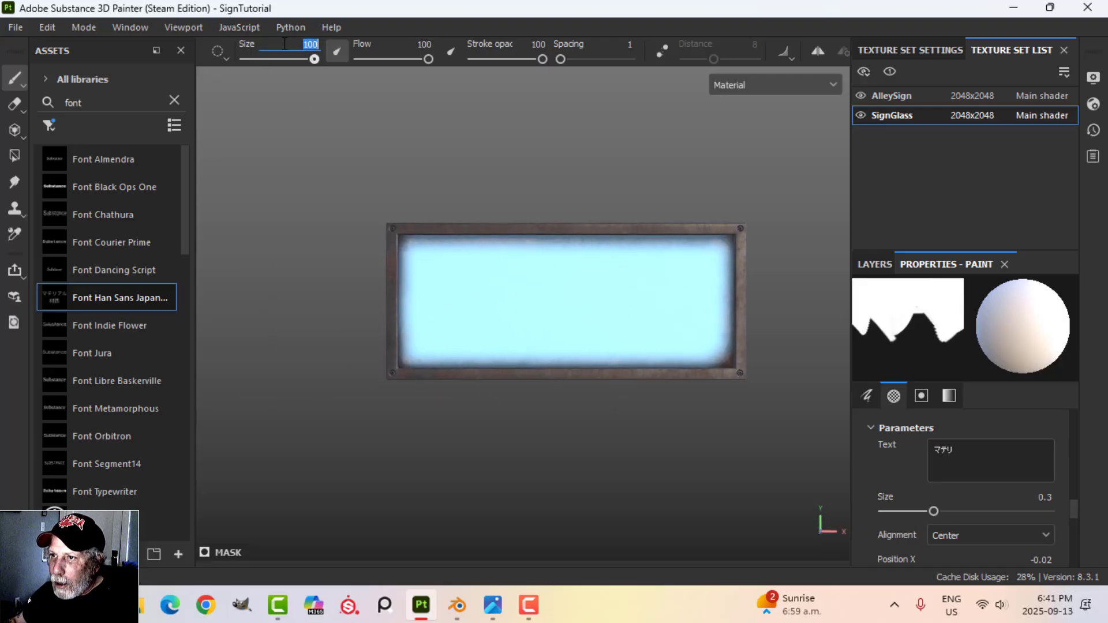
pyautogui.write('225')
pyautogui.press('Return')
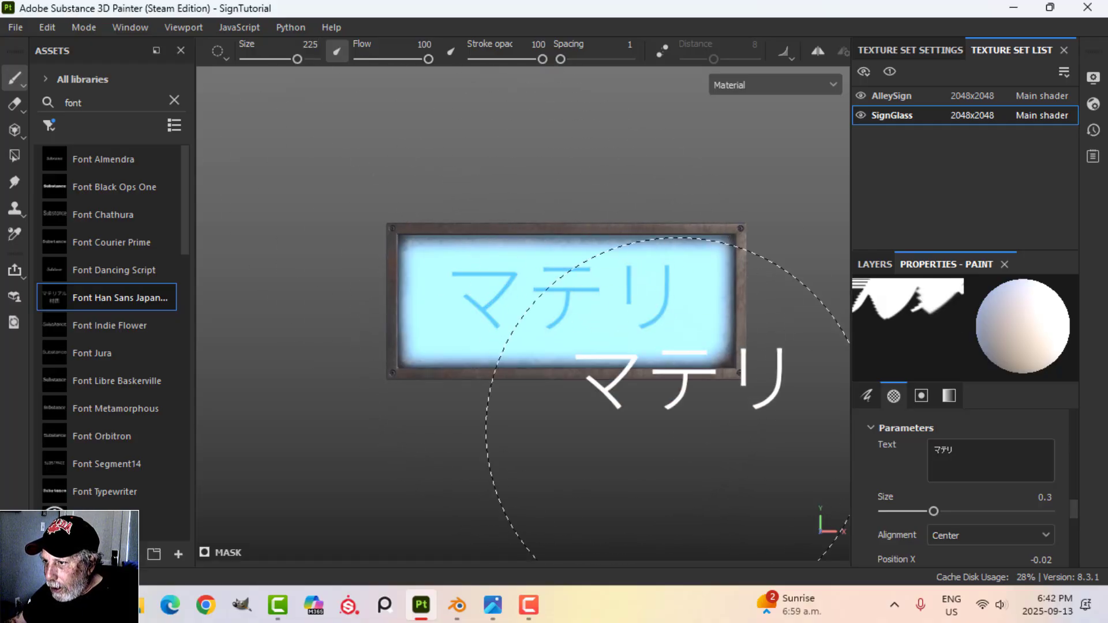
# Enable the emissive channel on the text fill layer, keeping its emissive color black, and inspect the lettering from several angles.
pyautogui.moveTo(660, 423)
pyautogui.keyDown('alt'); pyautogui.mouseDown()
pyautogui.moveTo(648, 350)
pyautogui.moveTo(631, 339)
pyautogui.moveTo(606, 456)
pyautogui.moveTo(577, 404)
pyautogui.mouseUp(); pyautogui.keyUp('alt')
pyautogui.click(875, 265)
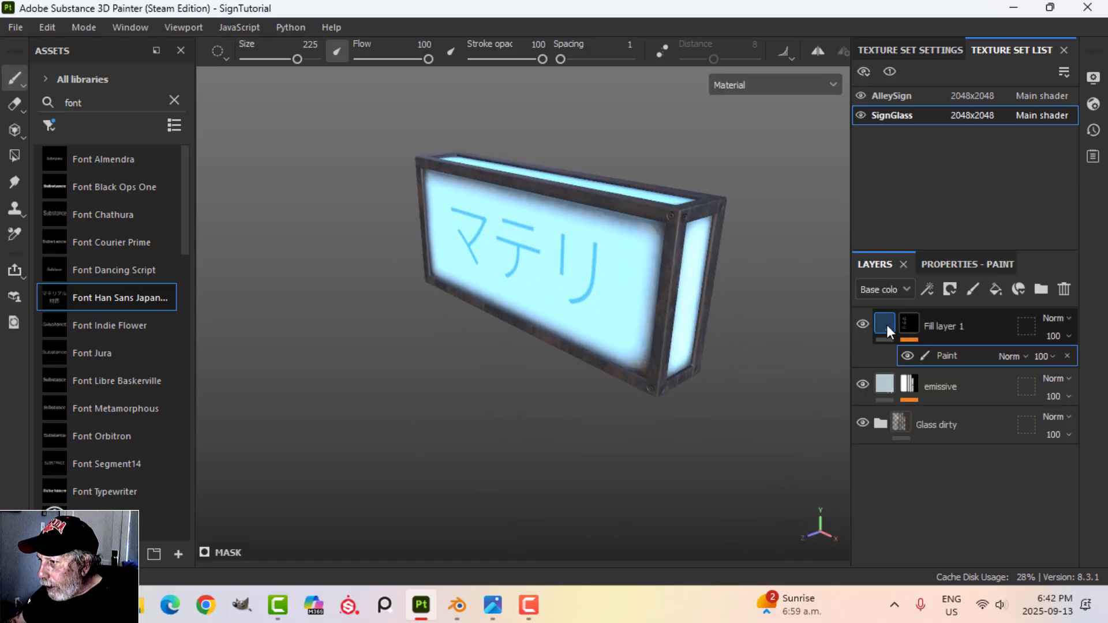
pyautogui.click(887, 325)
pyautogui.click(941, 261)
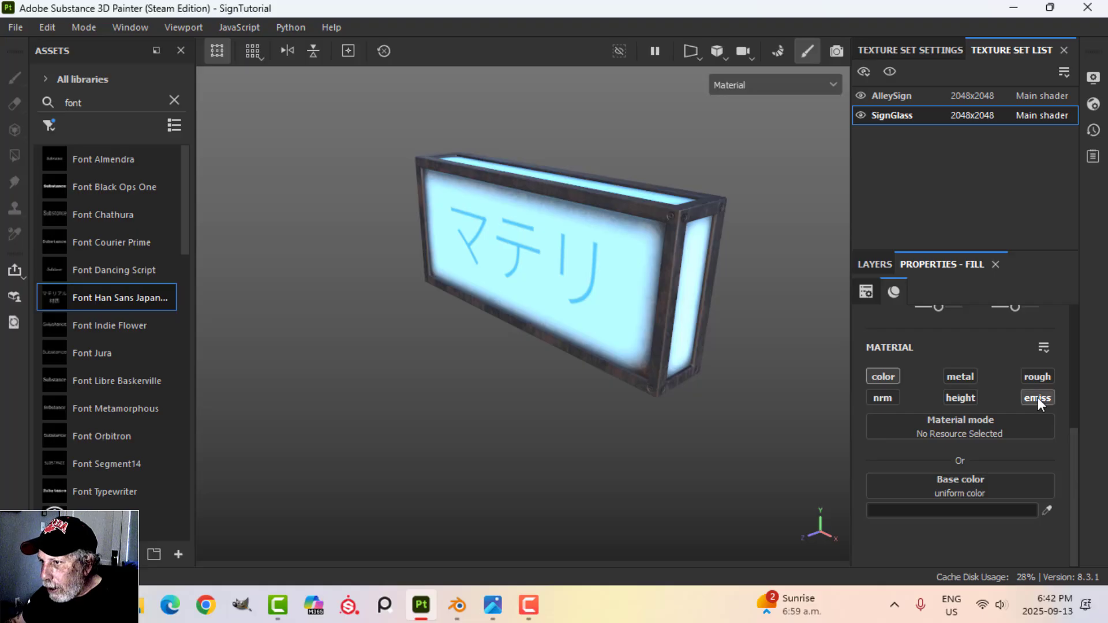
pyautogui.click(1037, 397)
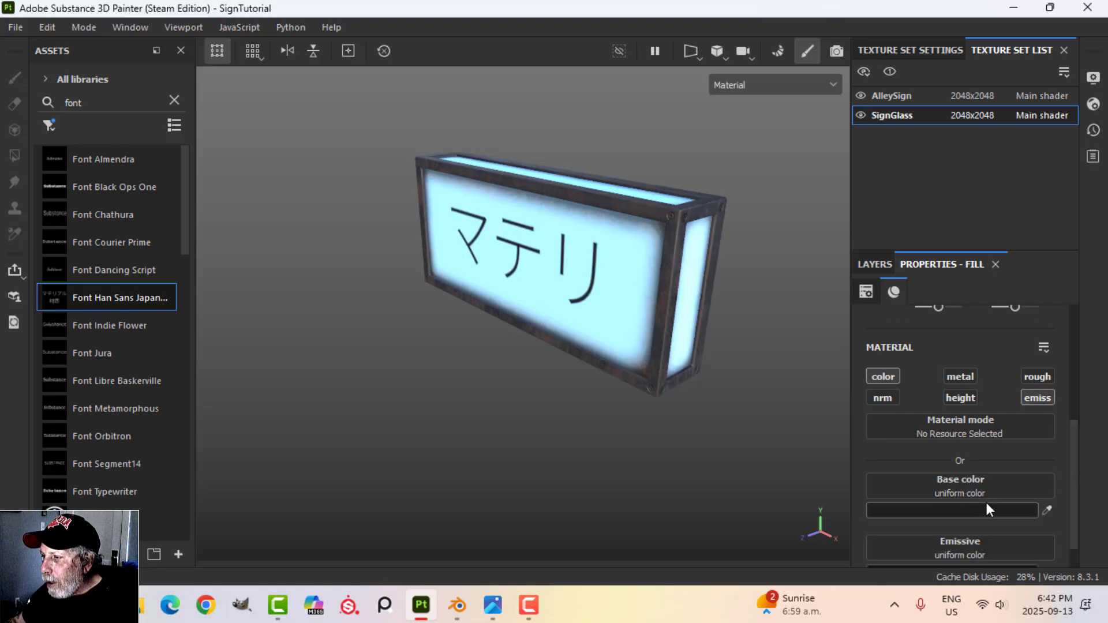
pyautogui.scroll(-1, 986, 500)
pyautogui.scroll(2, 553, 365)
pyautogui.keyDown('alt'); pyautogui.moveTo(553, 365); pyautogui.dragTo(464, 283); pyautogui.keyUp('alt')
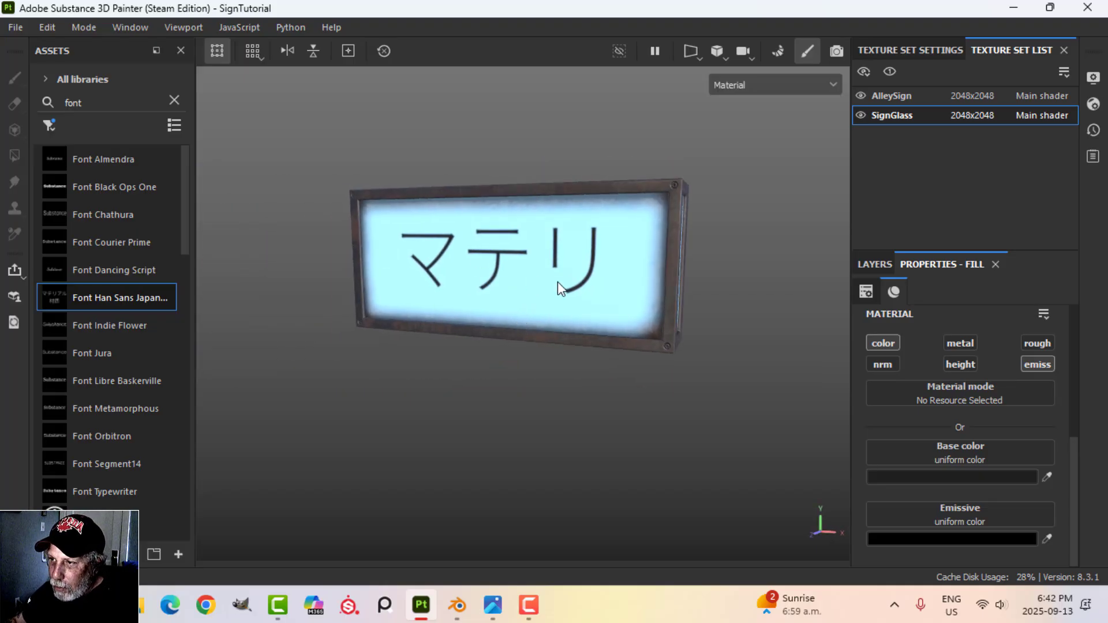
pyautogui.keyDown('alt'); pyautogui.moveTo(558, 283); pyautogui.dragTo(530, 317); pyautogui.keyUp('alt')
pyautogui.keyDown('alt'); pyautogui.moveTo(507, 283); pyautogui.dragTo(548, 301); pyautogui.keyUp('alt')
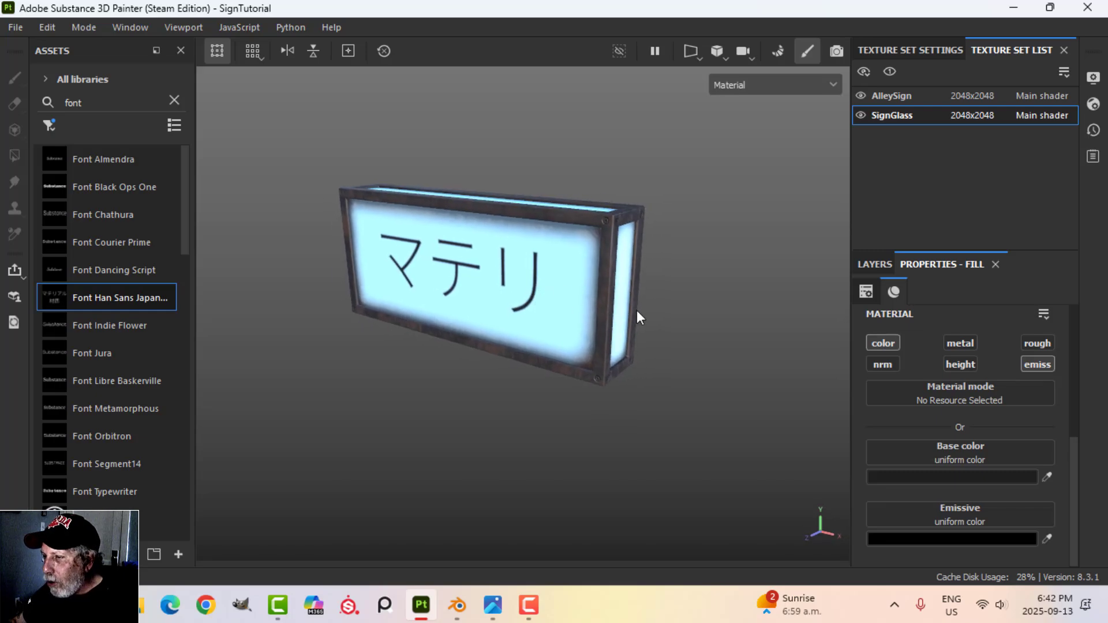
# Add a Blur filter to the text layer's mask and set its Blur Intensity to 1.11.
pyautogui.click(874, 265)
pyautogui.rightClick(910, 324)
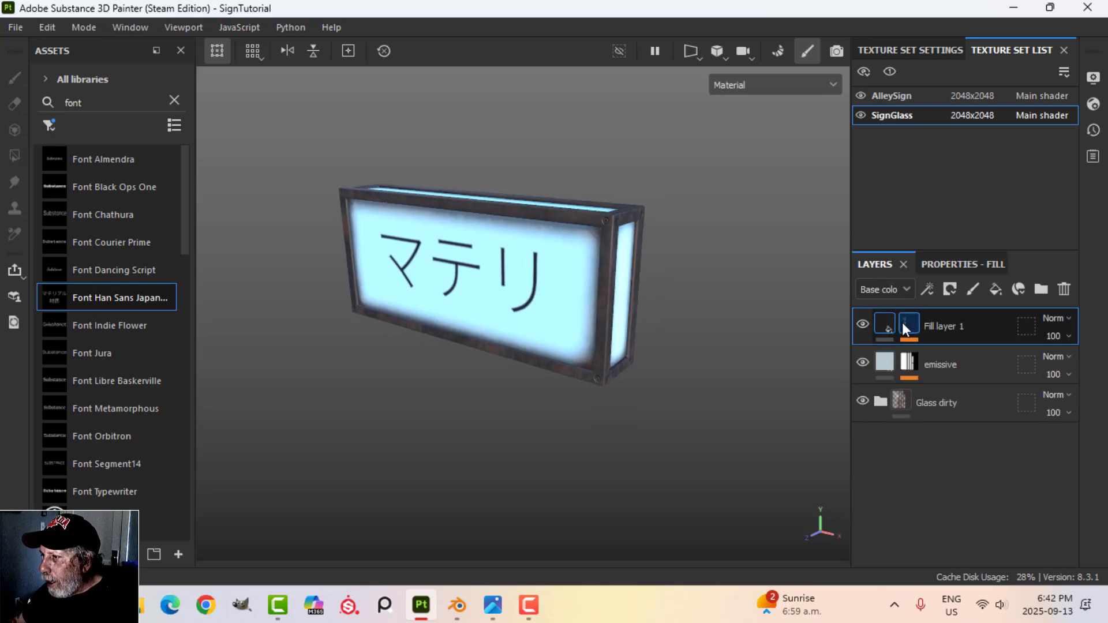
pyautogui.click(949, 363)
pyautogui.click(929, 291)
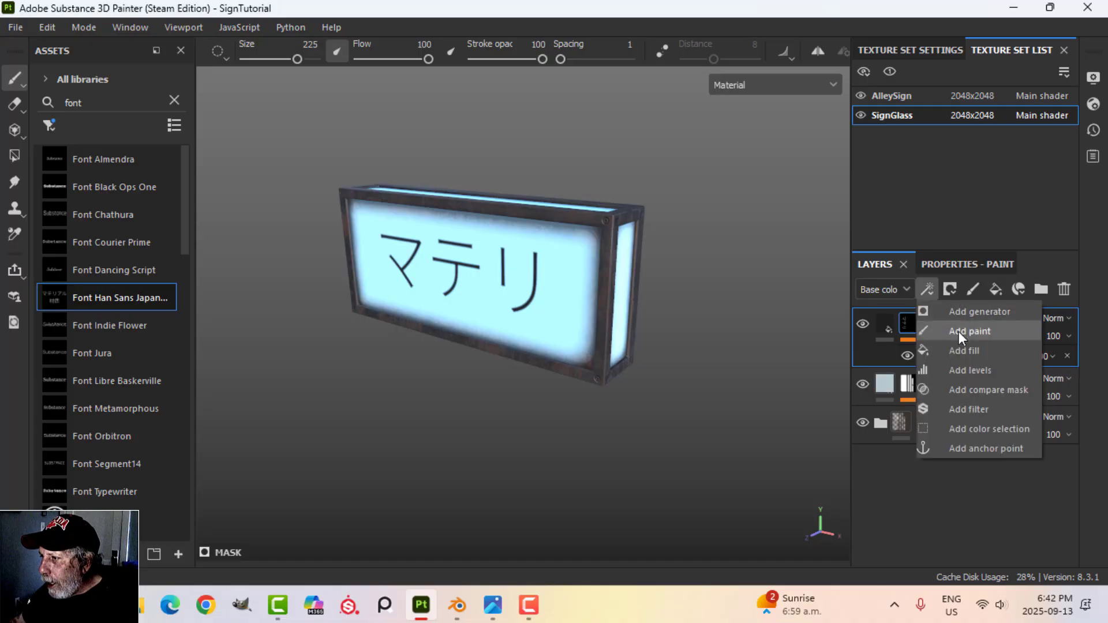
pyautogui.click(976, 407)
pyautogui.click(963, 264)
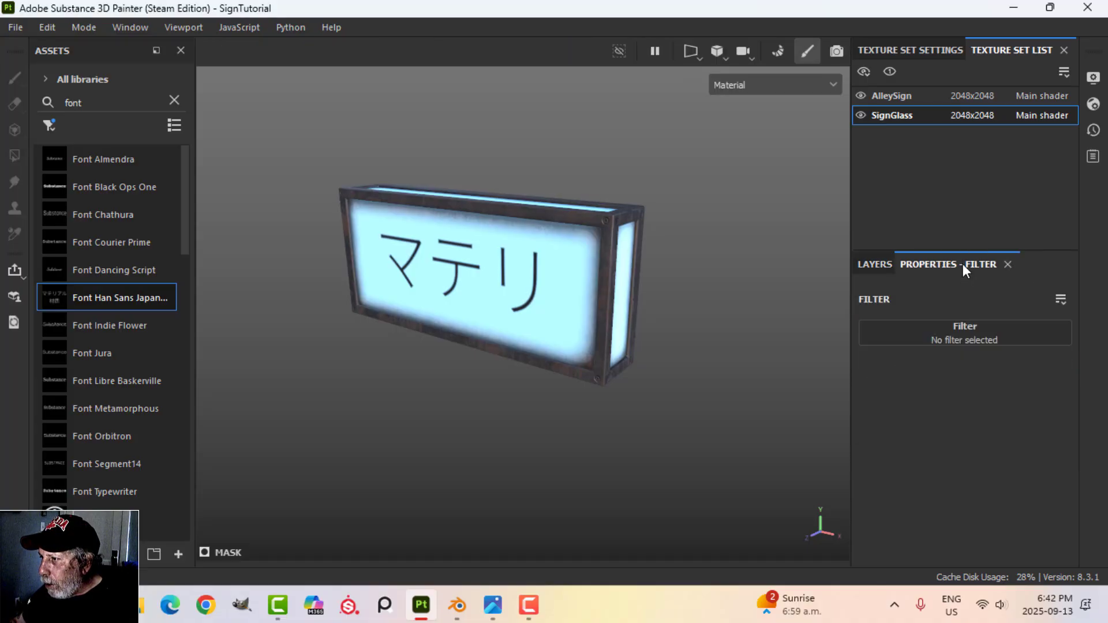
pyautogui.click(969, 328)
pyautogui.click(1027, 387)
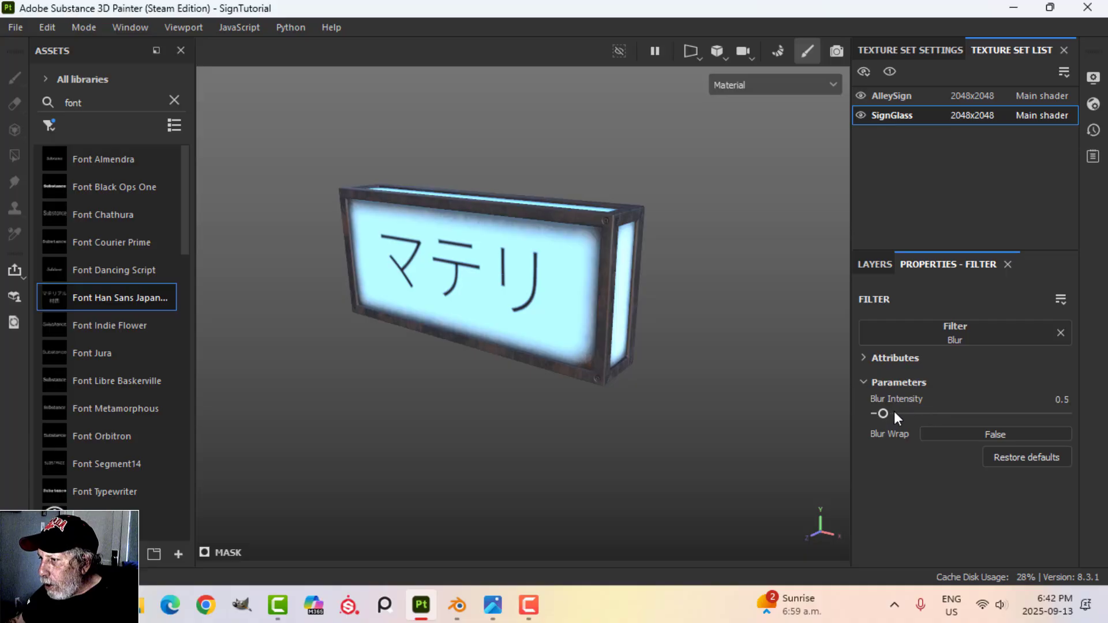
pyautogui.moveTo(885, 412); pyautogui.dragTo(890, 413)
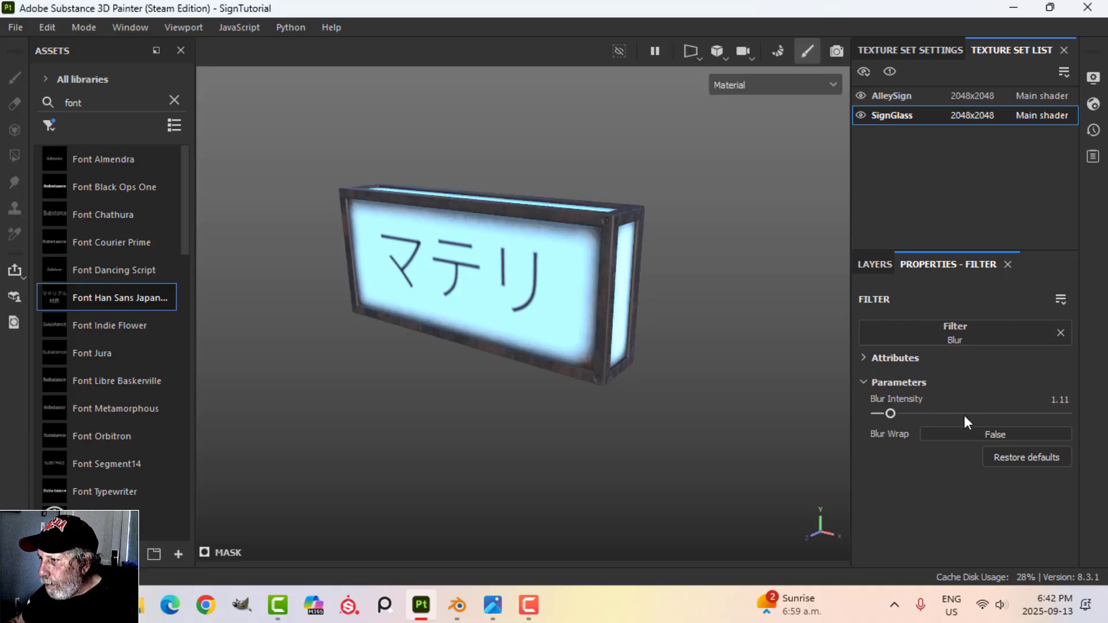
# Add a Glow filter above the Blur filter on the mask of the マテリ text layer.
pyautogui.click(876, 265)
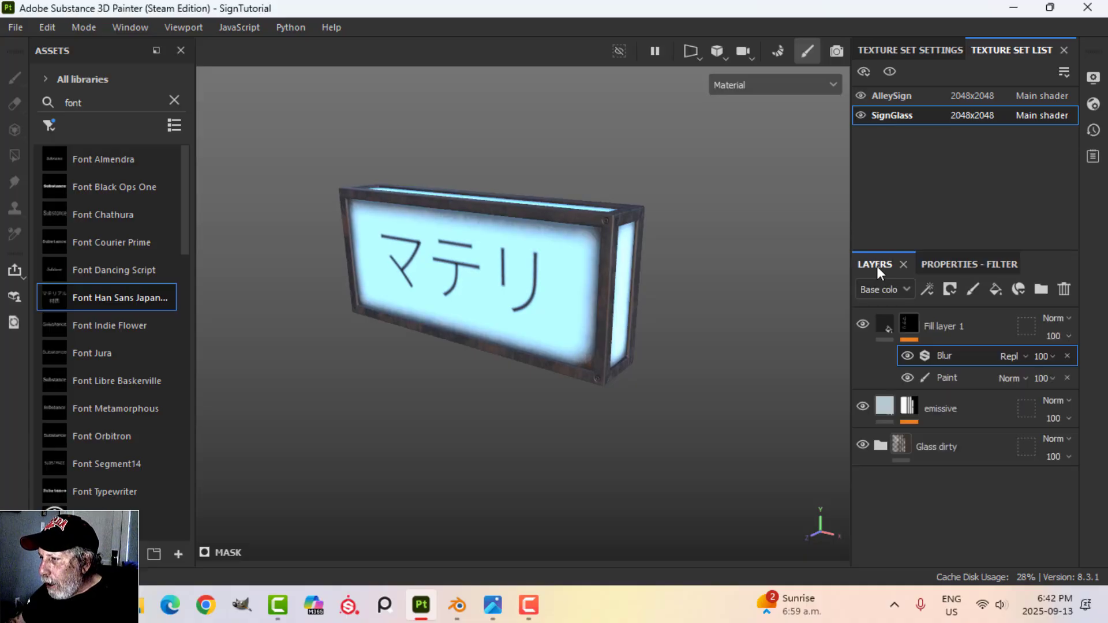
pyautogui.click(930, 288)
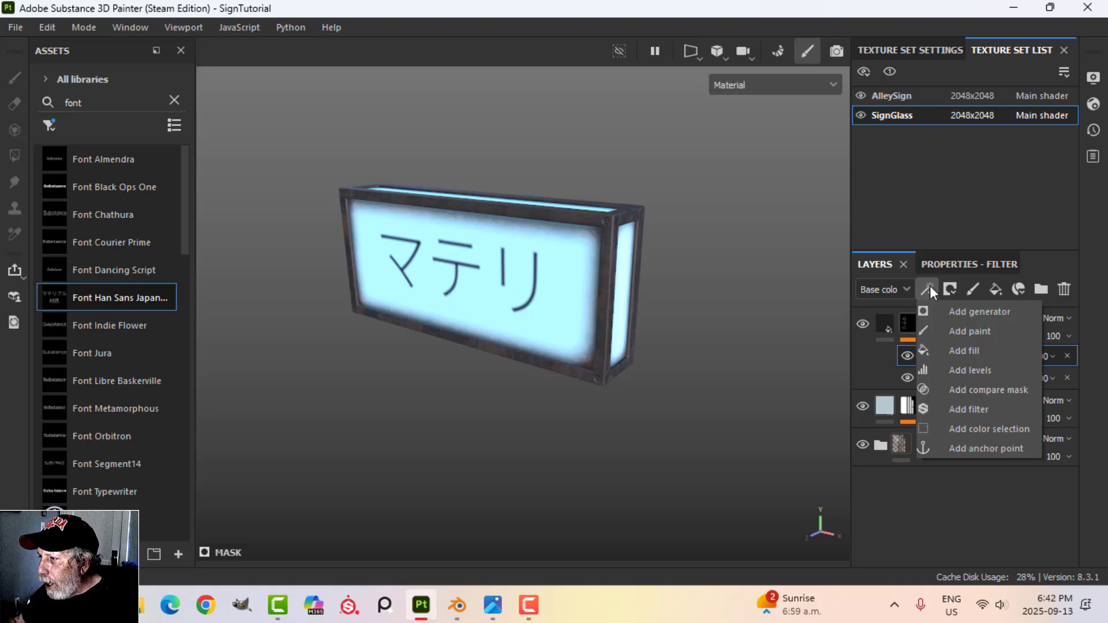
pyautogui.click(980, 410)
pyautogui.click(961, 263)
pyautogui.click(983, 335)
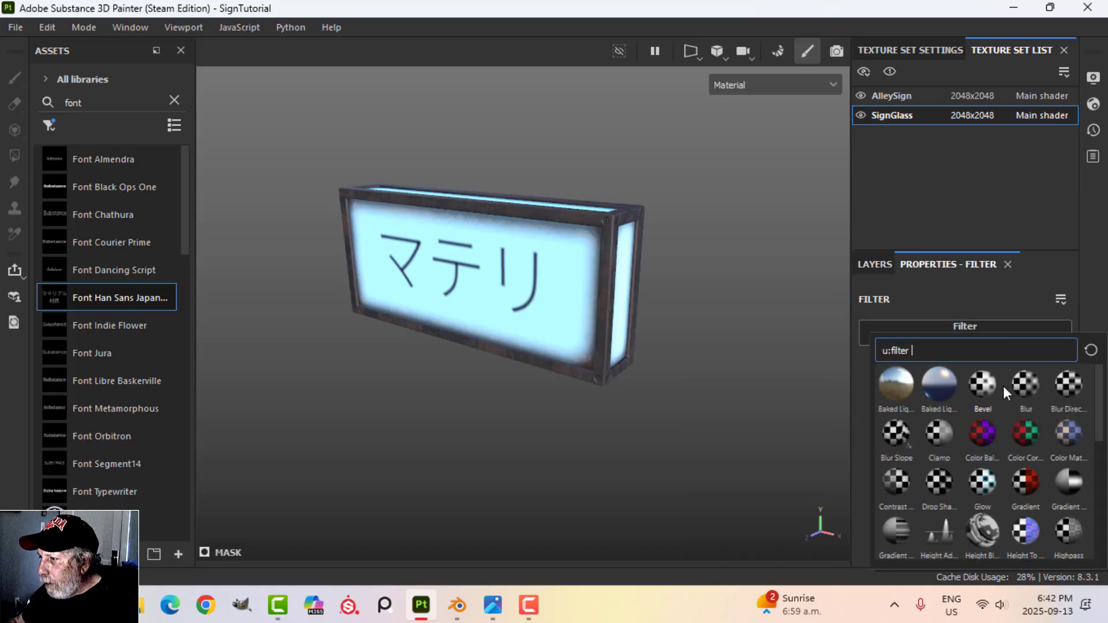
pyautogui.scroll(-3, 1003, 404)
pyautogui.scroll(3, 984, 439)
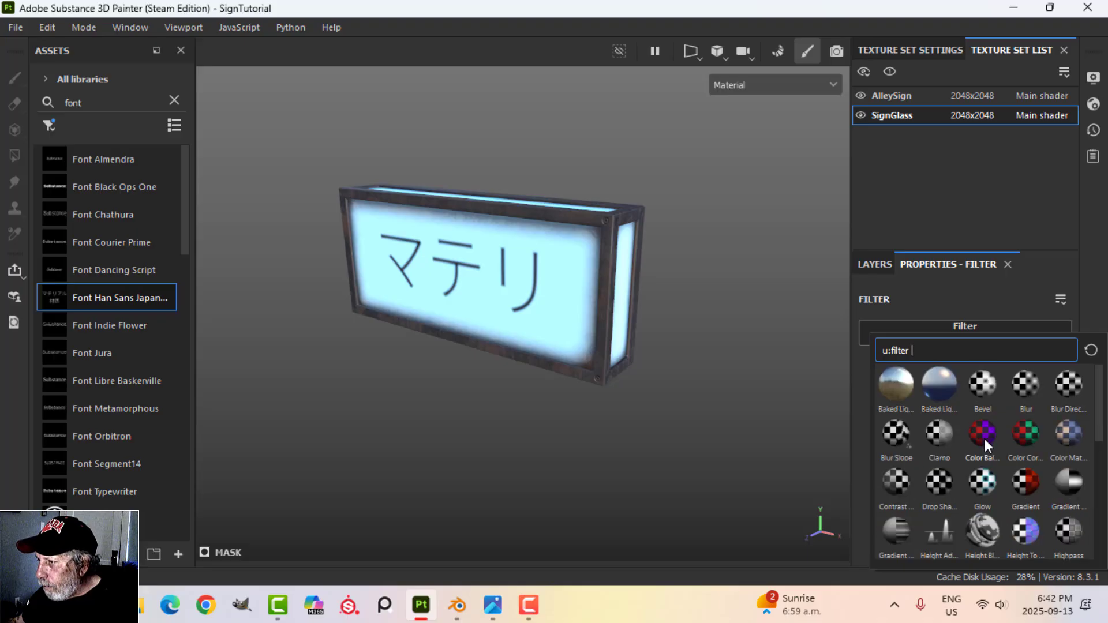
pyautogui.press('Escape')
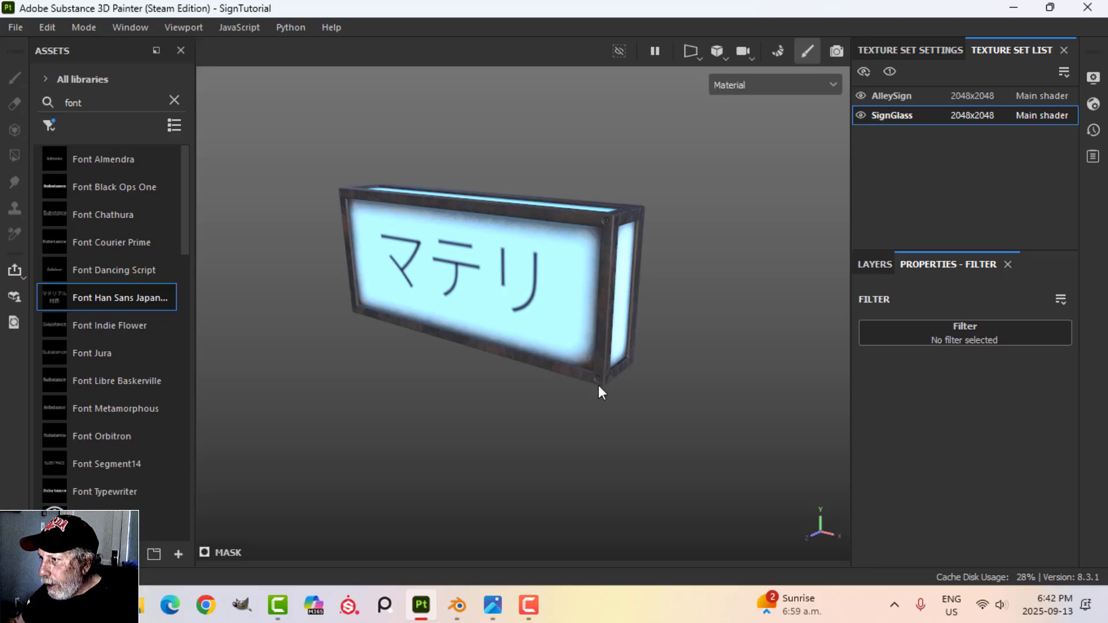
pyautogui.keyDown('alt'); pyautogui.moveTo(576, 353); pyautogui.dragTo(540, 345); pyautogui.keyUp('alt')
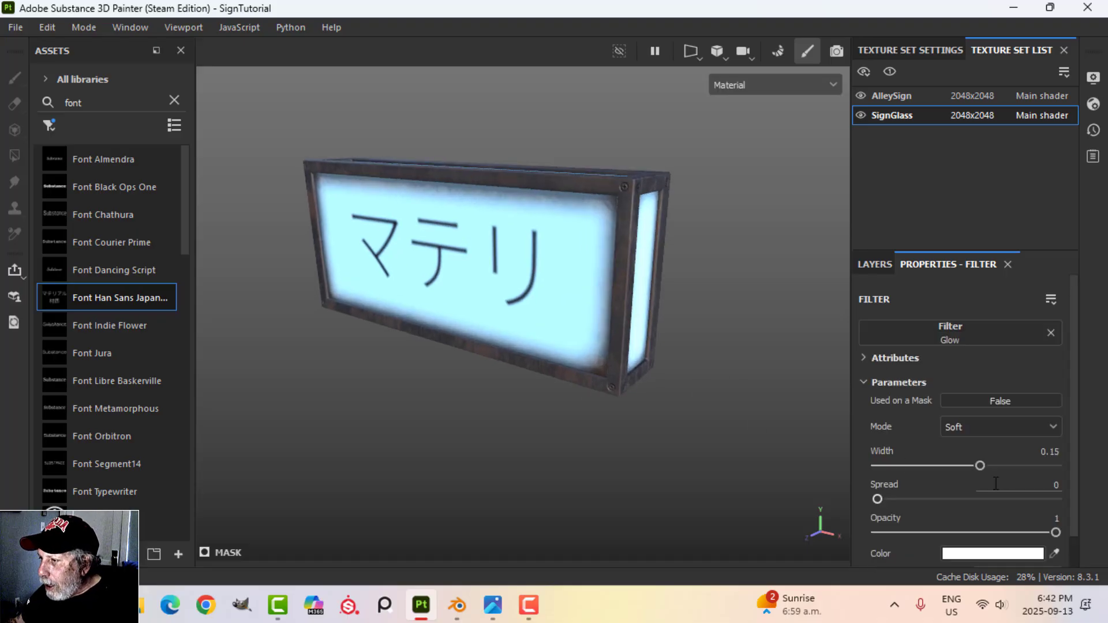
# Set the Glow filter's width to 0.3, spread to 0.2 and opacity to 0.15.
pyautogui.click(1034, 450)
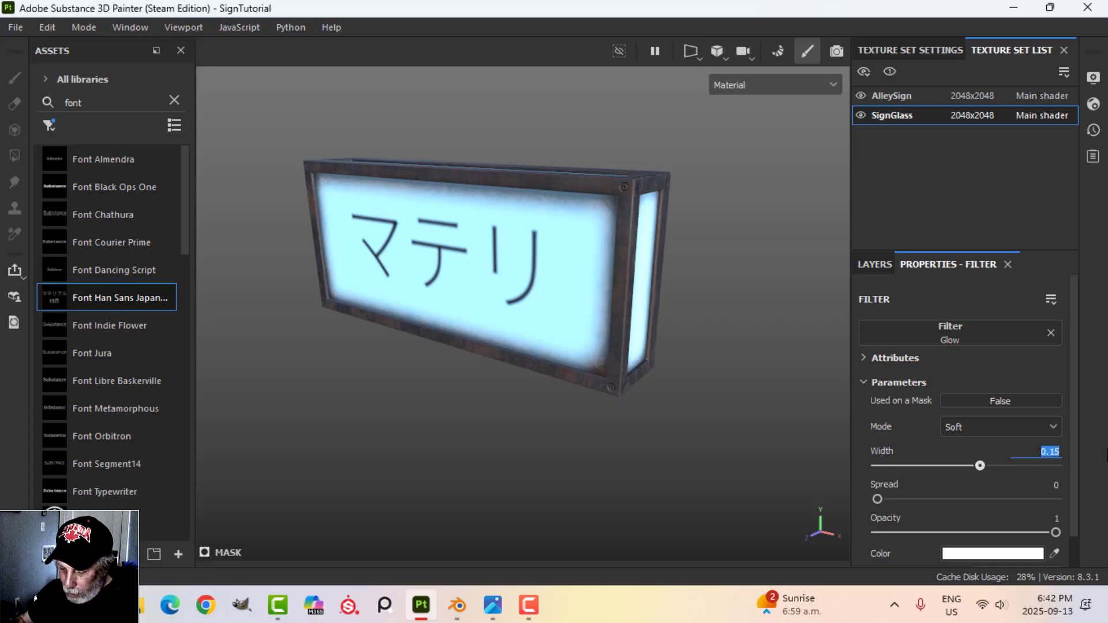
pyautogui.write('.3')
pyautogui.press('Return')
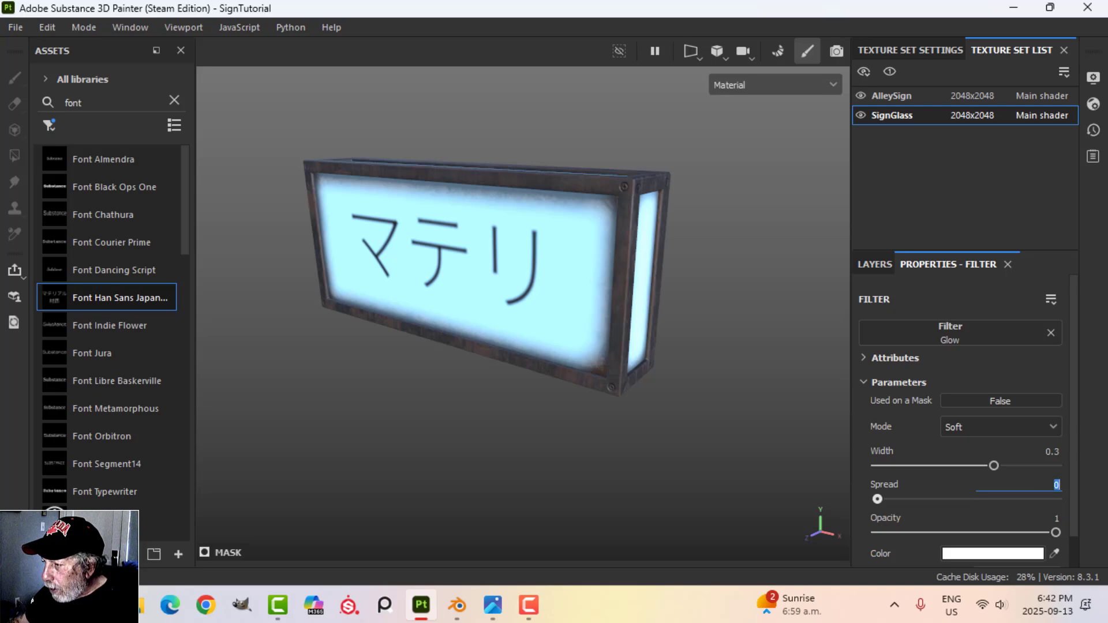
pyautogui.click(1058, 485)
pyautogui.write('.15')
pyautogui.press('Return')
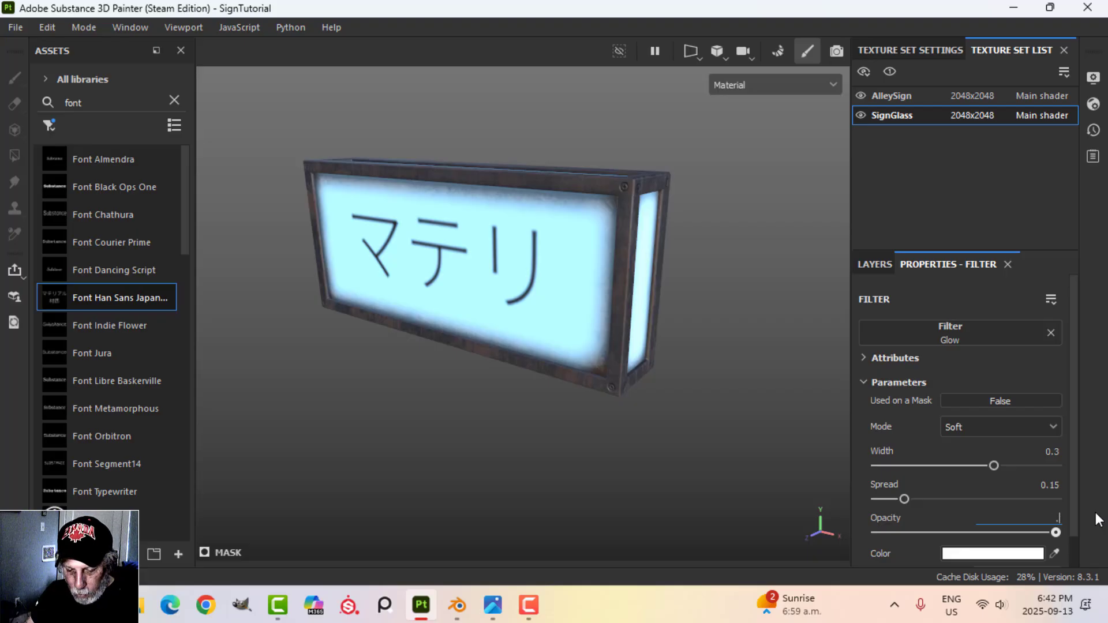
pyautogui.press('Return')
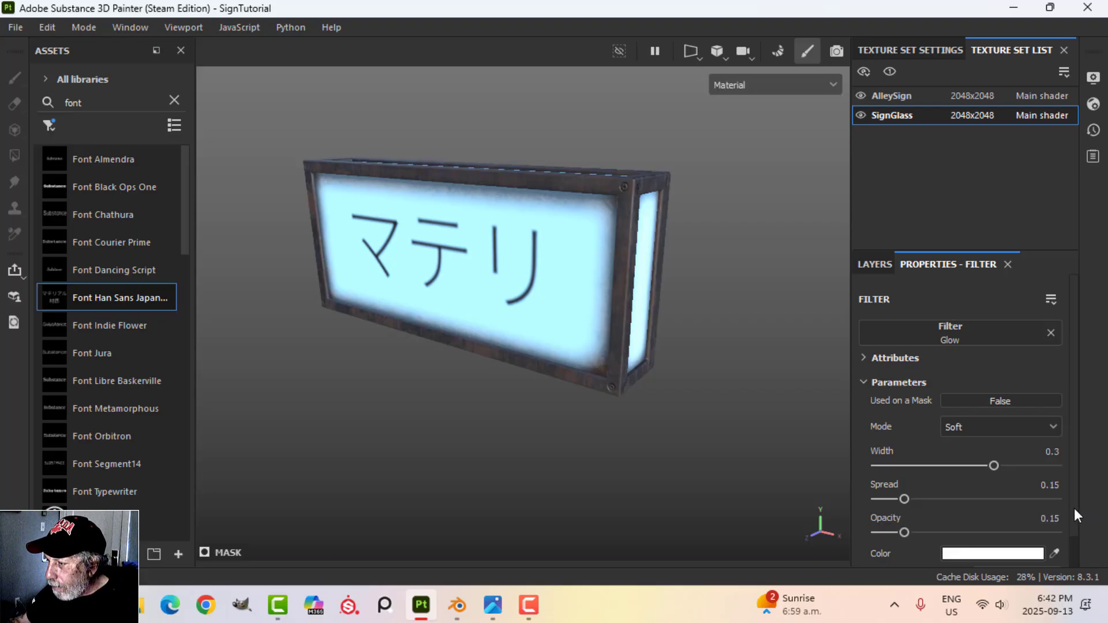
pyautogui.click(1042, 484)
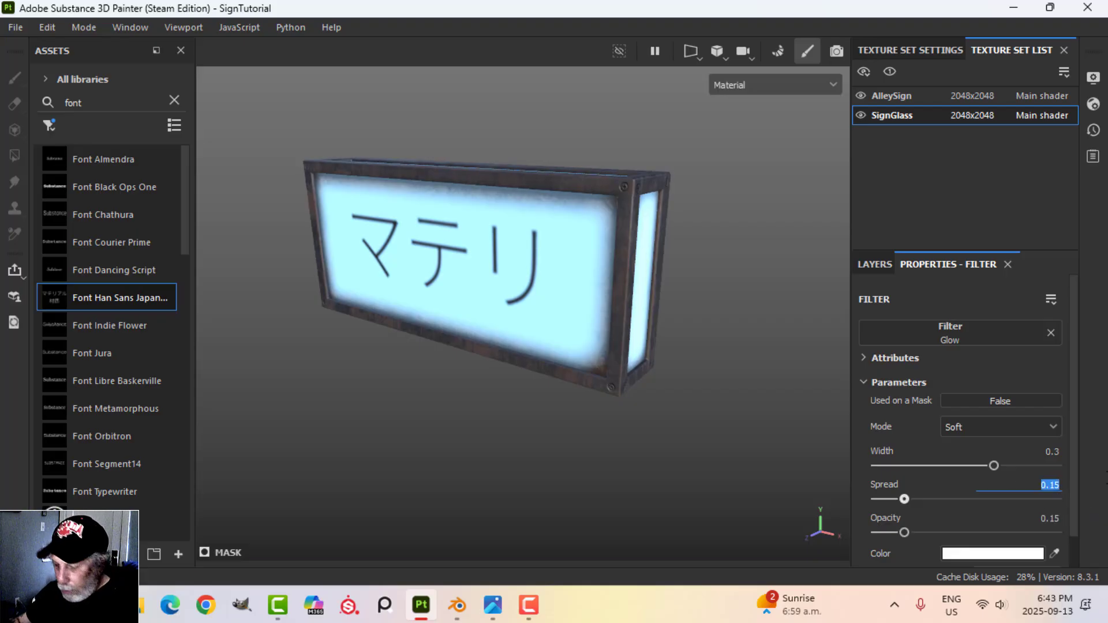
pyautogui.press('Return')
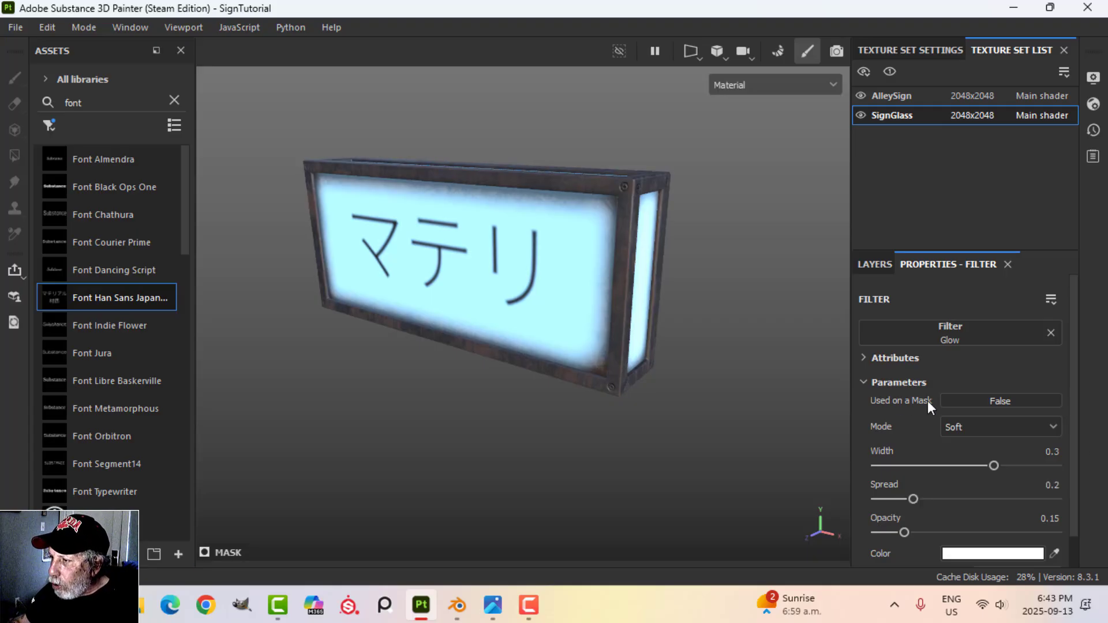
# Enable Used on a Mask for the Glow filter, with spread set to 0 and opacity to 0.1.
pyautogui.click(995, 400)
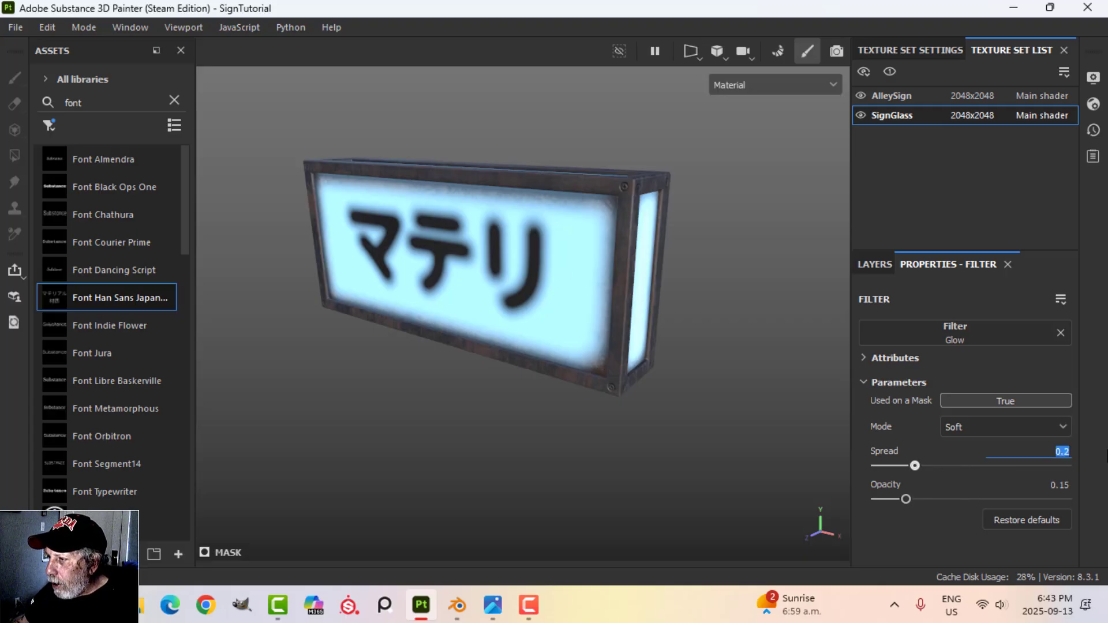
pyautogui.press('Return')
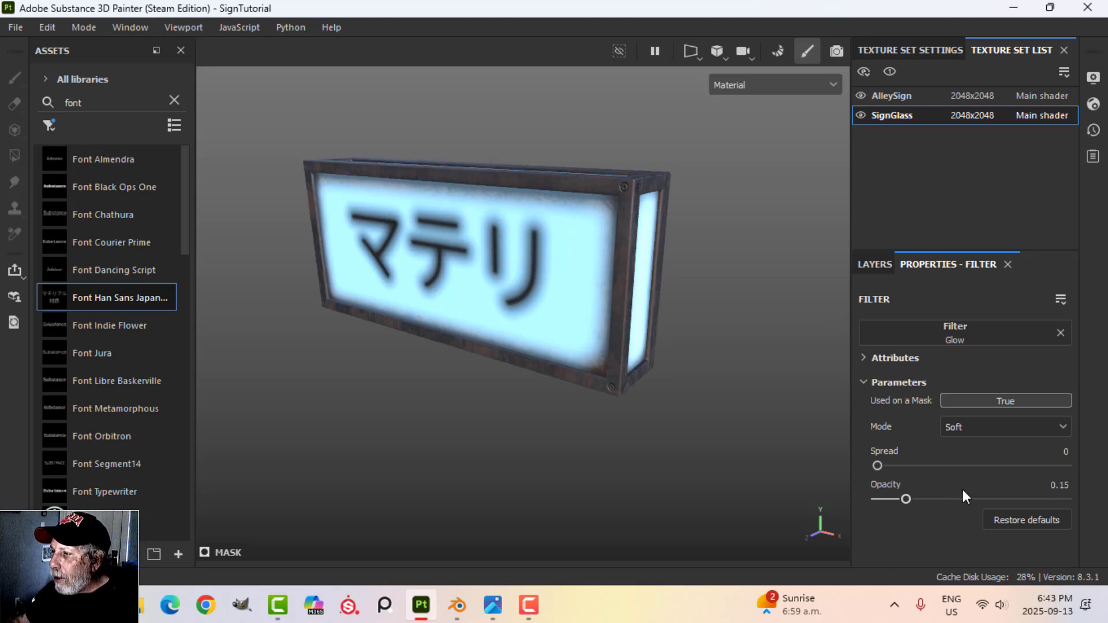
pyautogui.click(1032, 482)
pyautogui.write('.')
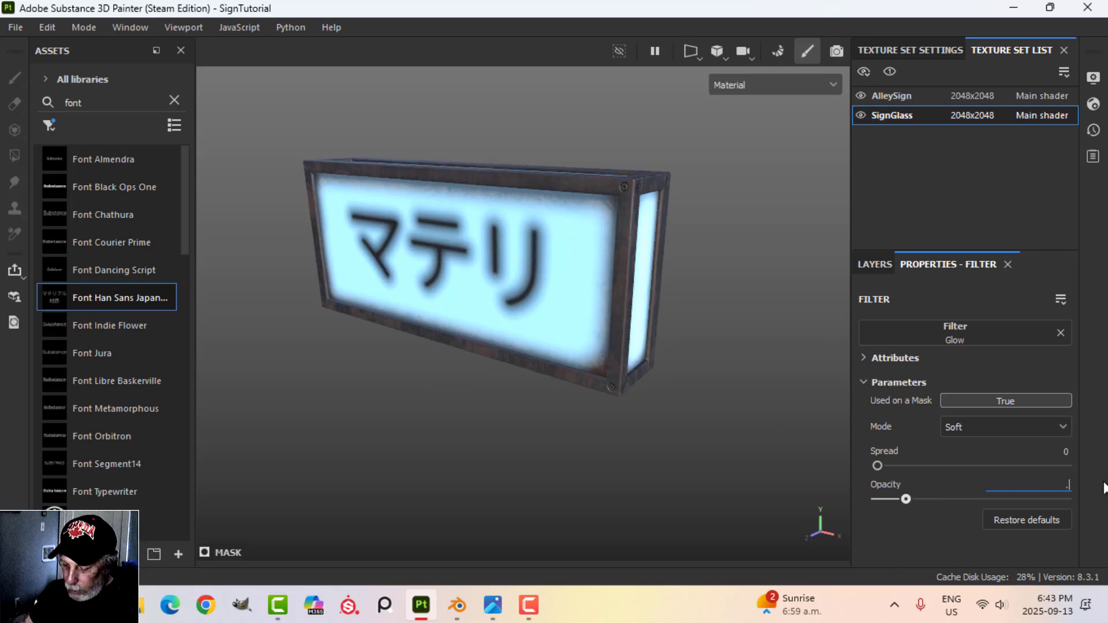
pyautogui.write('1')
pyautogui.press('Return')
pyautogui.keyDown('alt'); pyautogui.moveTo(388, 371); pyautogui.dragTo(544, 366); pyautogui.keyUp('alt')
# Try a Glow width of 0.2, disabling Used on a Mask to edit it and enabling the option again.
pyautogui.click(882, 266)
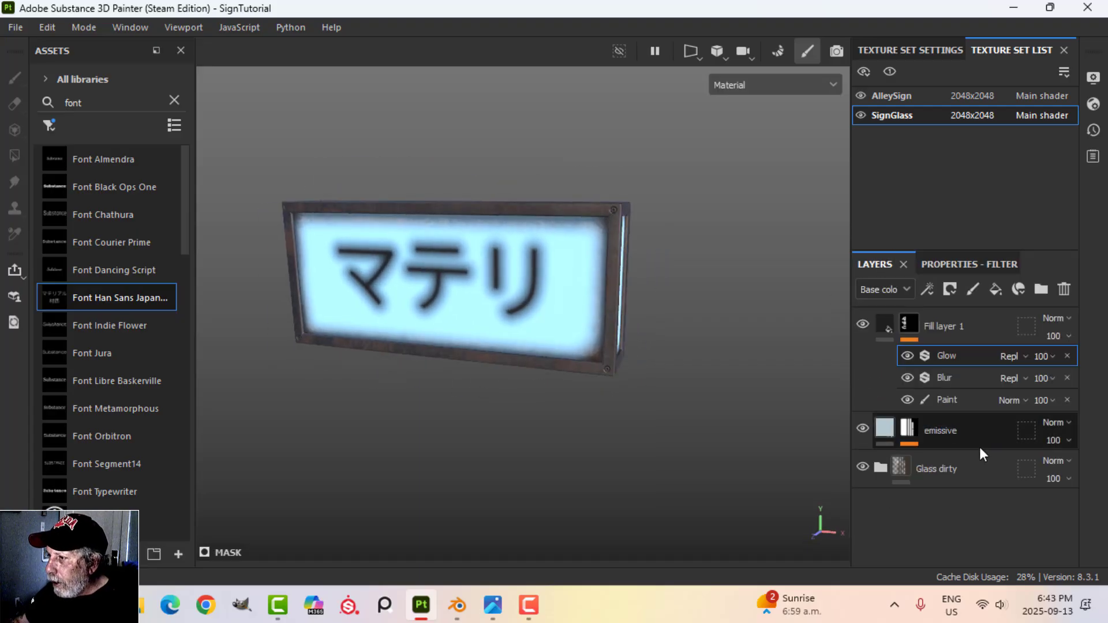
pyautogui.click(944, 262)
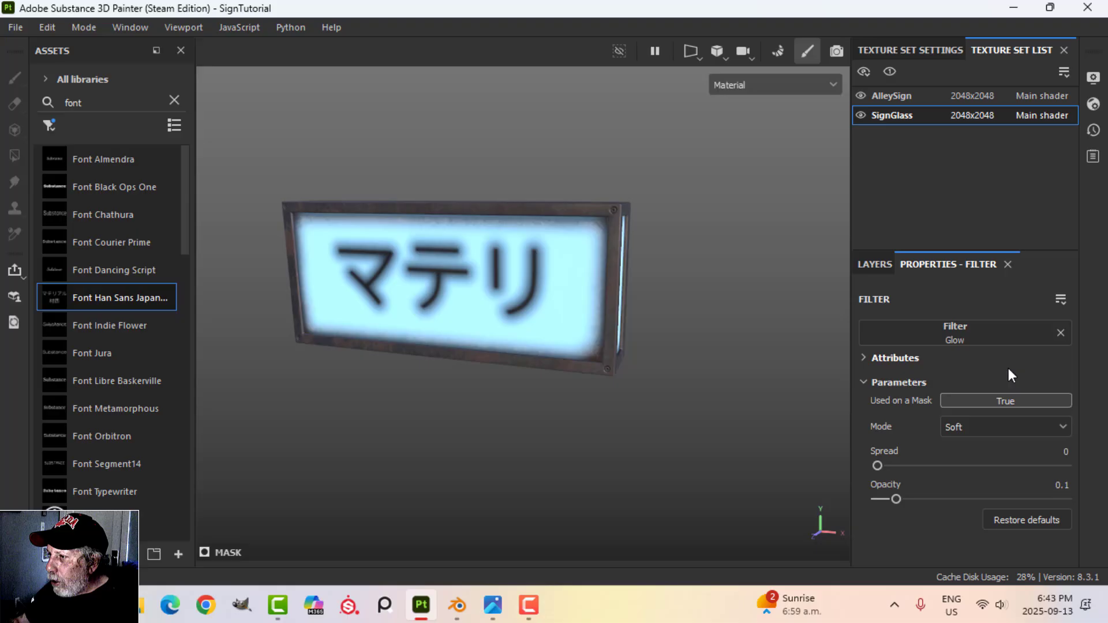
pyautogui.click(1002, 403)
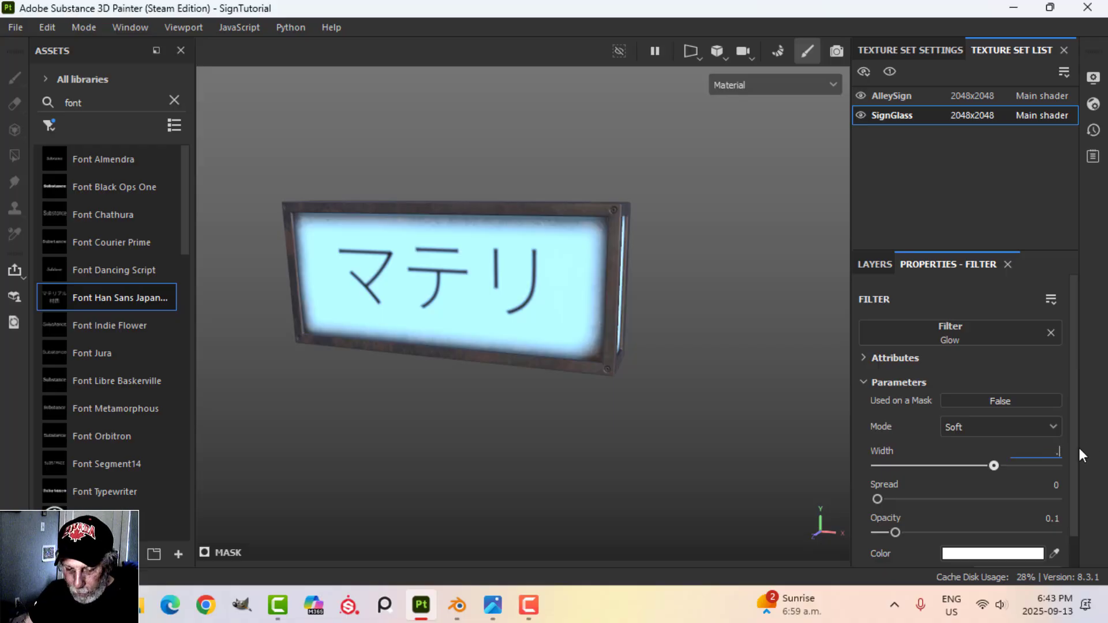
pyautogui.write('0.2')
pyautogui.press('Return')
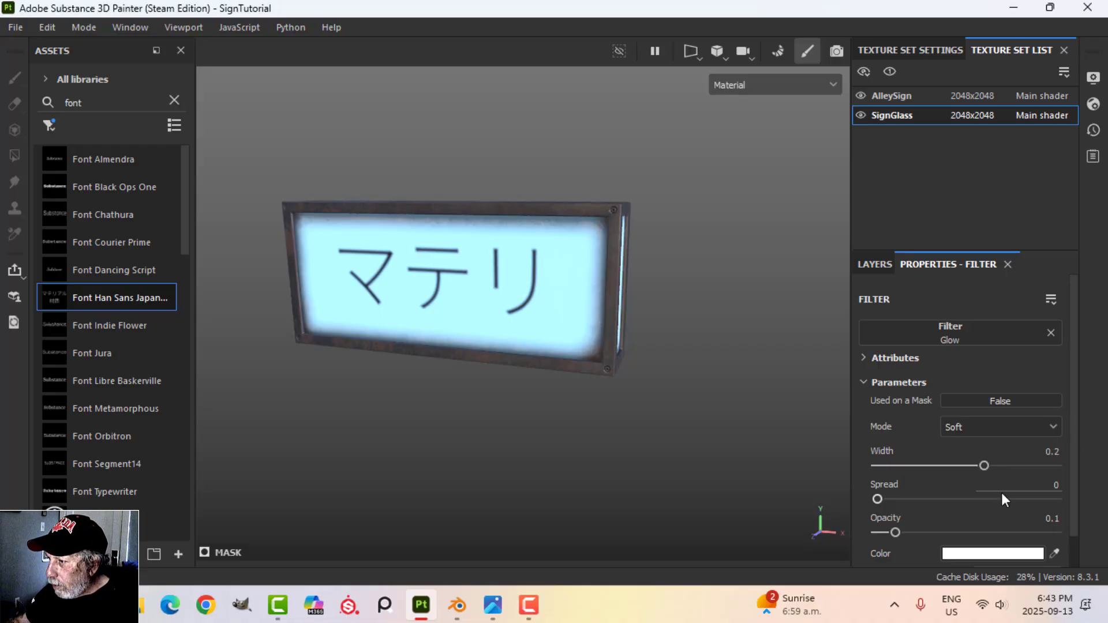
pyautogui.click(1006, 404)
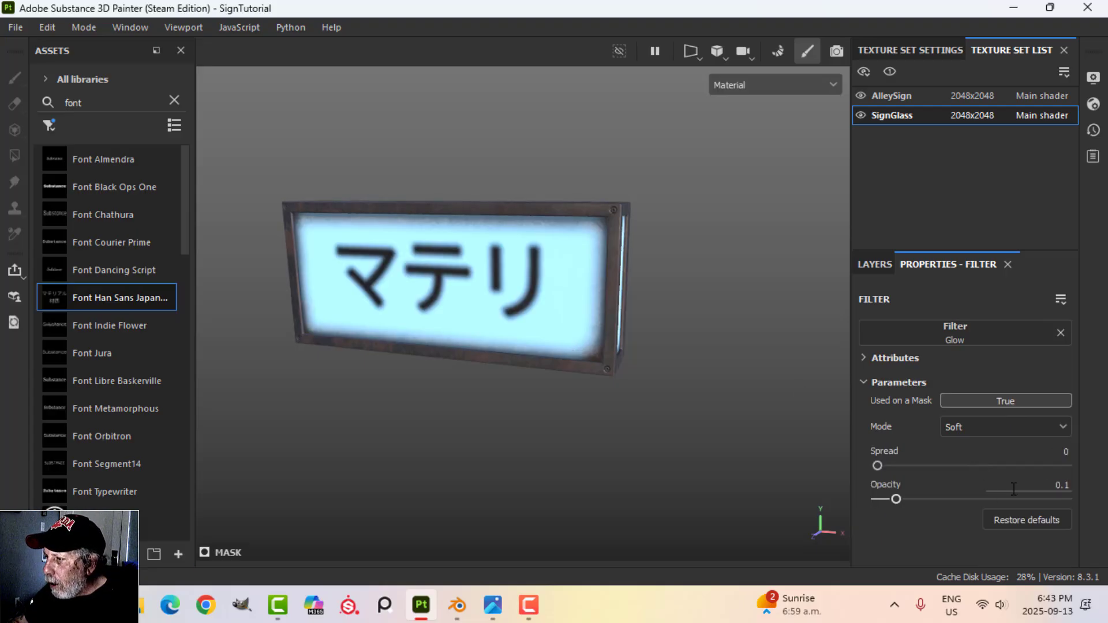
# Set the Glow filter's width to 0.4 and have it applied as Used on a Mask.
pyautogui.click(874, 264)
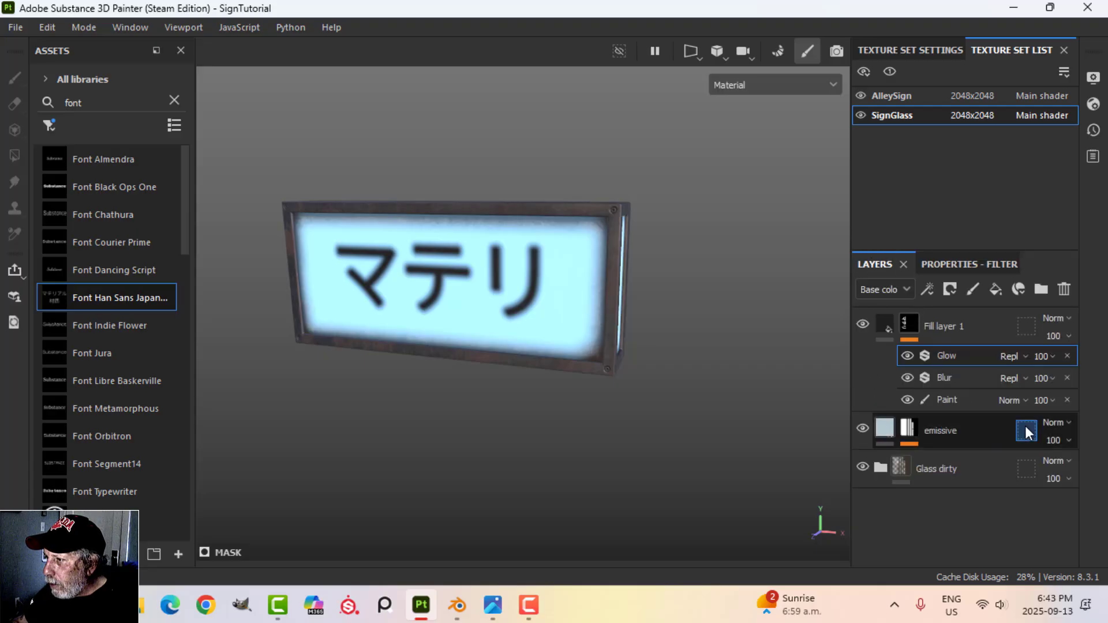
pyautogui.click(952, 265)
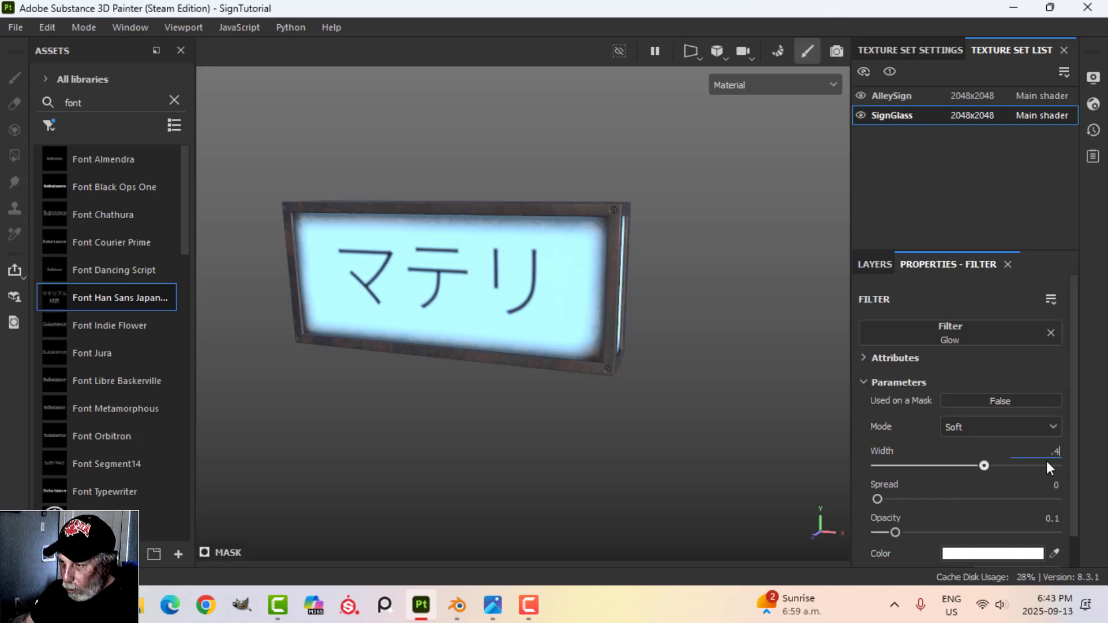
pyautogui.click(1047, 459)
pyautogui.write('.4')
pyautogui.press('Return')
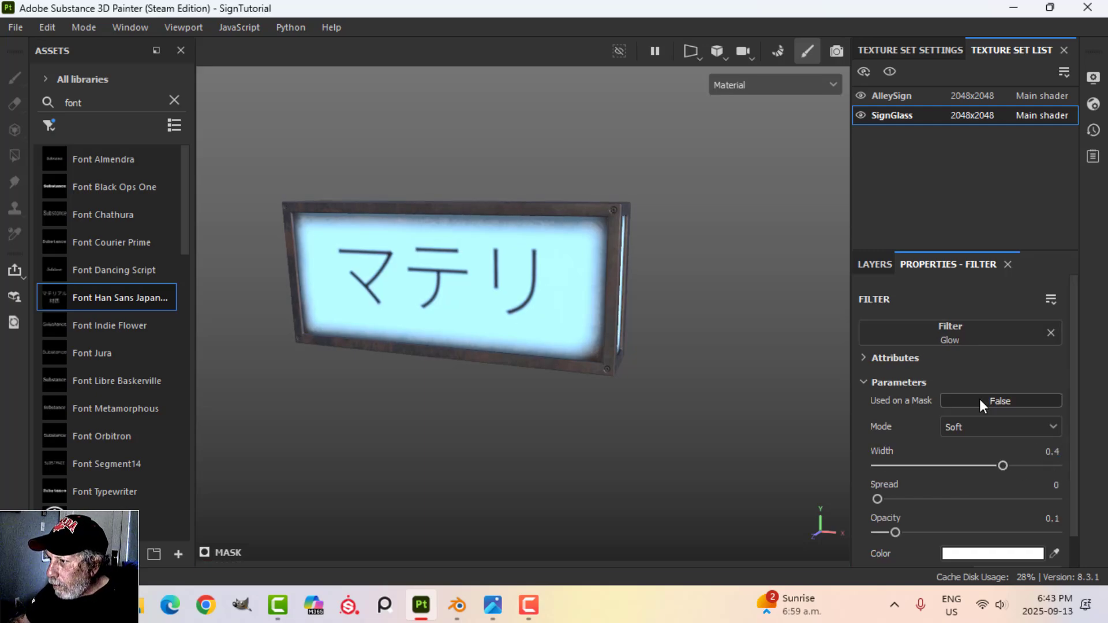
pyautogui.click(981, 401)
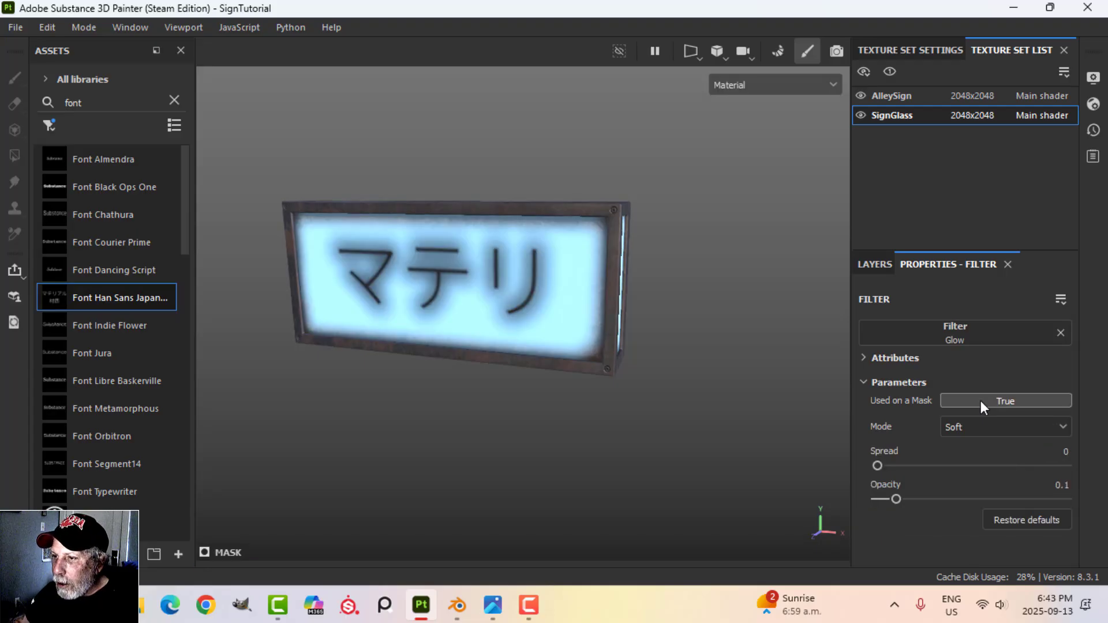
pyautogui.keyDown('alt'); pyautogui.moveTo(590, 348); pyautogui.dragTo(545, 361); pyautogui.keyUp('alt')
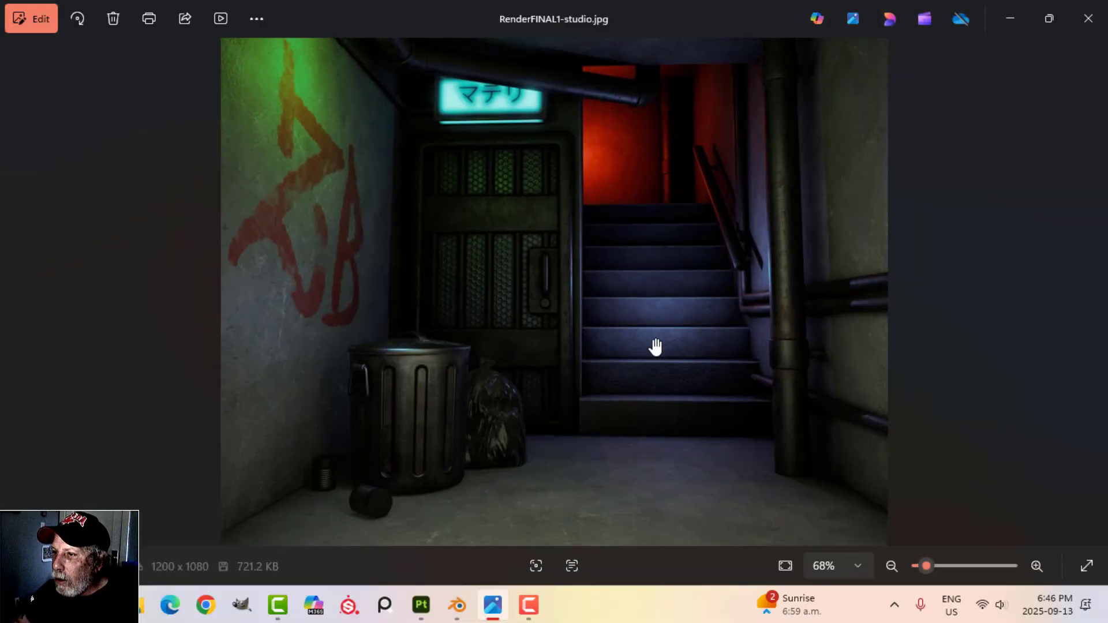
# Switch to the image viewer and examine the glowing sign, door and stairs in RenderFINAL1-studio.jpg.
pyautogui.moveTo(639, 264); pyautogui.dragTo(609, 347)
pyautogui.moveTo(656, 379); pyautogui.dragTo(634, 351)
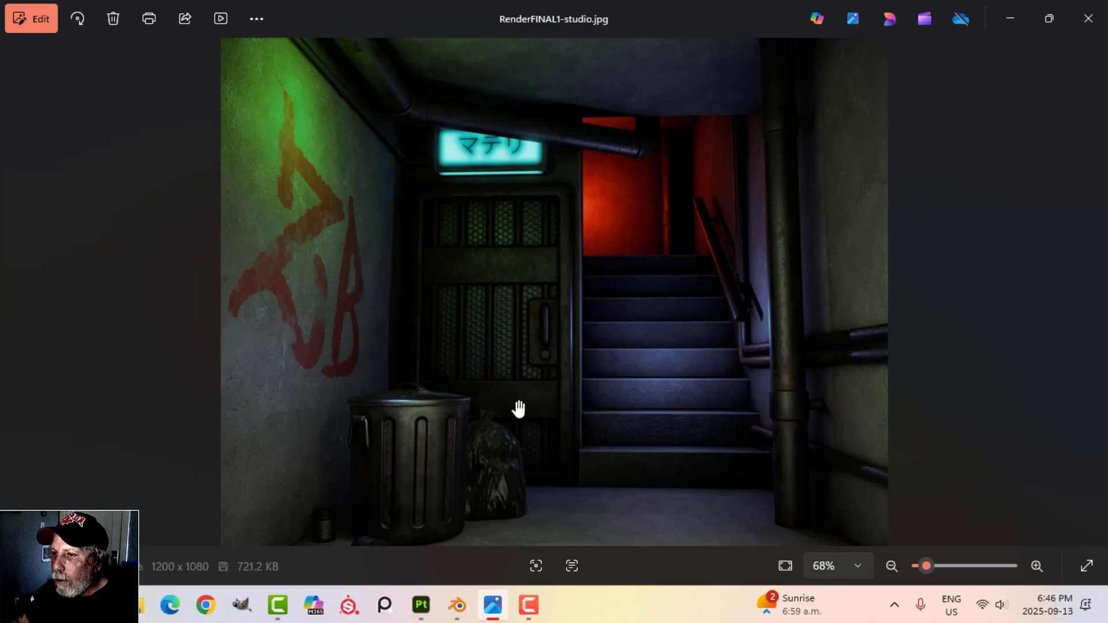
pyautogui.scroll(-4, 629, 381)
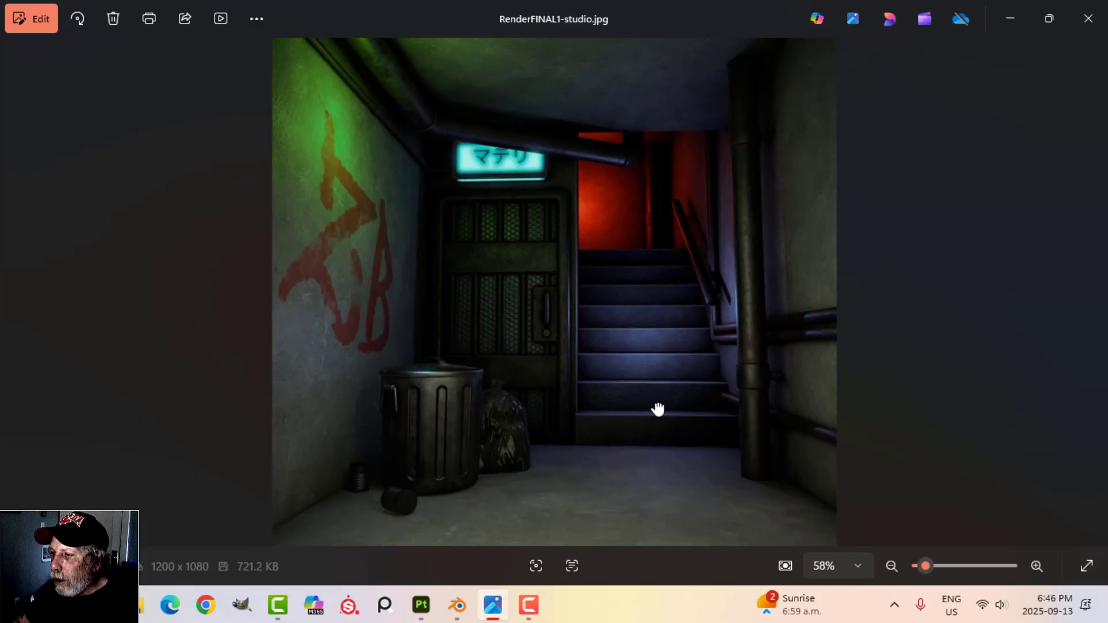
pyautogui.scroll(4, 658, 408)
pyautogui.moveTo(713, 322); pyautogui.dragTo(710, 472)
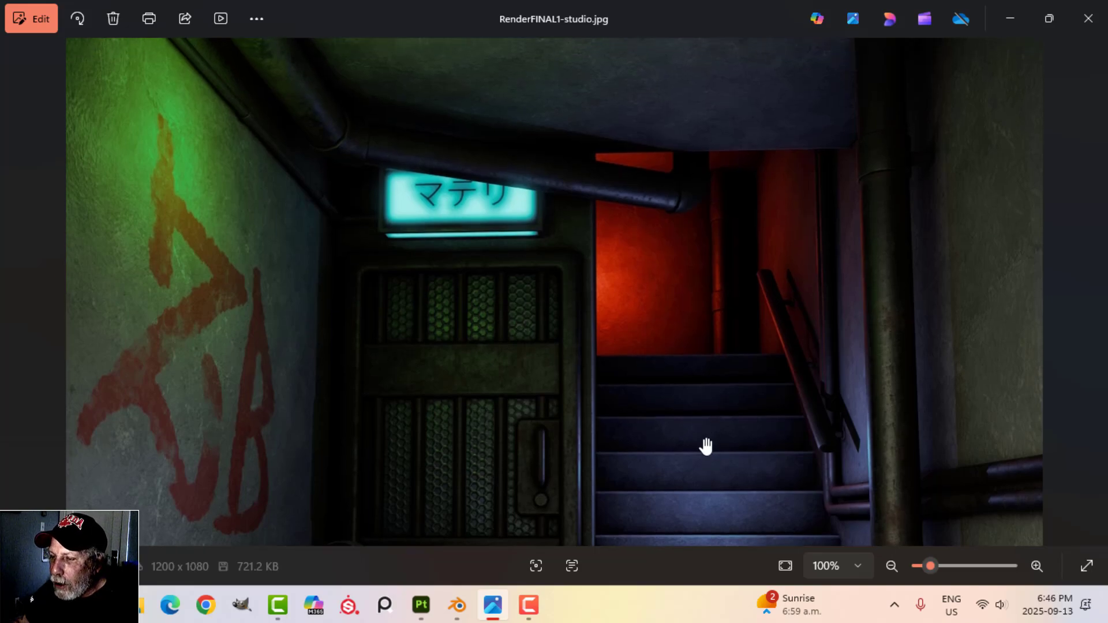
pyautogui.moveTo(694, 469); pyautogui.dragTo(685, 317)
pyautogui.moveTo(664, 460); pyautogui.dragTo(663, 297)
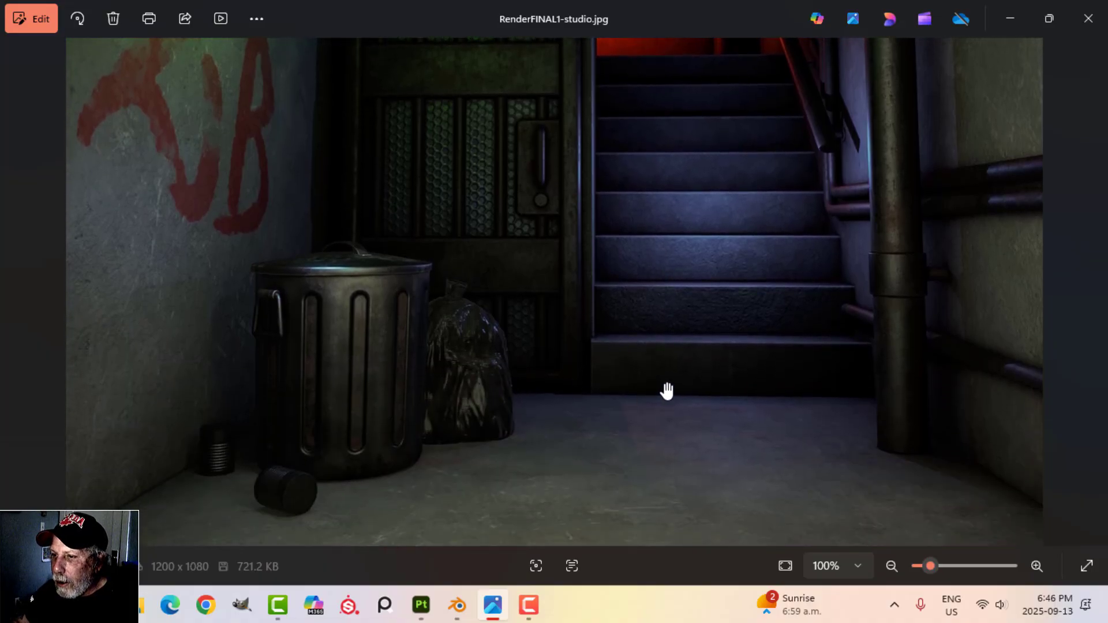
# Examine the trash can, garbage bag and small cans on the floor of the alley render up close.
pyautogui.moveTo(639, 388); pyautogui.dragTo(646, 366)
pyautogui.scroll(1, 249, 457)
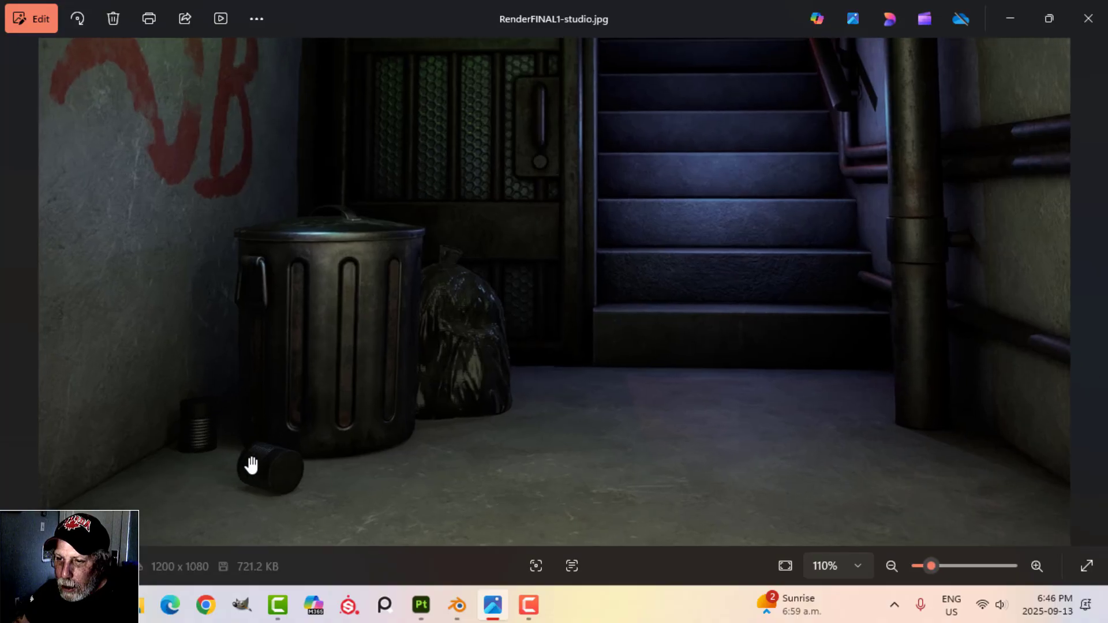
pyautogui.scroll(1, 208, 467)
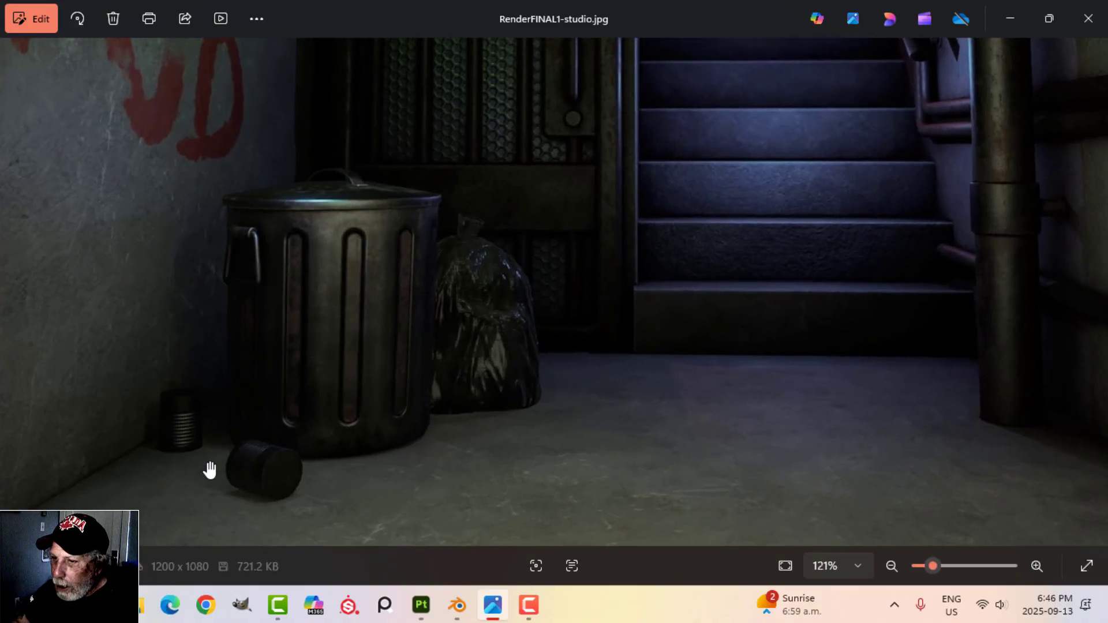
pyautogui.scroll(-2, 209, 471)
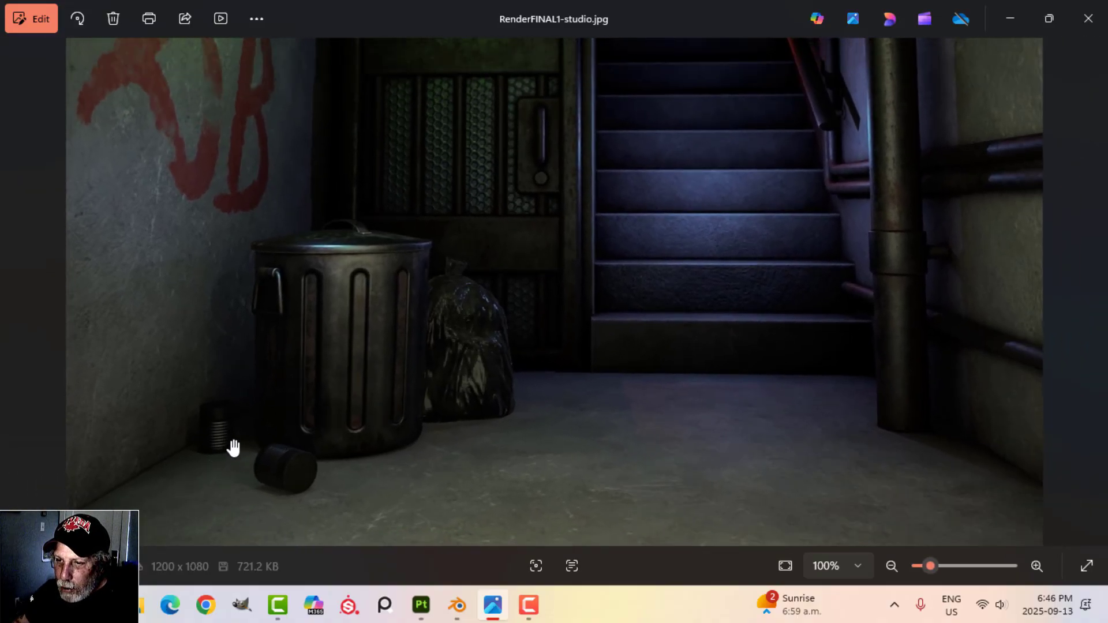
pyautogui.scroll(1, 213, 456)
pyautogui.scroll(4, 237, 472)
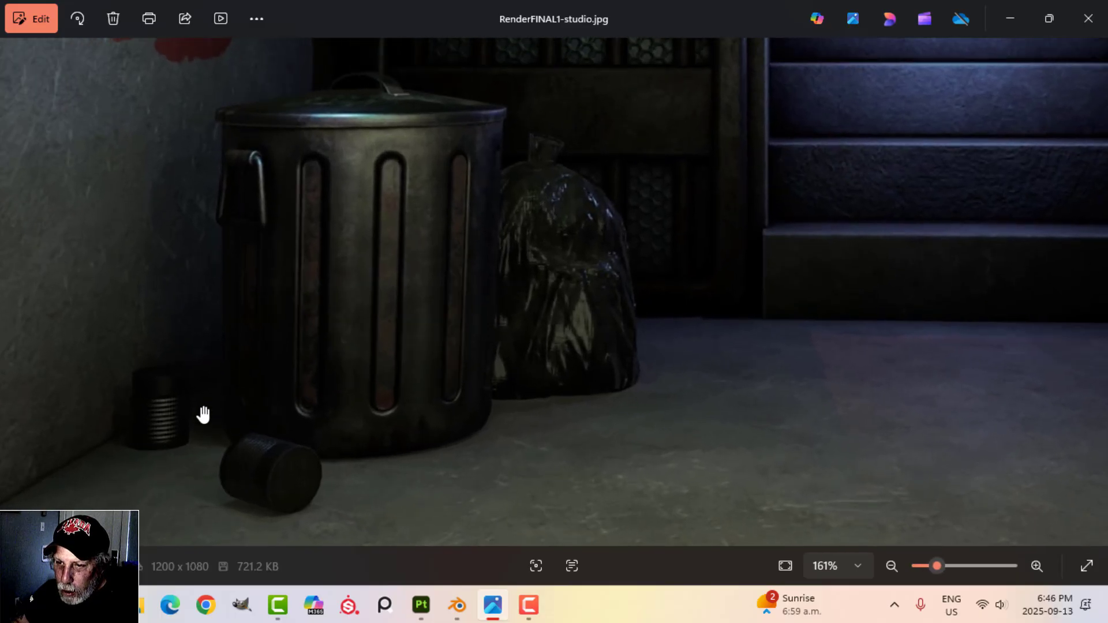
pyautogui.scroll(-4, 205, 447)
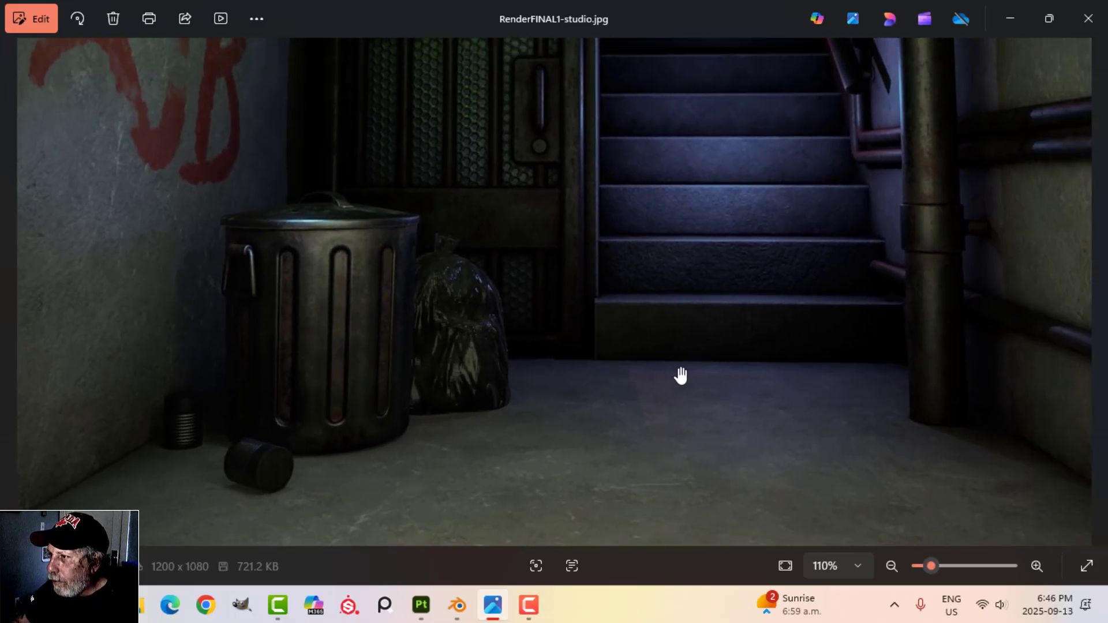
pyautogui.scroll(3, 682, 375)
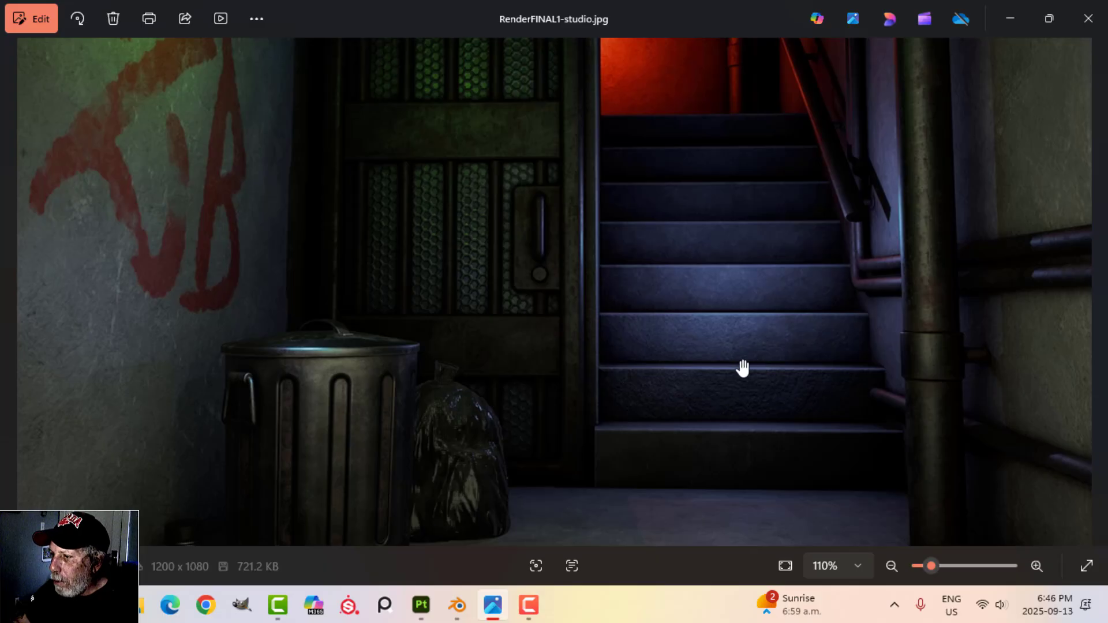
# Examine the full alley render, including the stairs, pipes, graffiti wall and floor up close.
pyautogui.scroll(-5, 739, 368)
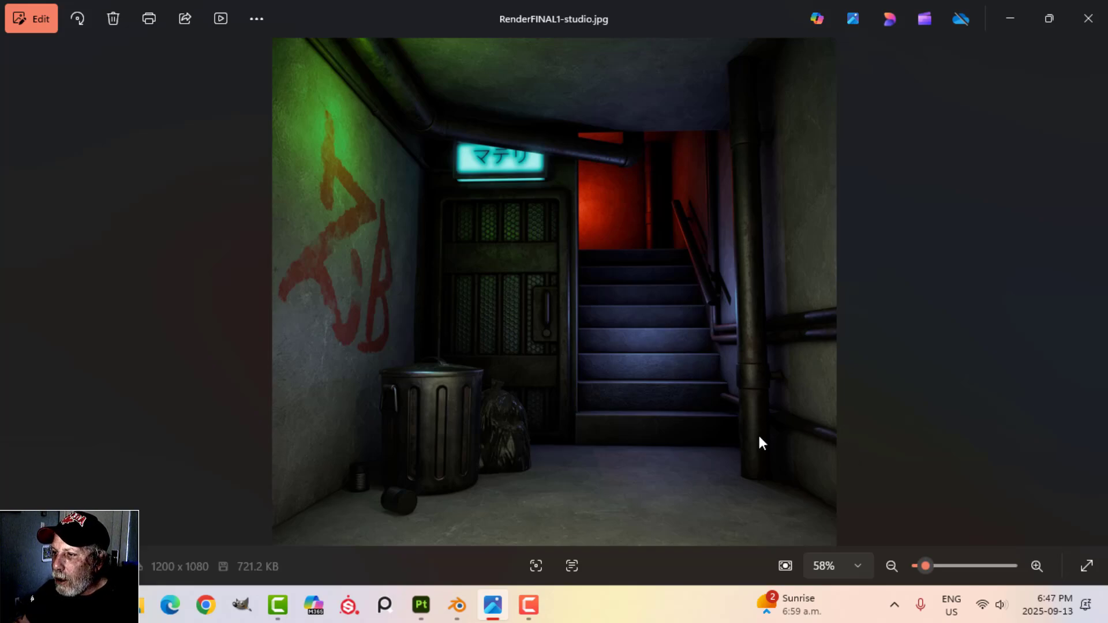
pyautogui.scroll(2, 747, 435)
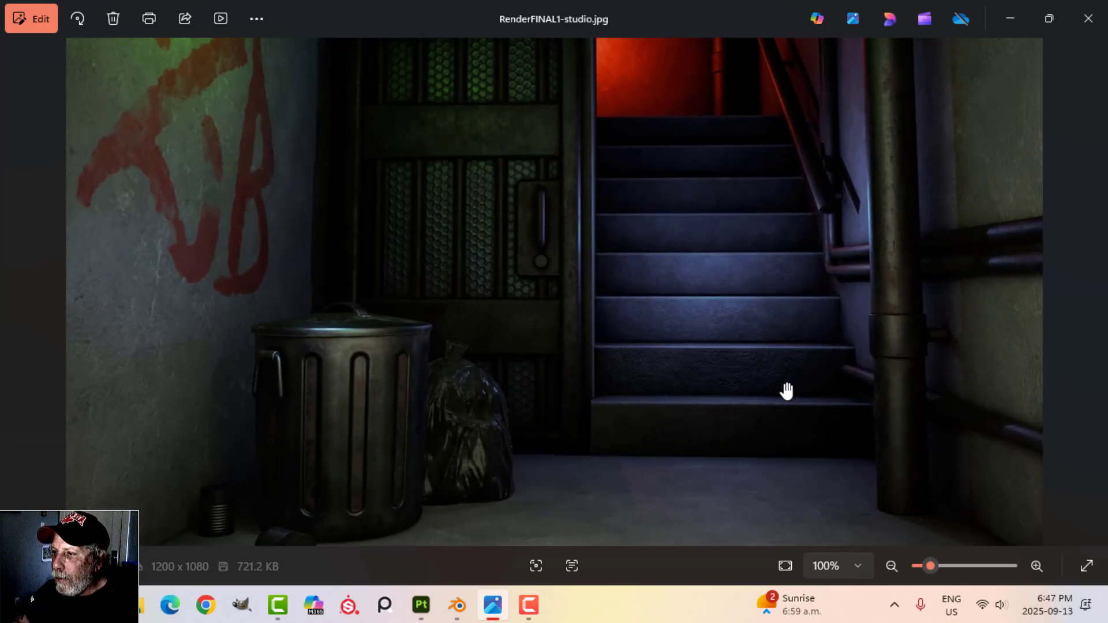
pyautogui.scroll(3, 751, 395)
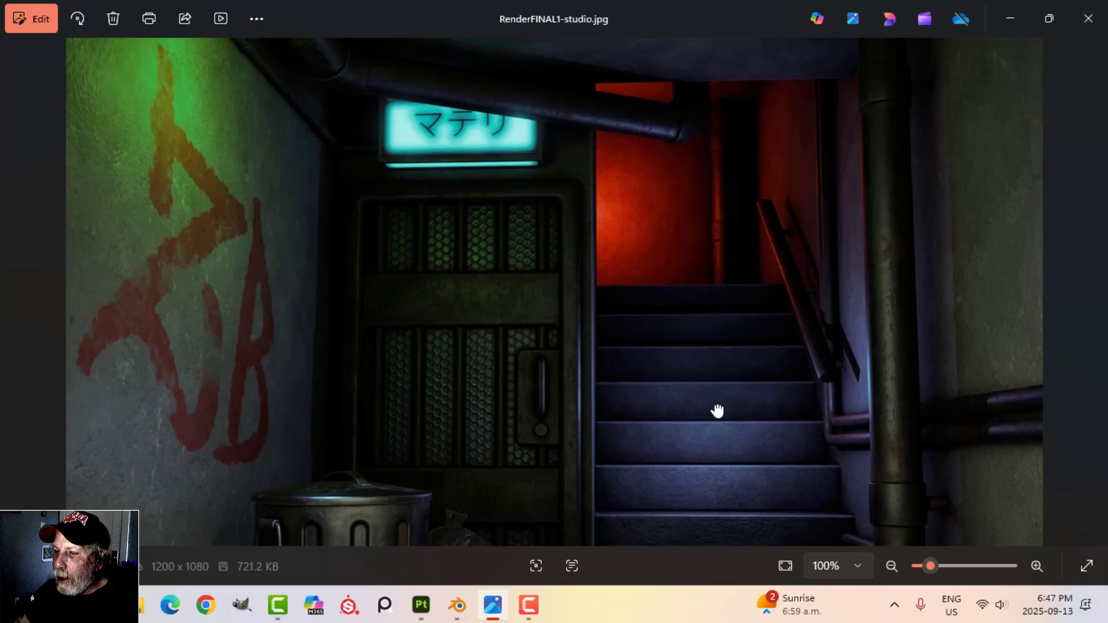
pyautogui.moveTo(718, 411); pyautogui.dragTo(707, 218)
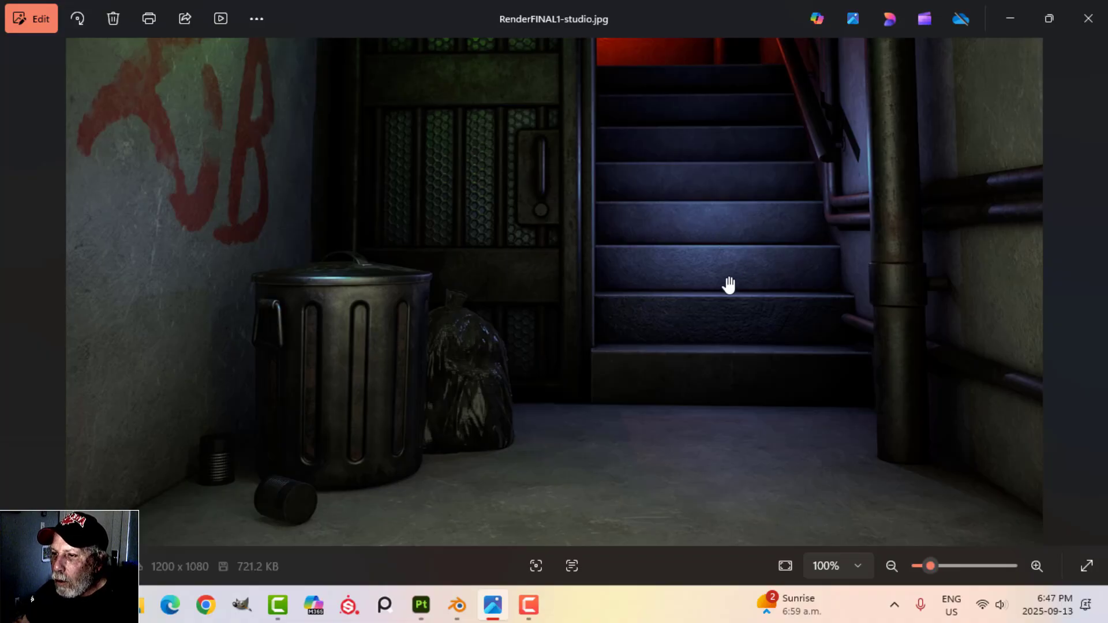
pyautogui.moveTo(714, 153)
pyautogui.mouseDown()
pyautogui.moveTo(732, 386)
pyautogui.moveTo(703, 140)
pyautogui.mouseUp()
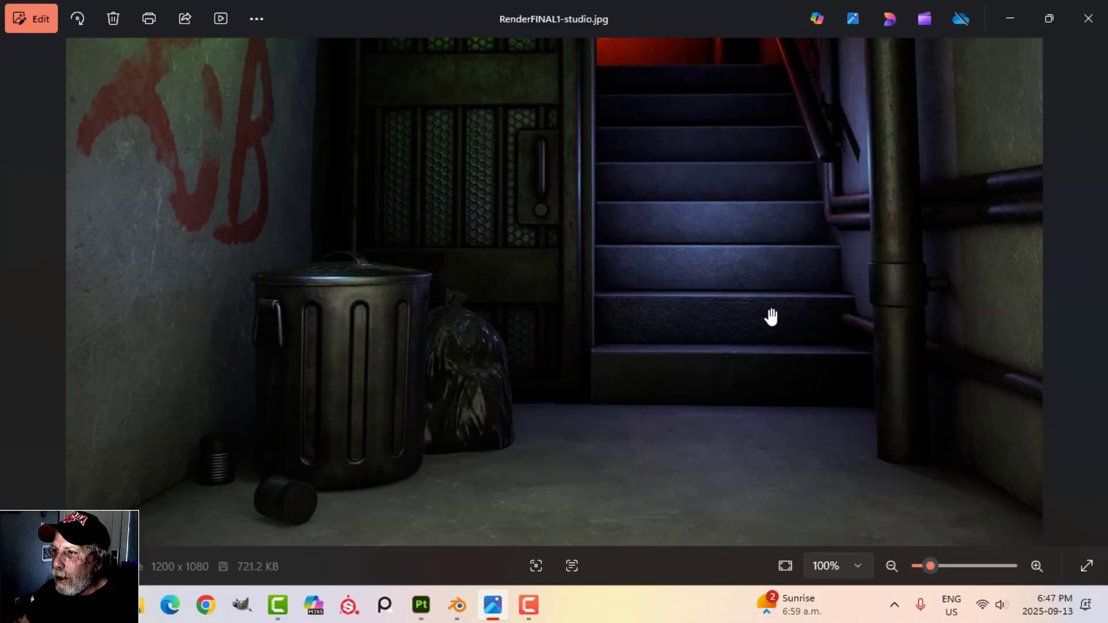
pyautogui.moveTo(761, 204); pyautogui.dragTo(760, 286)
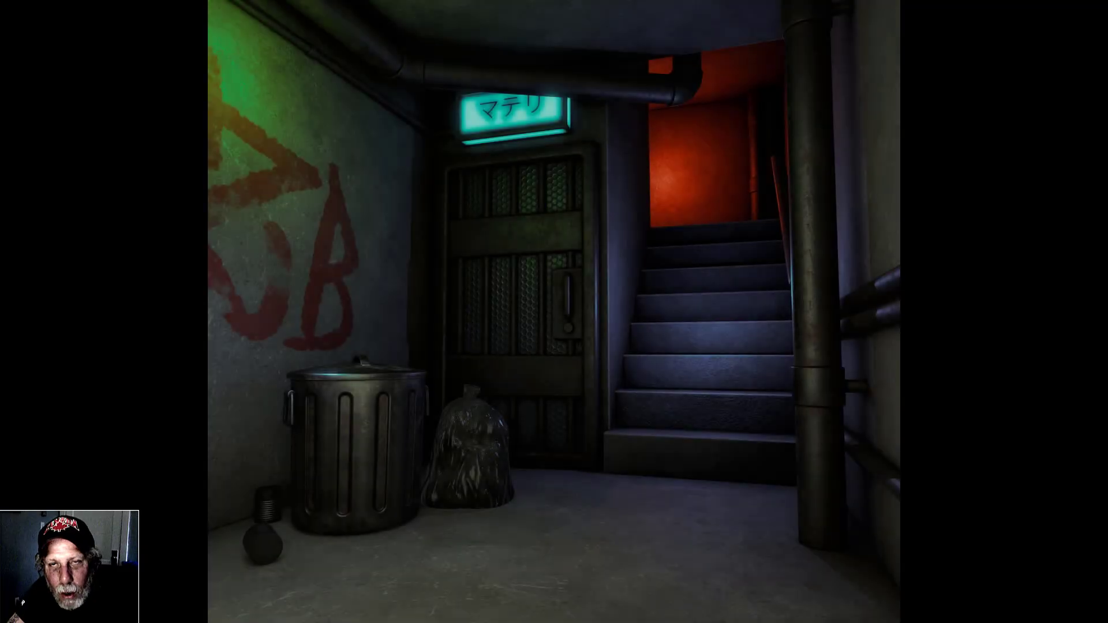